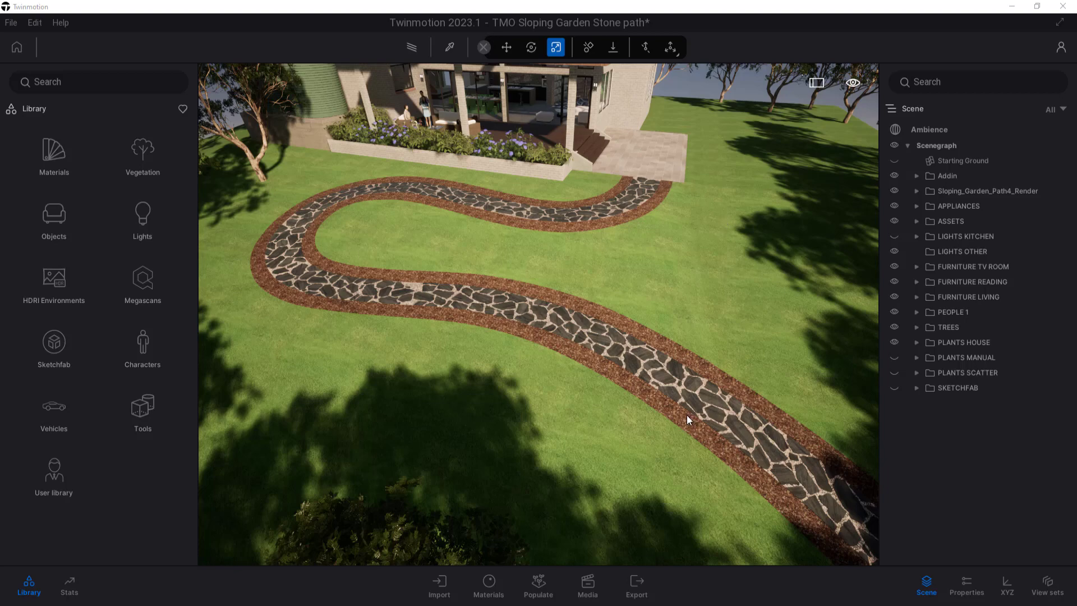
Apply the Stone wall 3 material from the library's stone materials to the garden path's paving stones
scroll(687, 415, "up", 5)
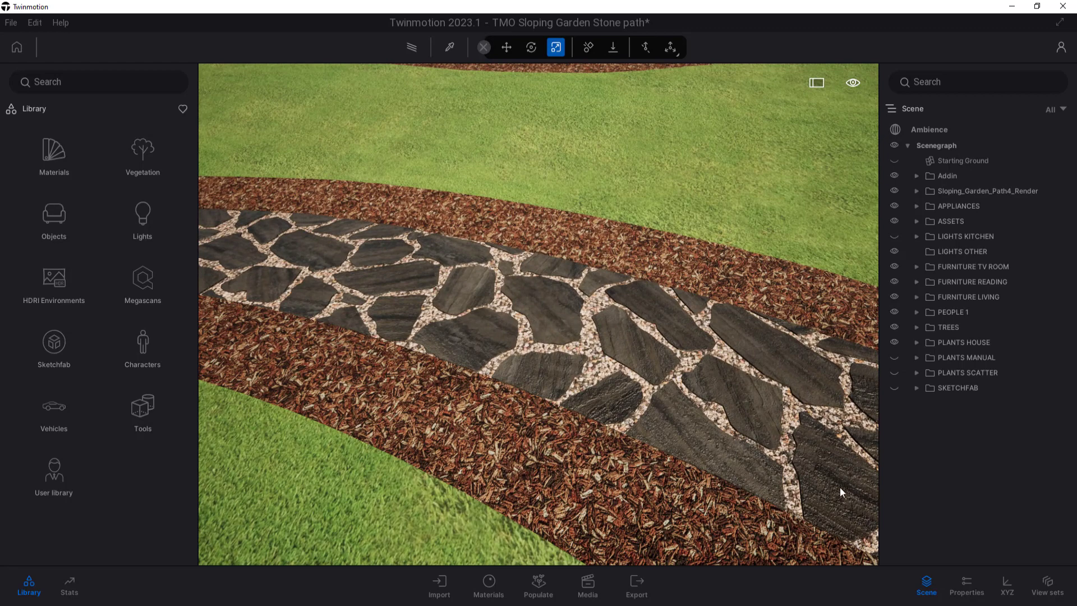
middle_click_drag(837, 487, 828, 487)
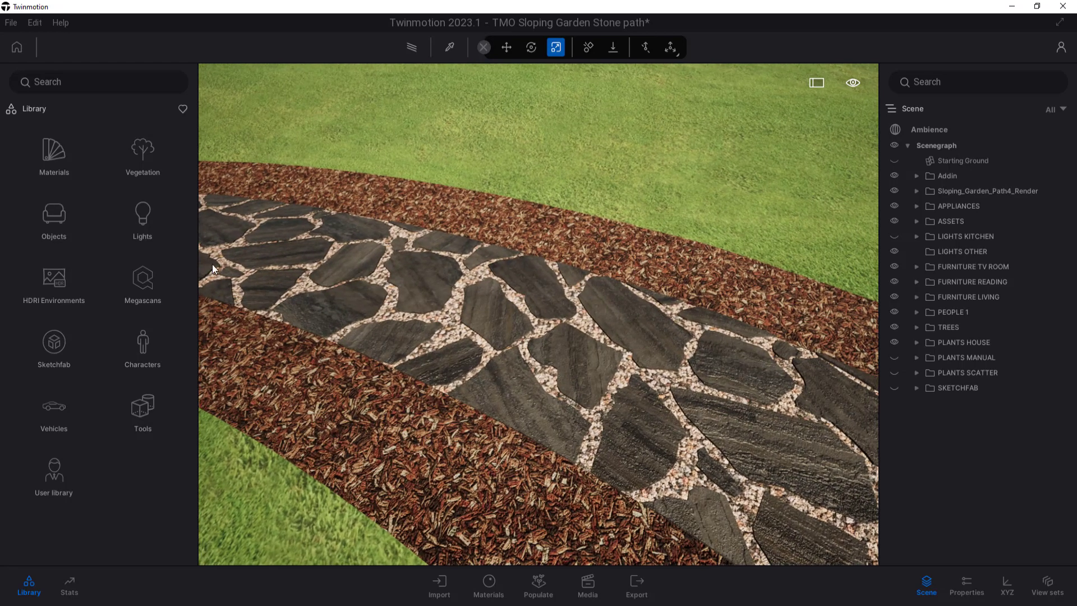
left_click(56, 150)
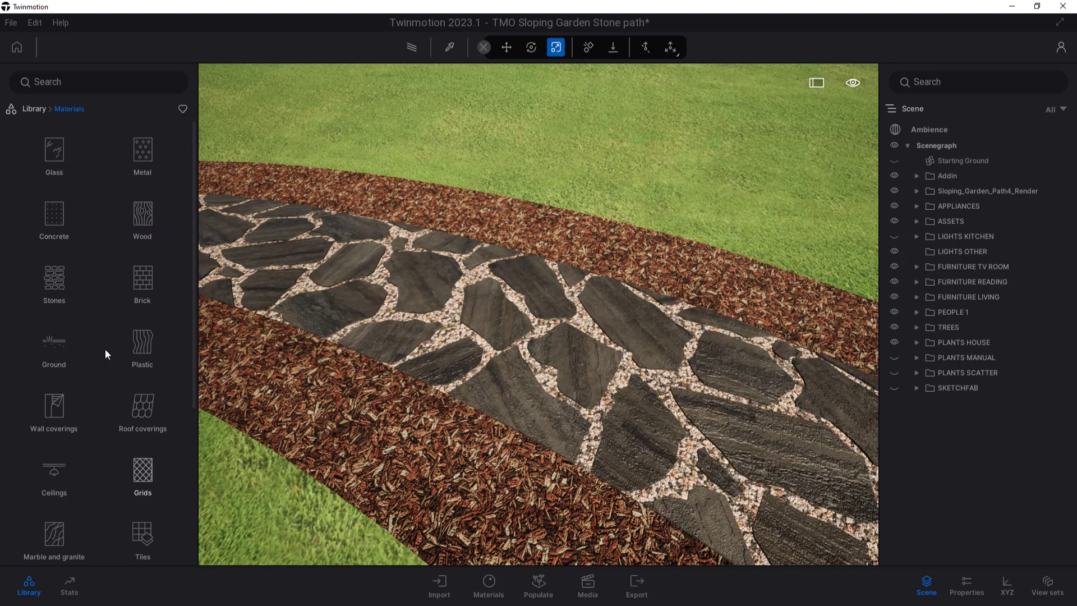
left_click(55, 288)
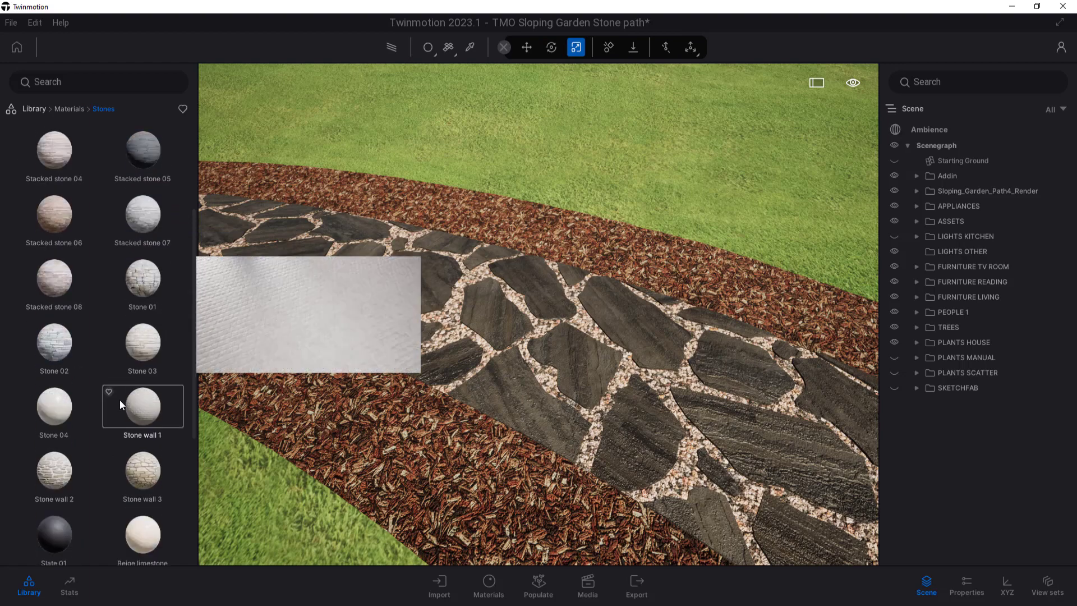
scroll(120, 399, "down", 2)
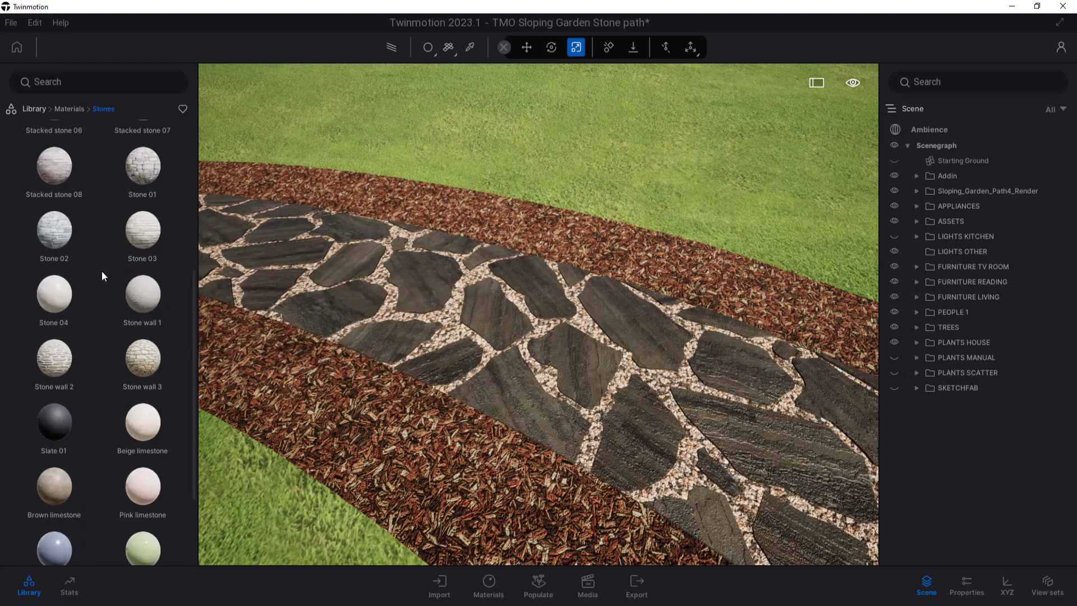
mouse_move(145, 359)
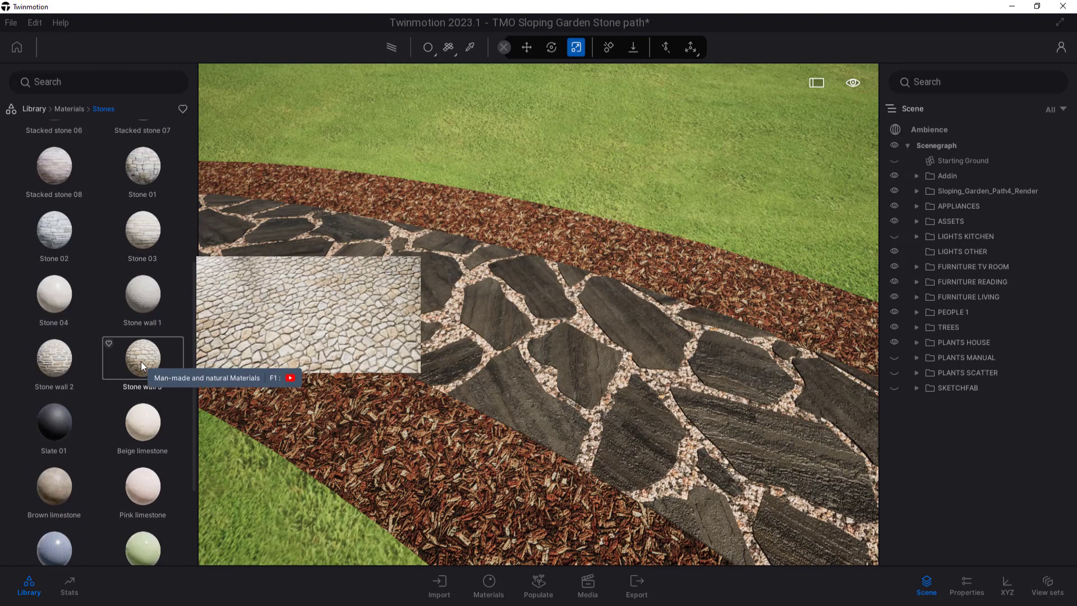
left_click_drag(140, 361, 509, 385)
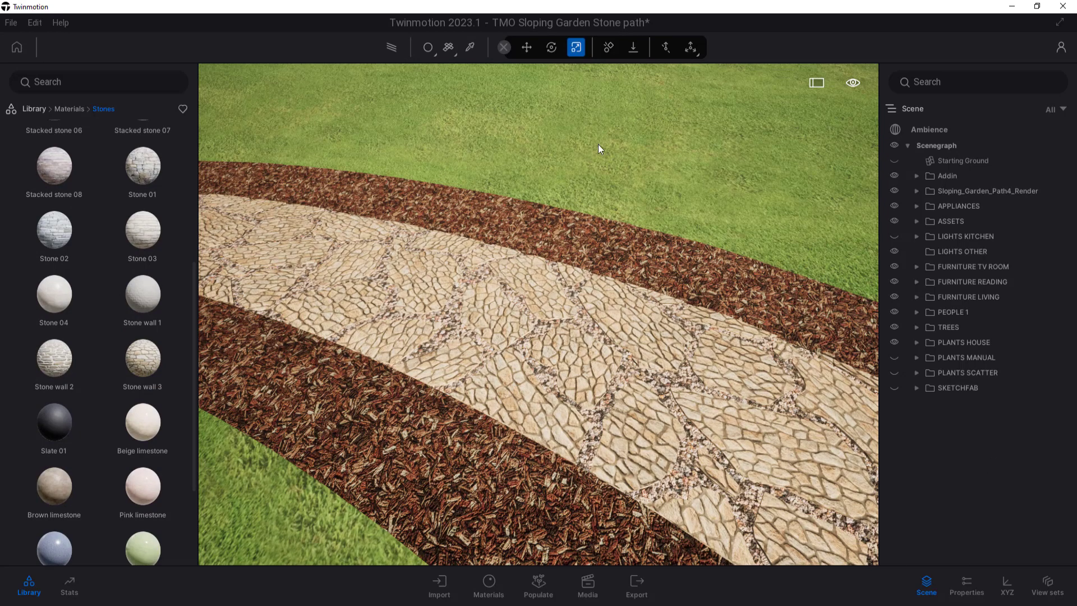
Sample the Stone wall 3 material on the path and set its UV scale to 1.59
left_click(471, 50)
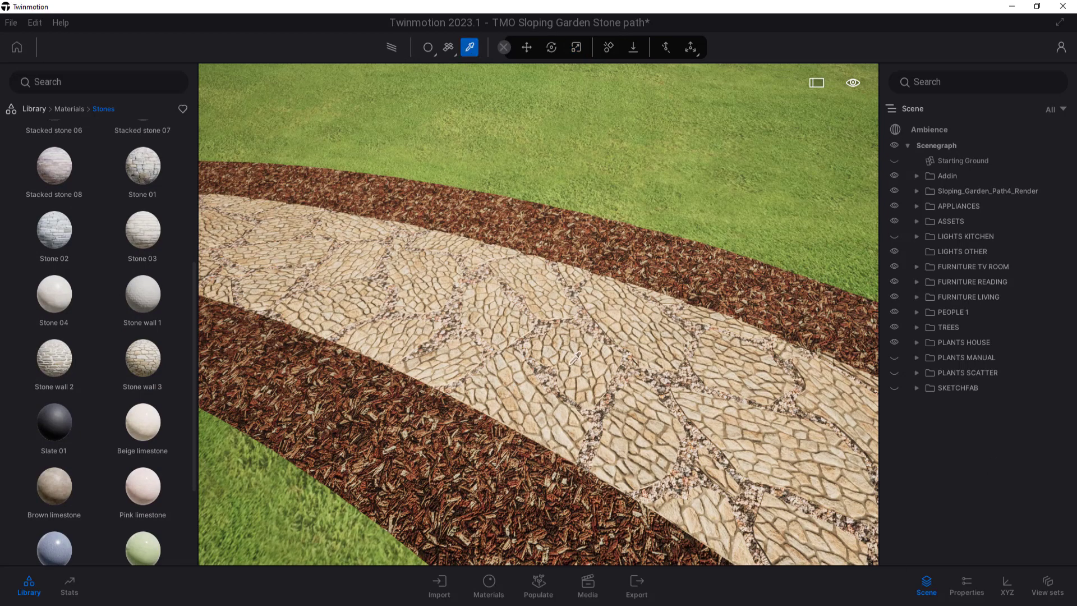
left_click(971, 584)
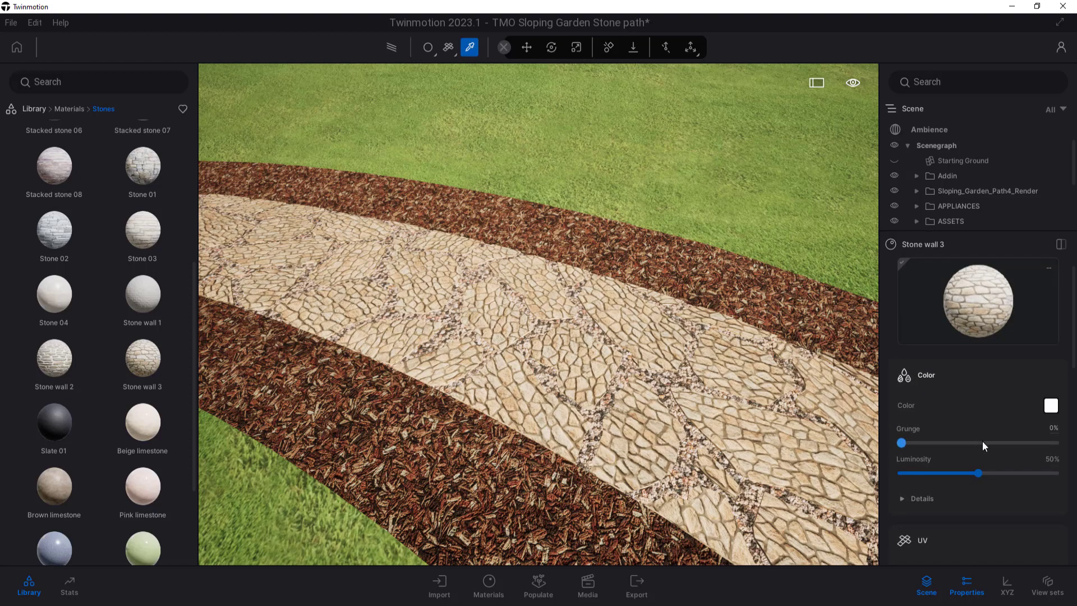
scroll(988, 476, "down", 1)
scroll(987, 478, "down", 1)
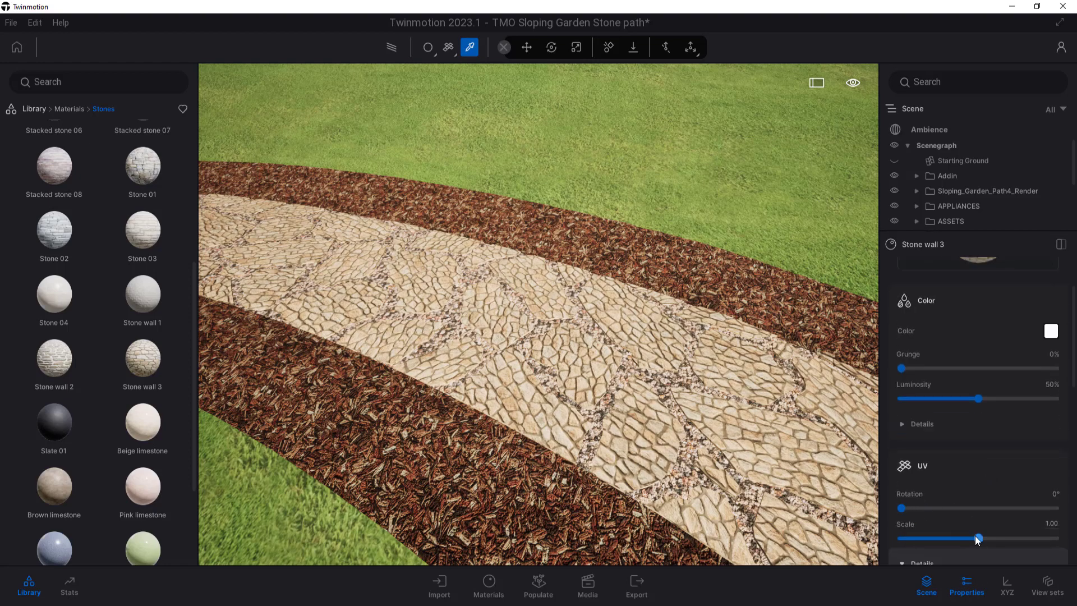
left_click_drag(979, 537, 984, 537)
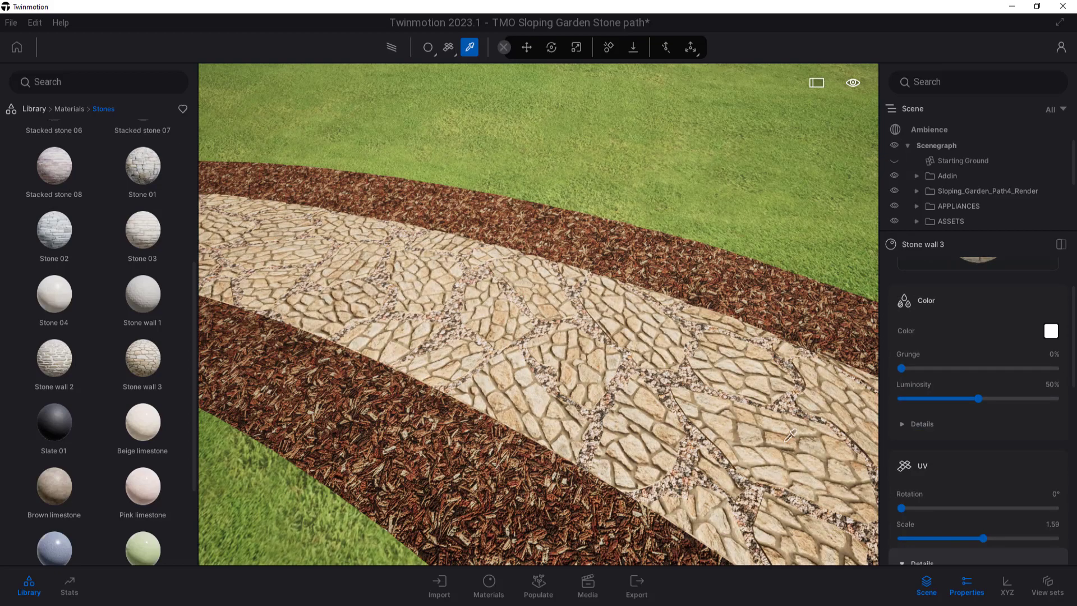
Examine the rescaled stone texture on the path up close and from afar, and compare it with the grunge-stone1-overlay.jpg image
scroll(664, 345, "down", 5)
scroll(711, 429, "up", 5)
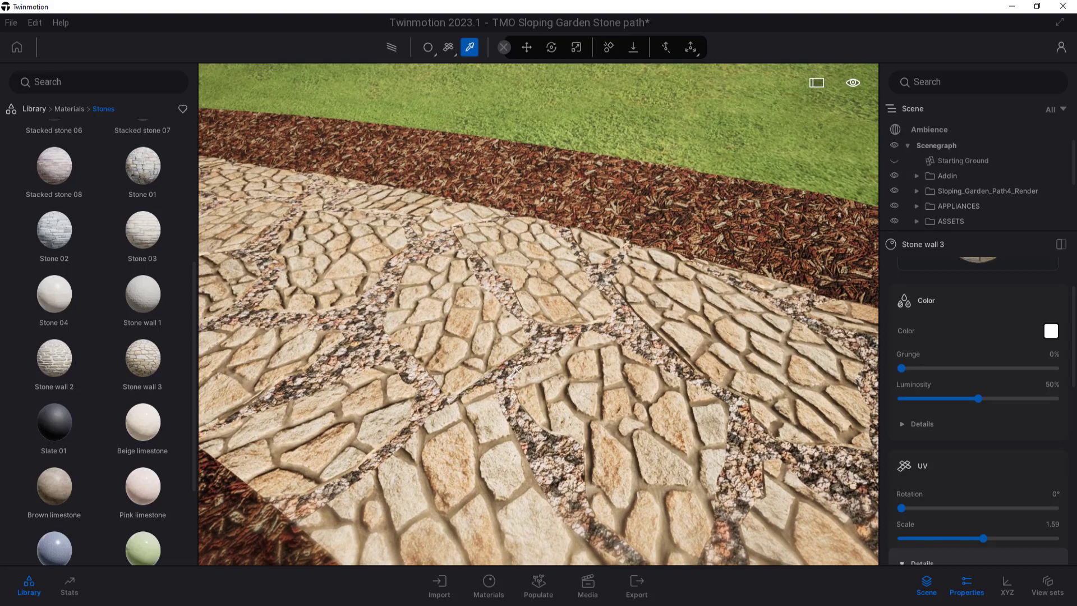
scroll(516, 370, "down", 3)
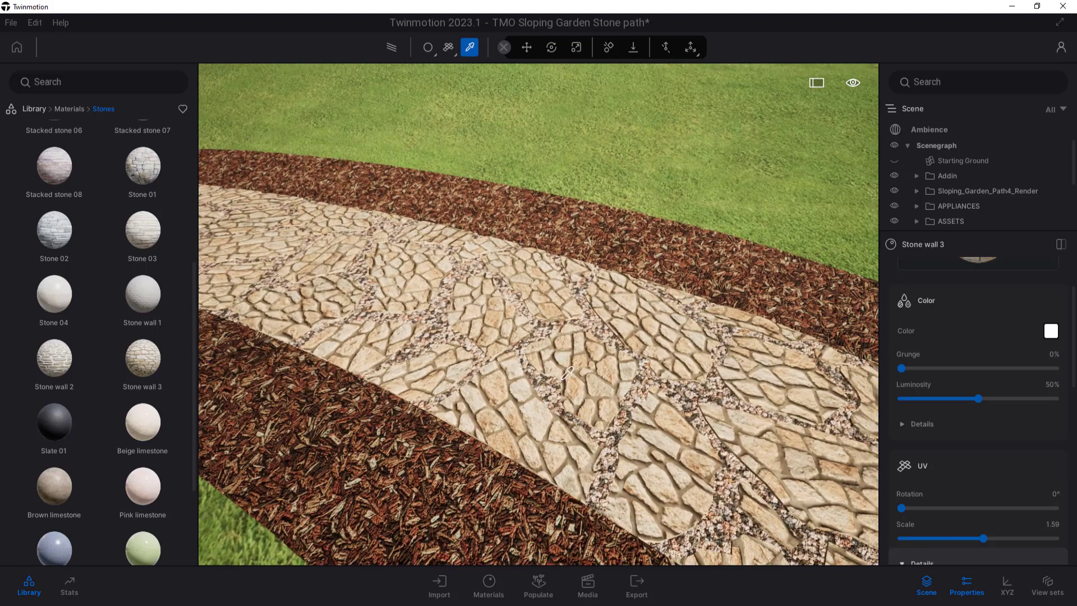
scroll(567, 371, "down", 5)
scroll(761, 441, "up", 3)
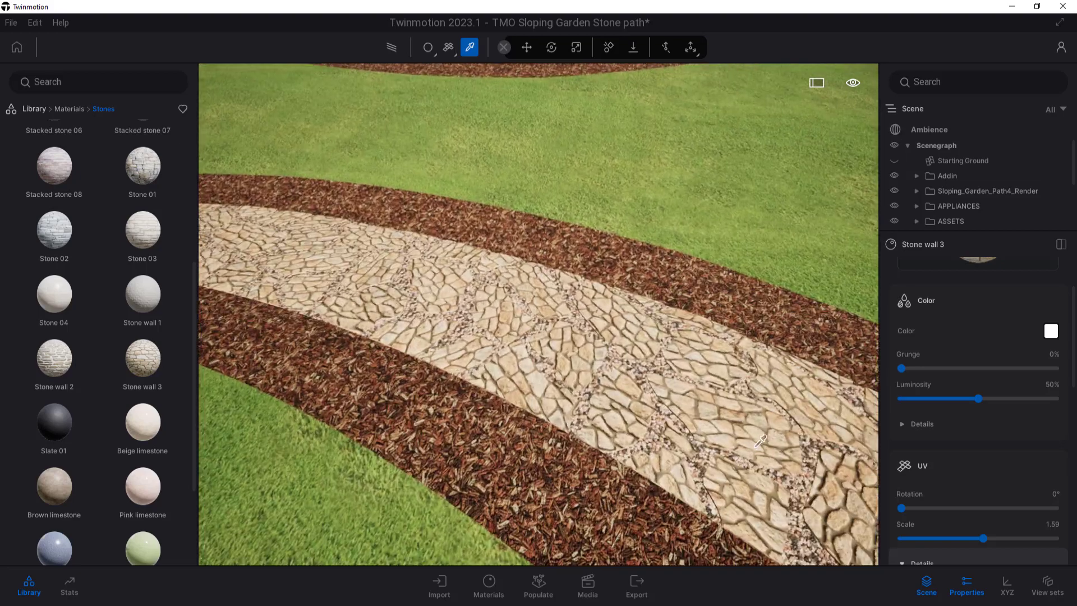
scroll(746, 454, "up", 3)
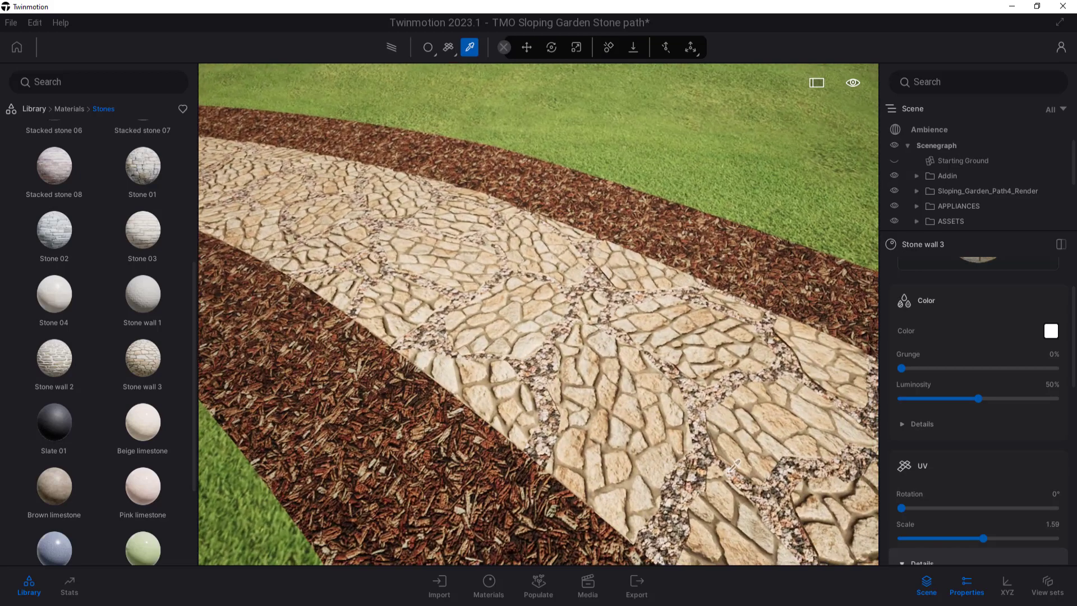
scroll(581, 370, "up", 3)
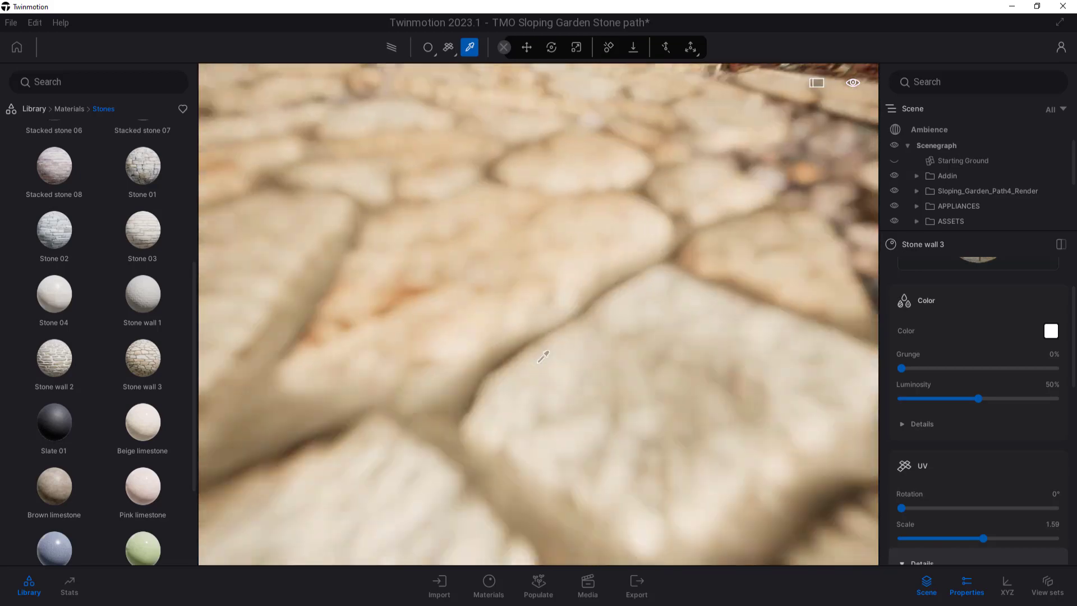
scroll(543, 355, "down", 3)
scroll(544, 330, "up", 3)
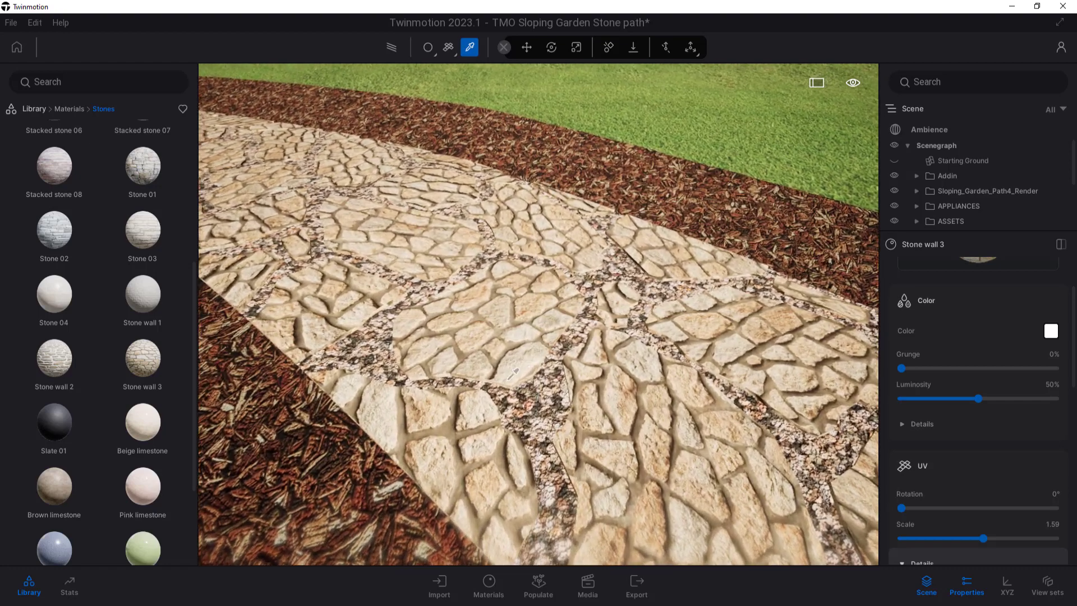
scroll(495, 378, "down", 3)
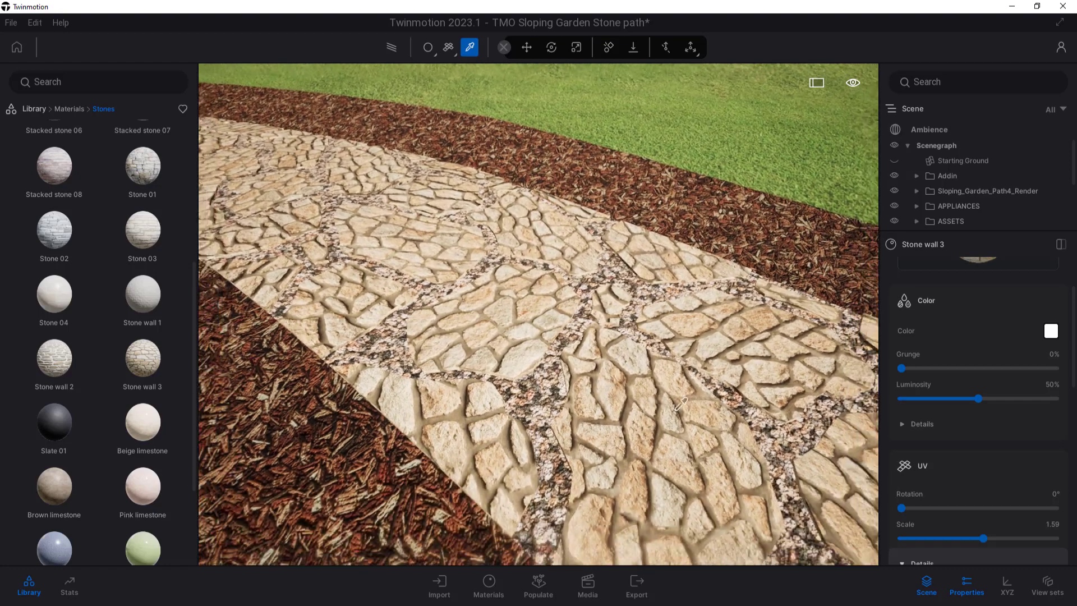
scroll(806, 449, "down", 3)
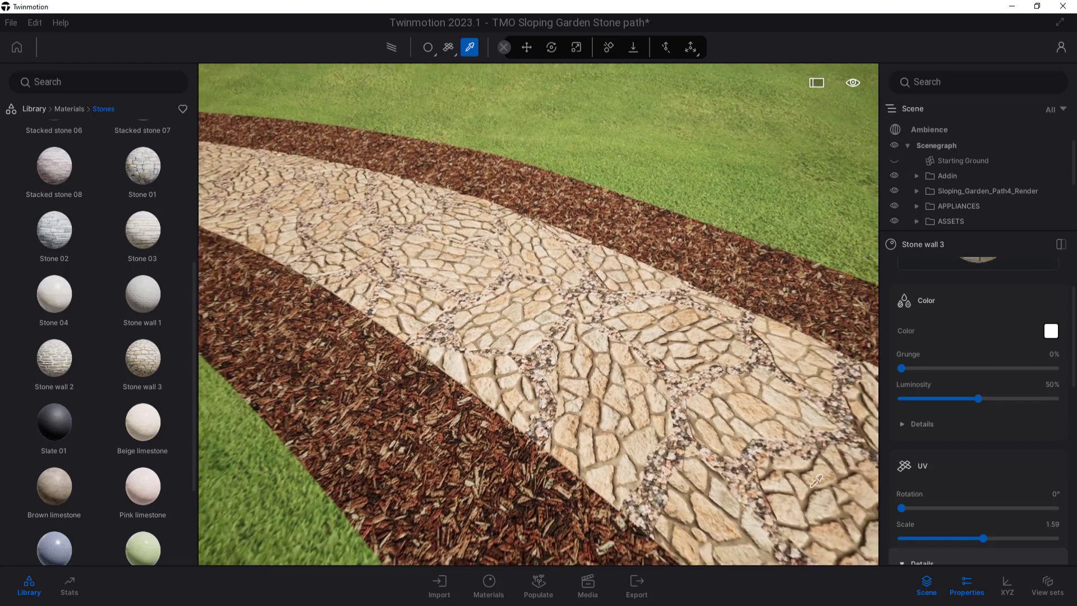
scroll(785, 487, "down", 3)
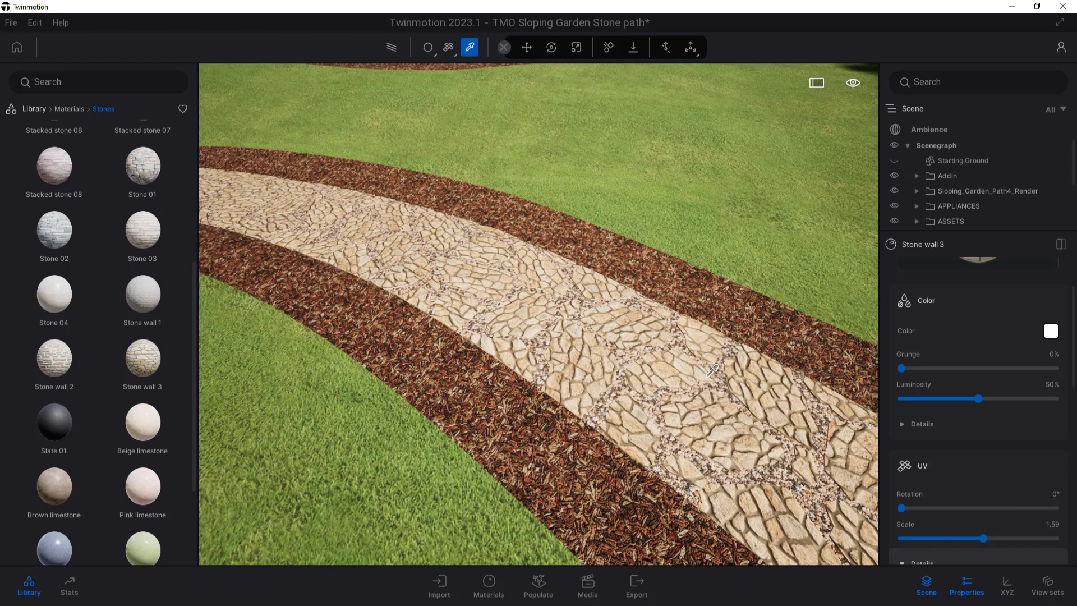
key("alt+Tab")
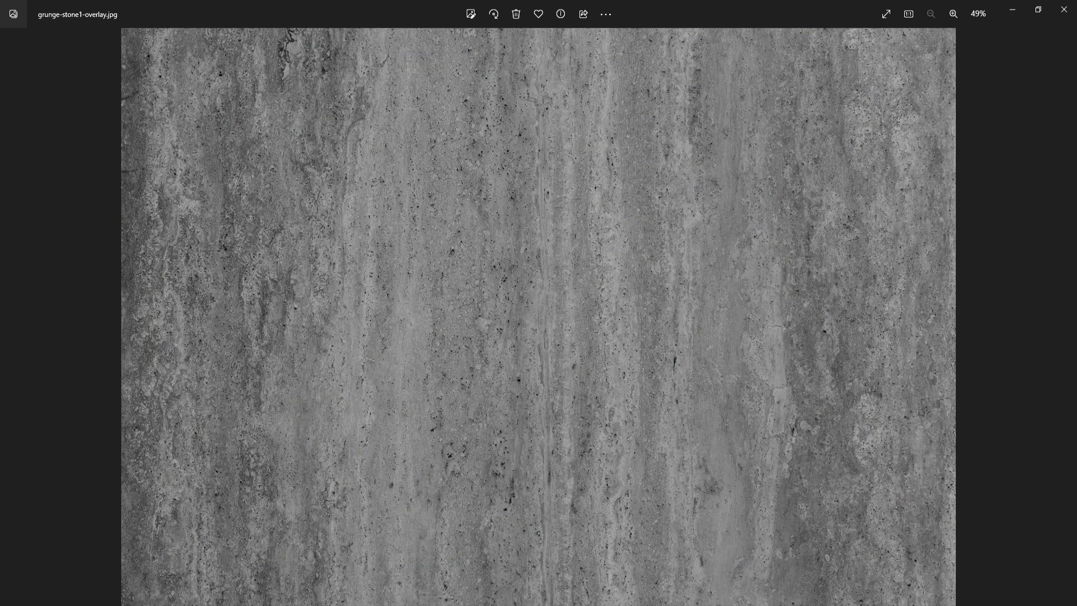
key("alt+Tab")
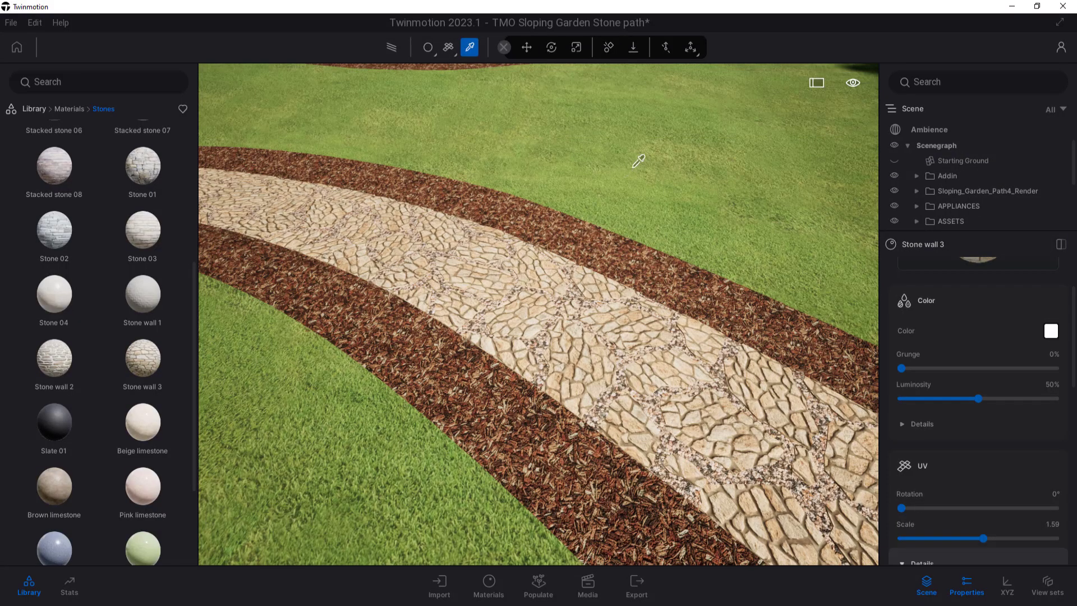
Undo the UV scale change and the Stone wall 3 material on the path
key("ctrl+z")
key("ctrl+z")
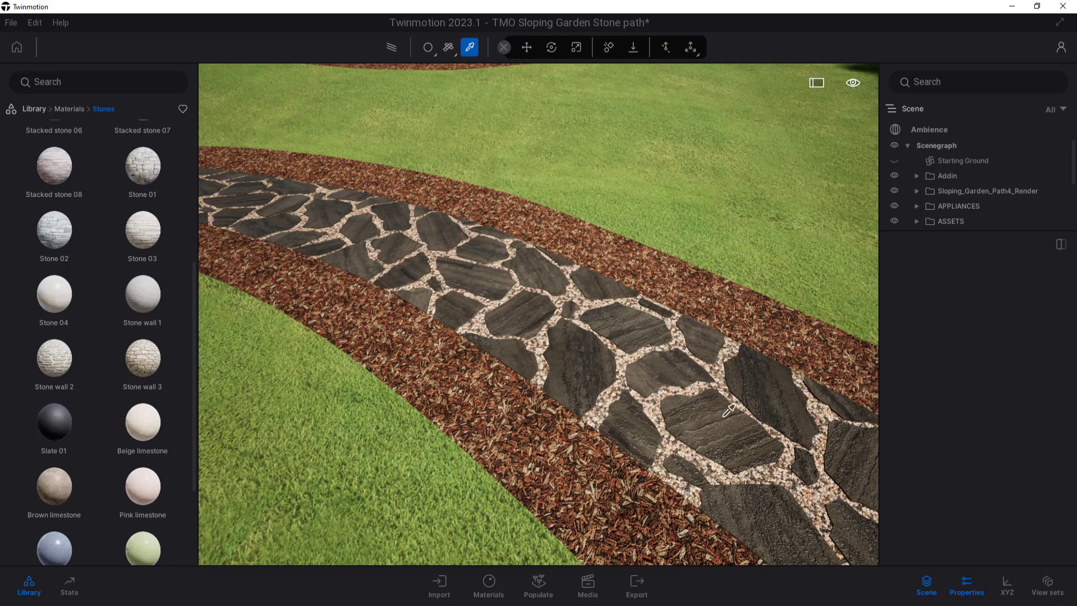
Sample the path's dark stone material, try shifting its UV offset, and undo the shift
left_click(725, 414)
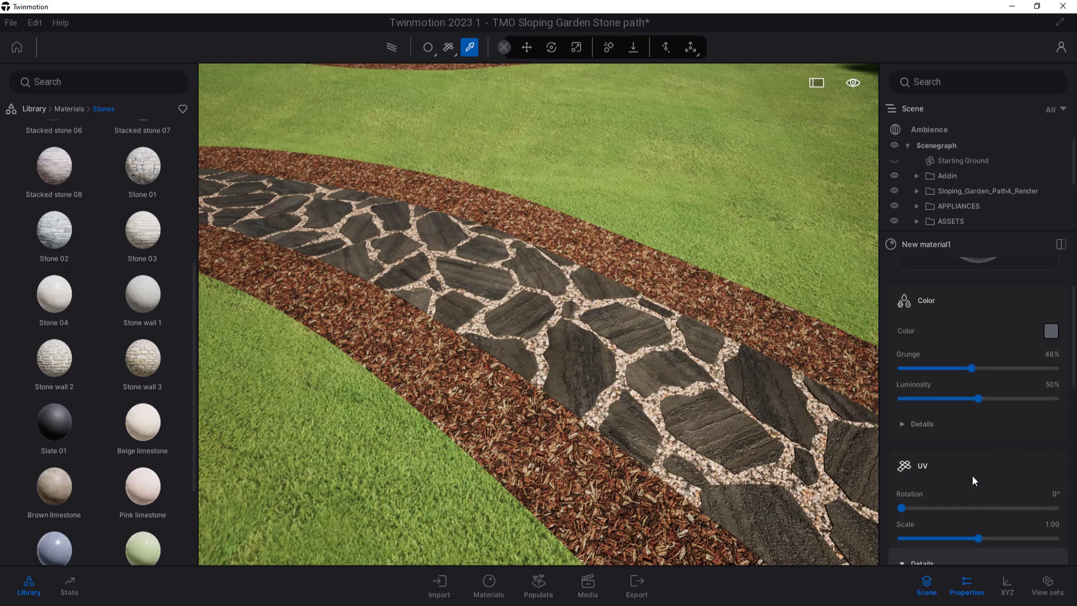
scroll(974, 477, "down", 1)
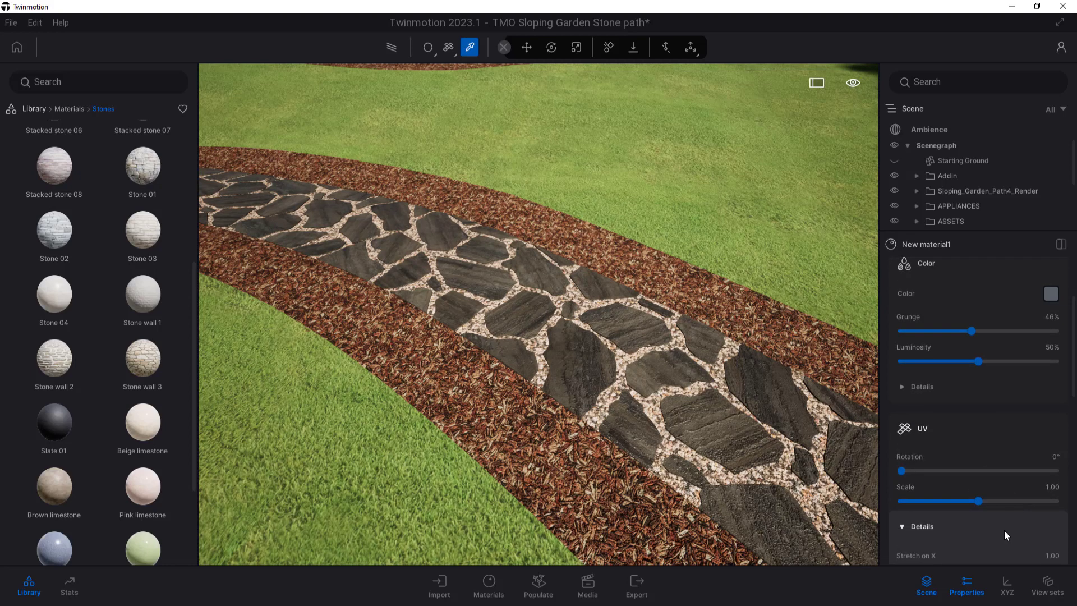
scroll(959, 447, "down", 3)
scroll(955, 447, "down", 1)
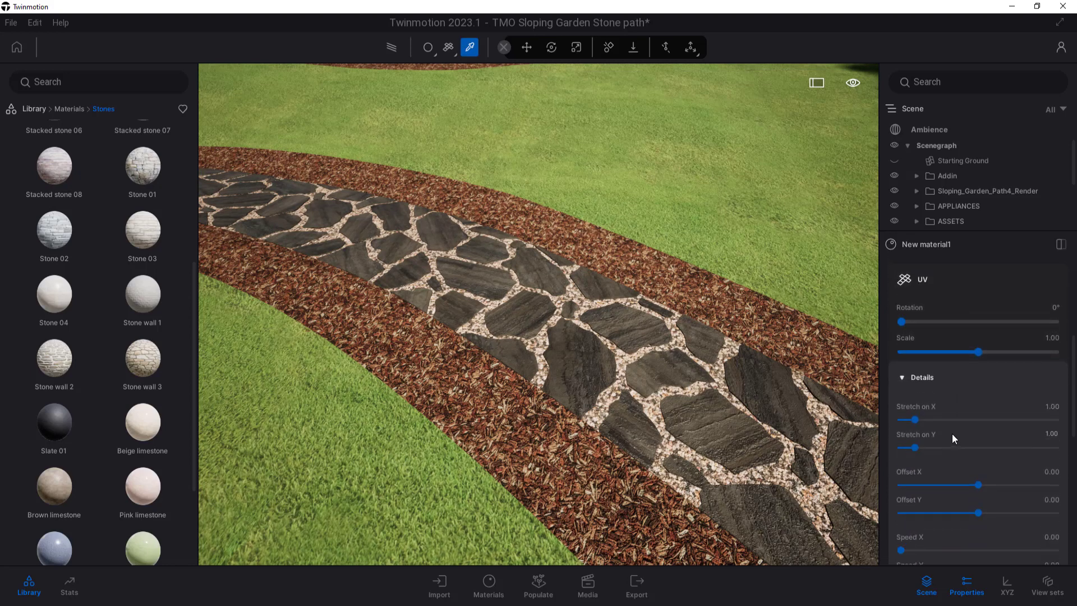
left_click_drag(980, 491, 989, 513)
key("ctrl+z")
key("ctrl+z")
Examine the dark stone paving, and return from the NormalMap-Online page to Twinmotion to inspect the mulch border up close
scroll(608, 317, "up", 10)
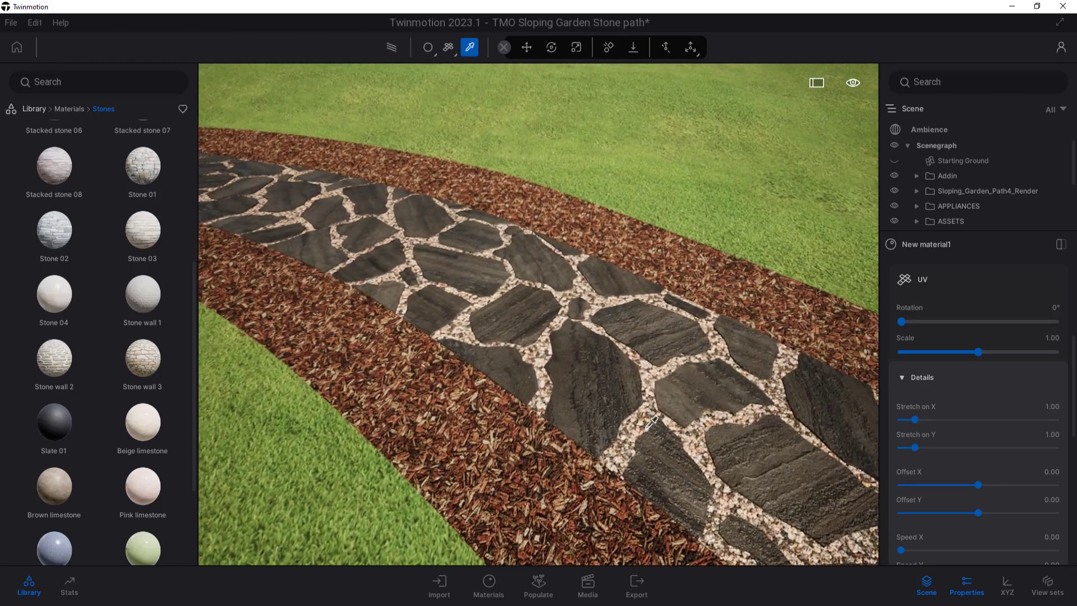
scroll(651, 423, "down", 10)
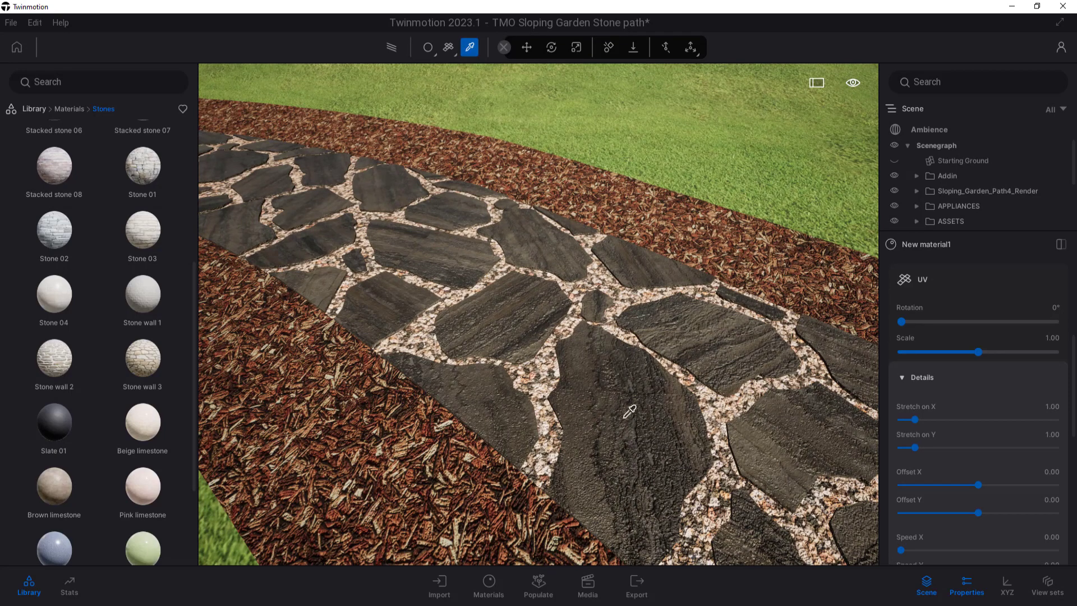
scroll(600, 433, "down", 10)
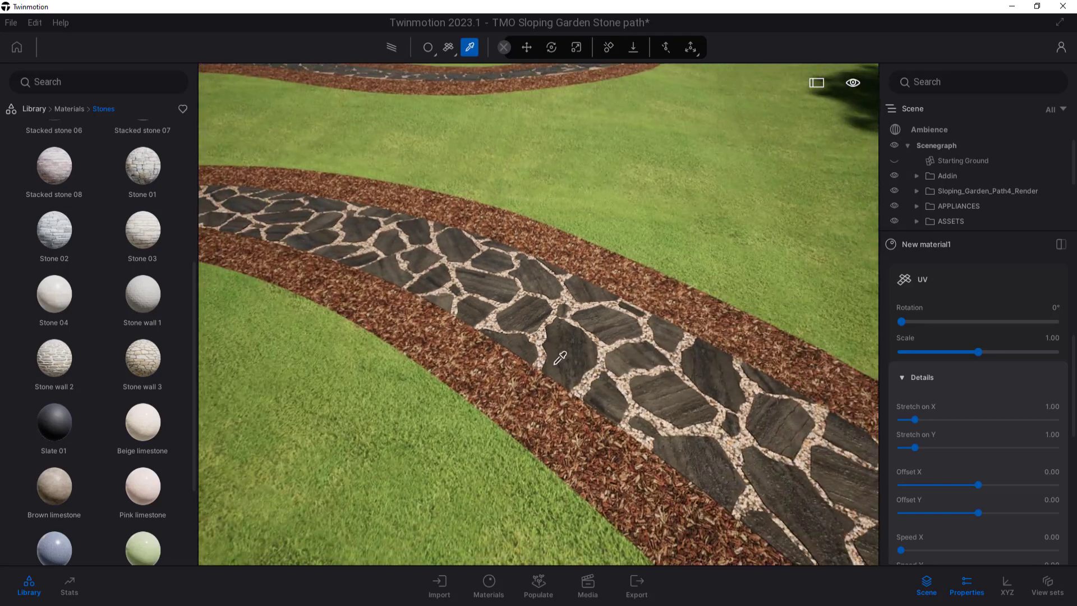
scroll(519, 321, "down", 5)
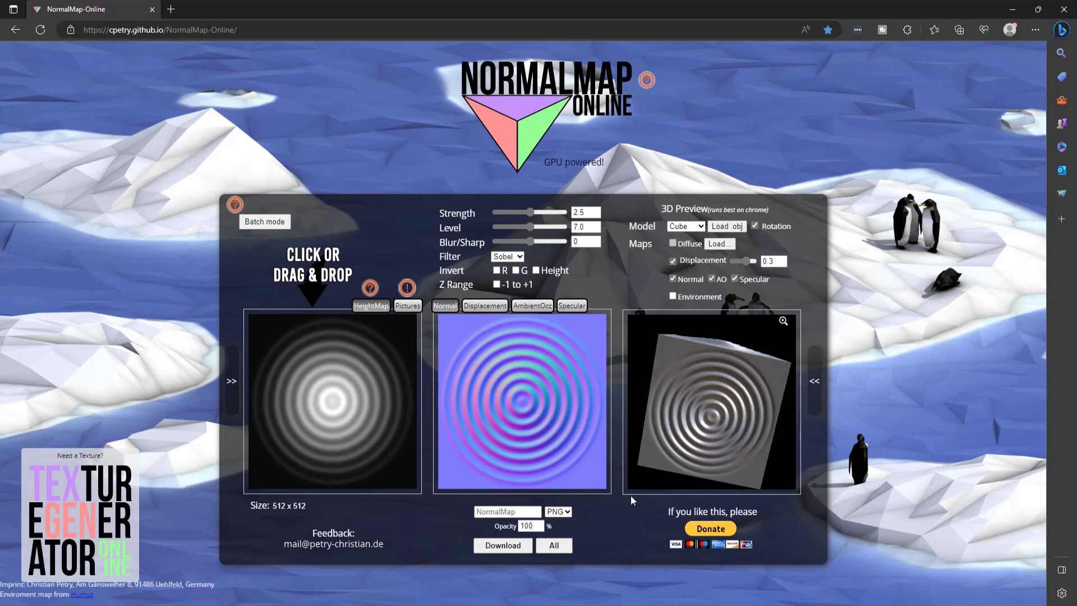
key("alt+Tab")
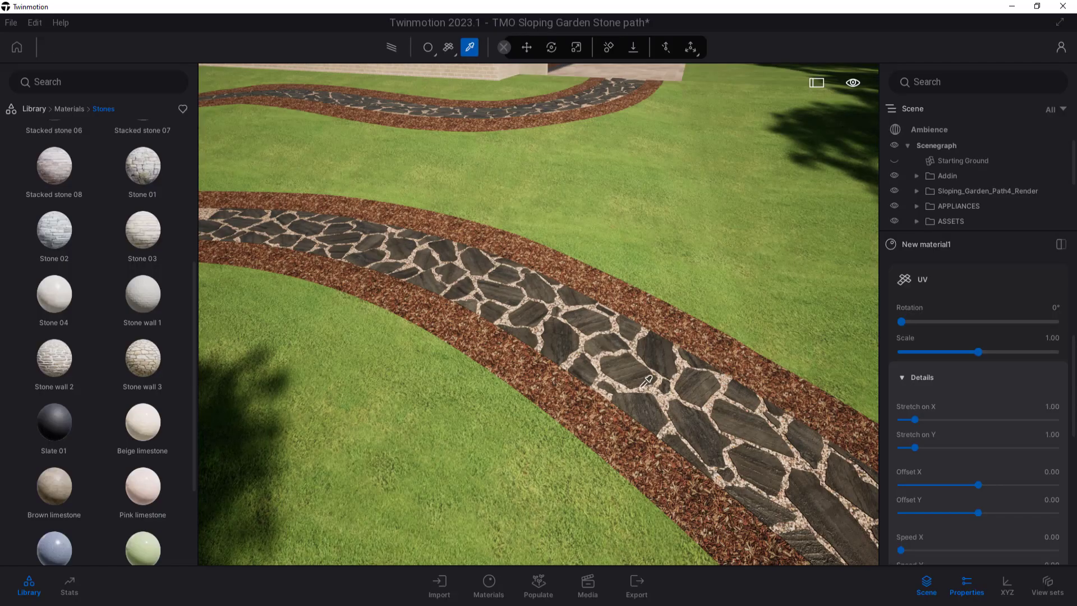
scroll(390, 325, "up", 5)
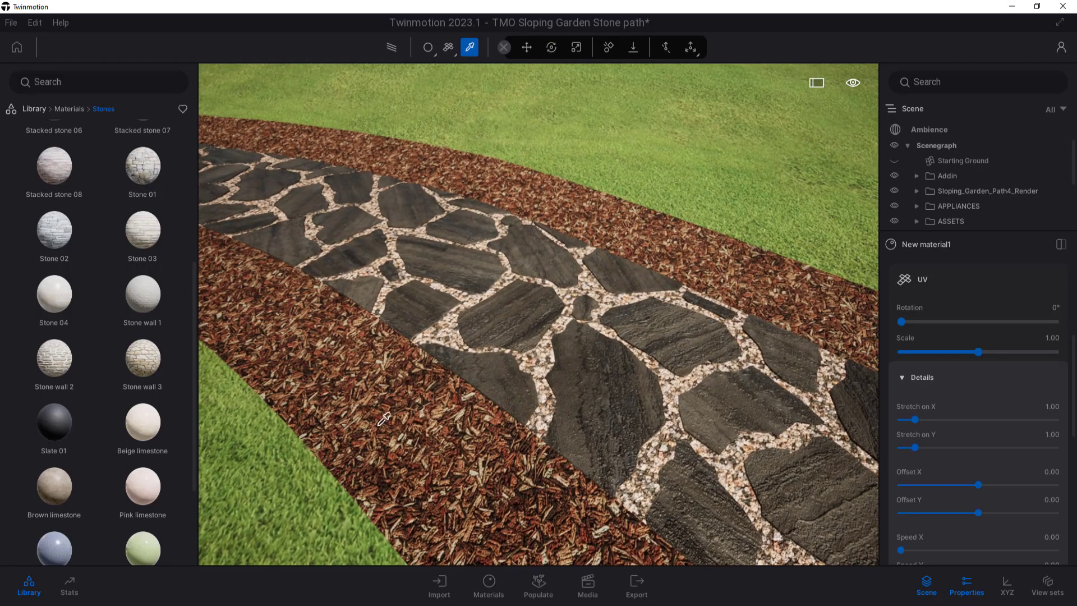
right_click_drag(391, 417, 331, 437)
scroll(631, 287, "up", 3)
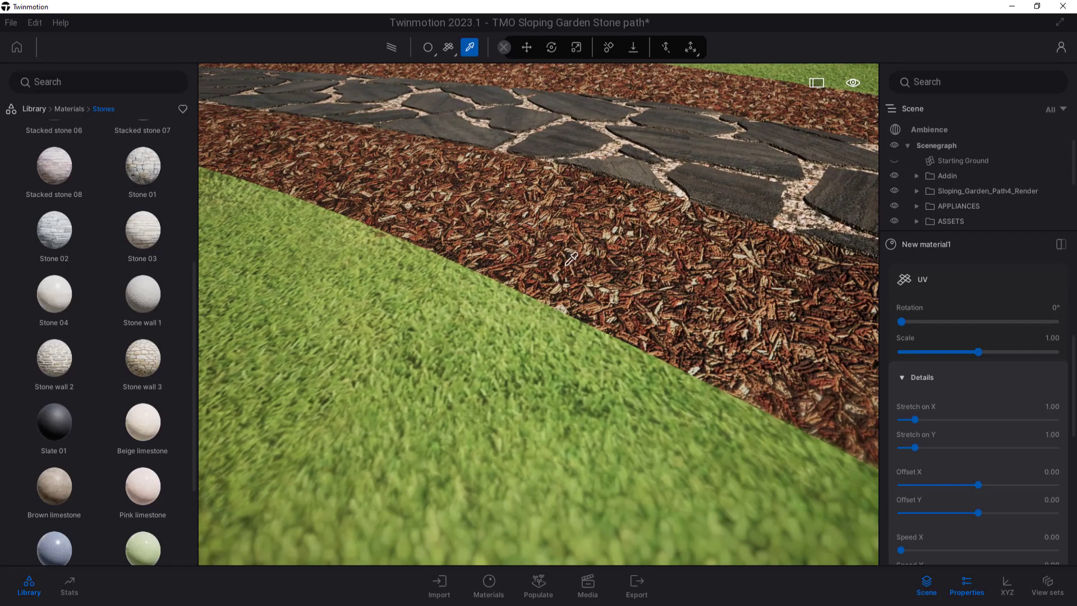
scroll(571, 258, "down", 5)
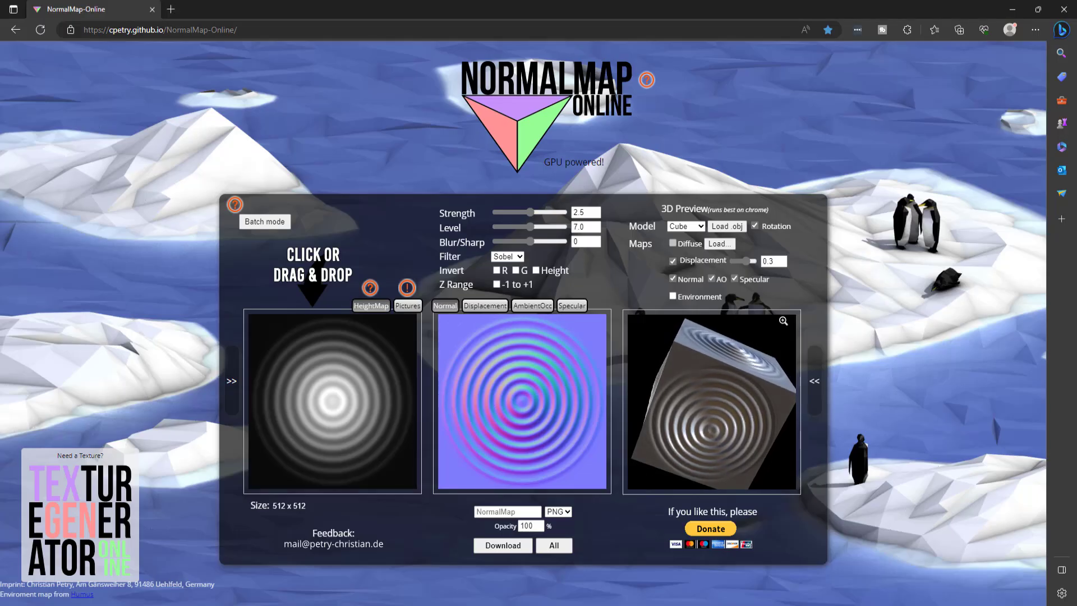
Load Mulch05a.jpg from the MULCH&SOIL texture folder into NormalMap-Online as the source picture for the normal map
left_click_drag(0, 32, 150, 19)
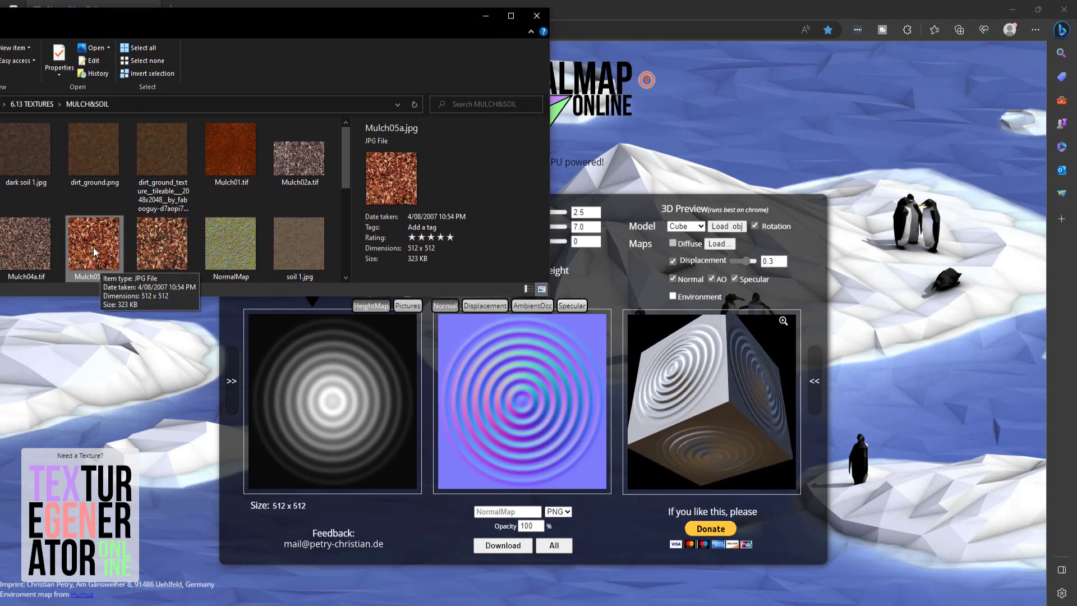
left_click_drag(93, 248, 329, 420)
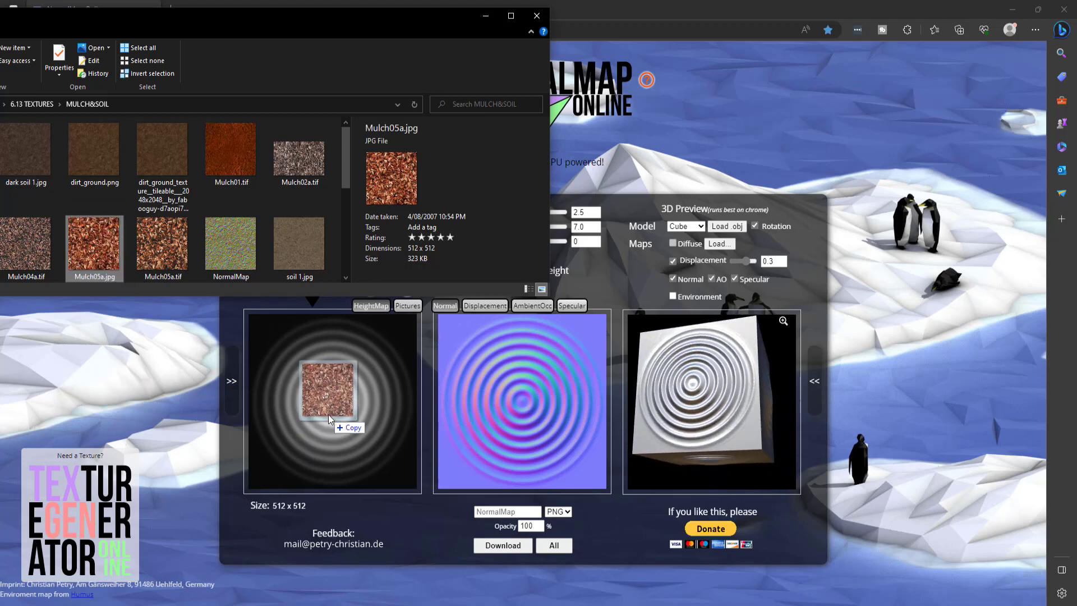
left_click_drag(329, 418, 330, 418)
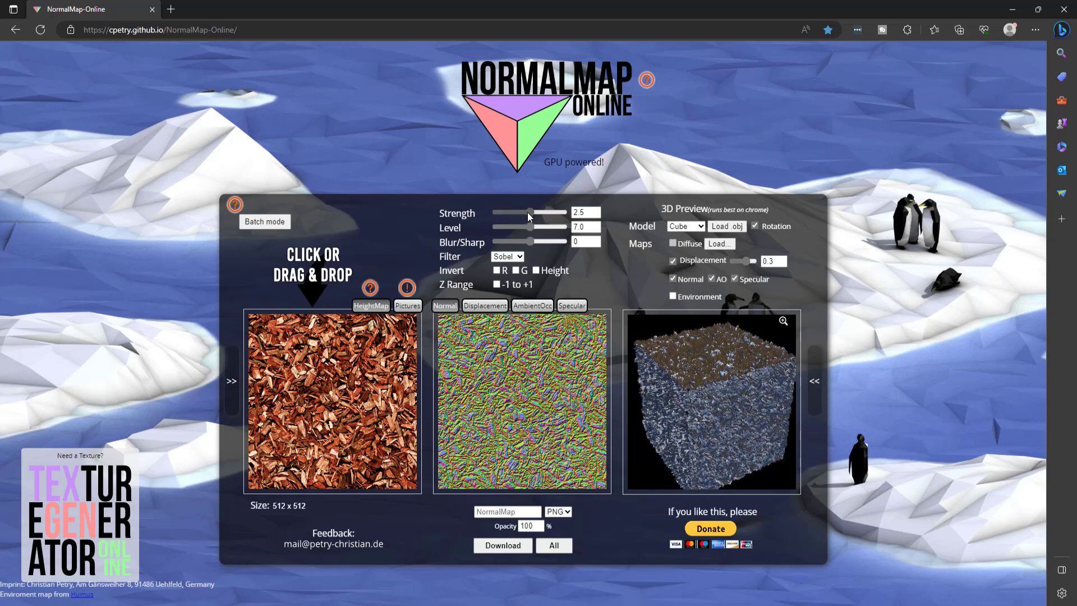
mouse_move(531, 227)
left_mouse_down()
mouse_move(517, 232)
mouse_move(527, 234)
left_mouse_up()
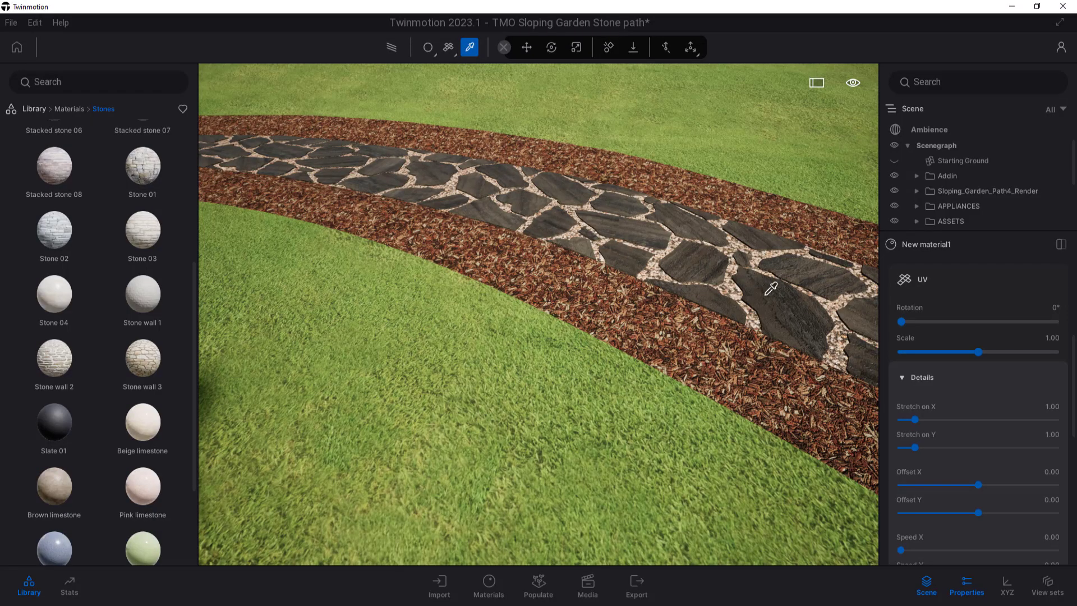
Switch to Twinmotion and examine the dark stones, gravel joints and mulch borders of the path from near and far
right_click_drag(771, 288, 791, 305)
key("w")
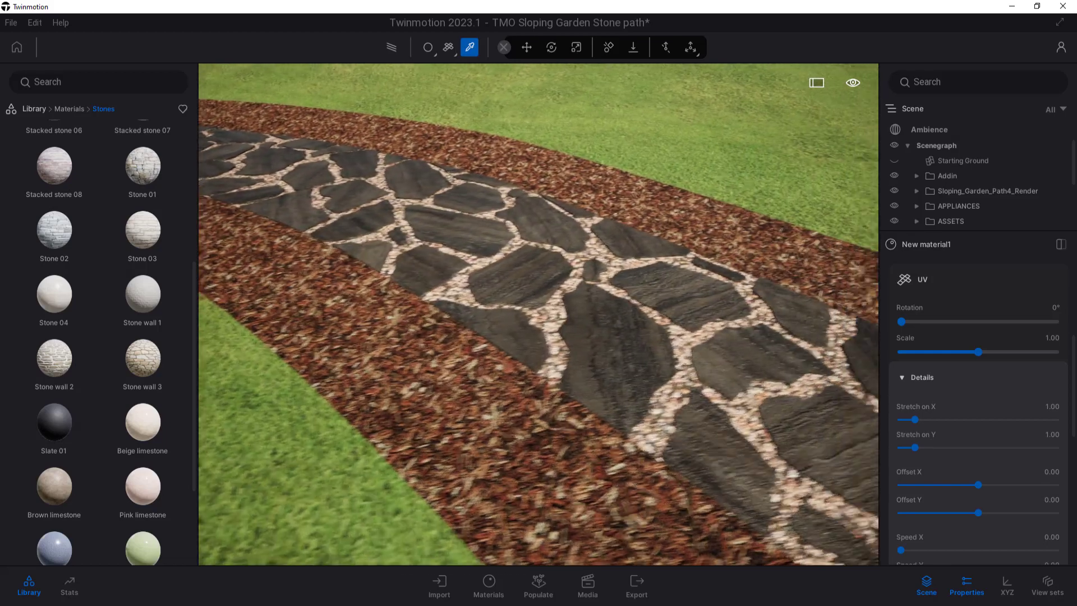
scroll(581, 431, "up", 2)
scroll(581, 430, "up", 3)
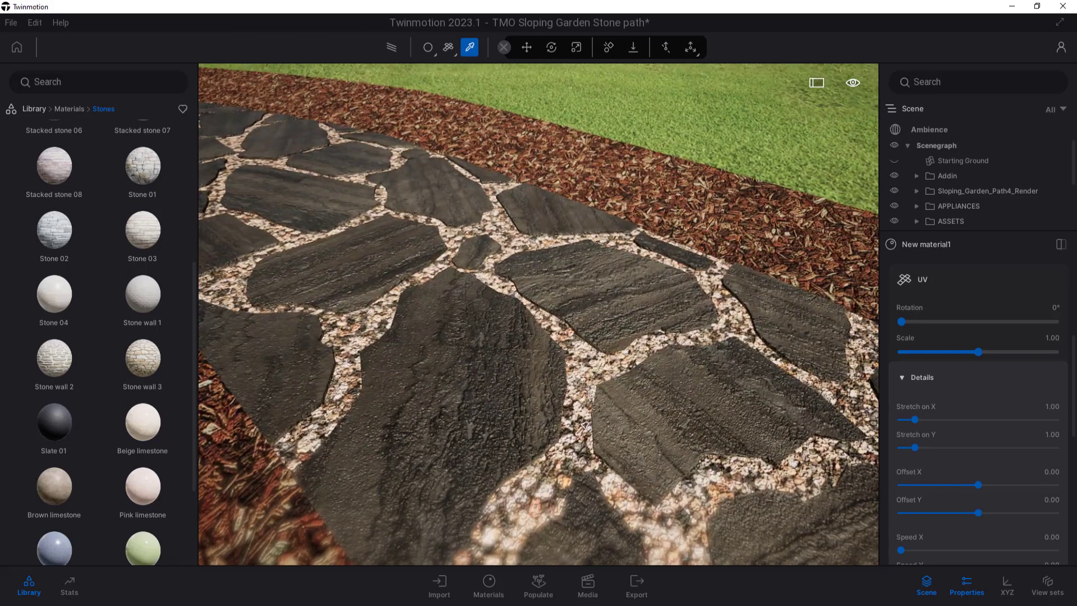
scroll(606, 359, "down", 5)
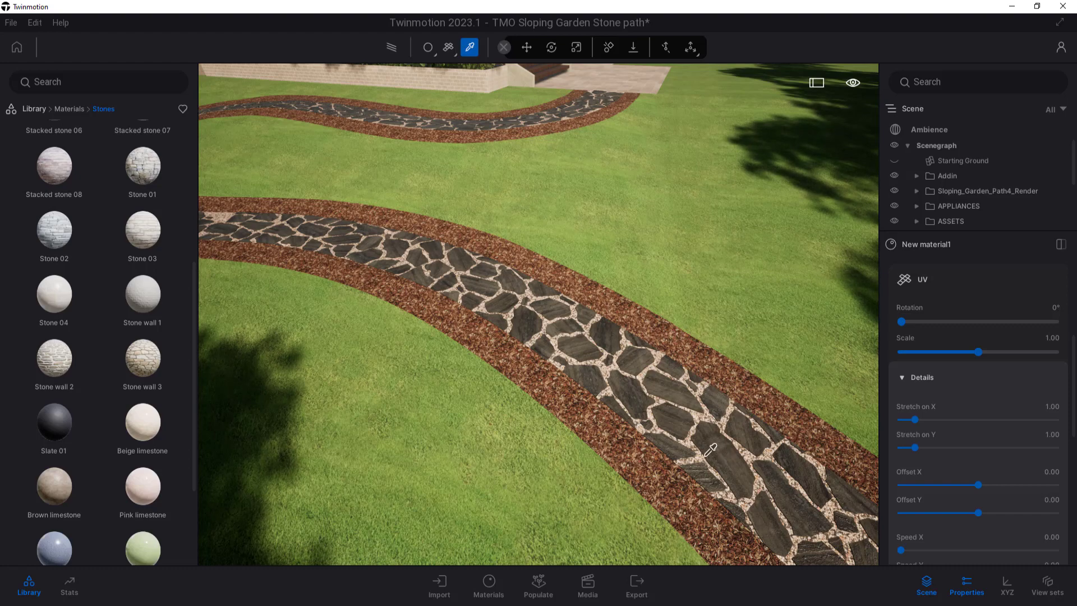
scroll(711, 448, "up", 5)
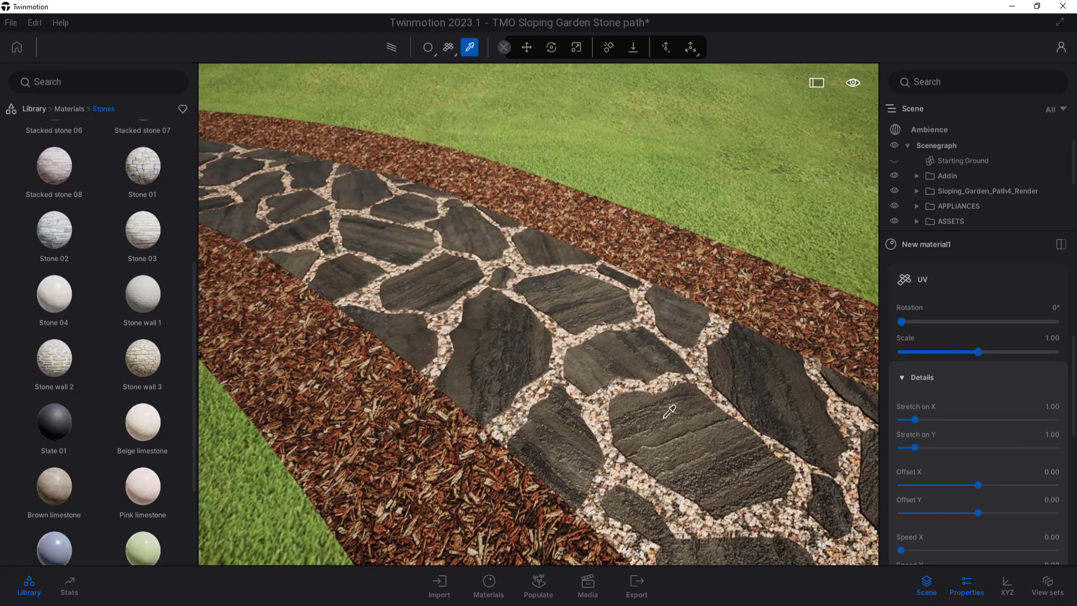
Expand the detailed Normal settings of the dark stone material and try a lower normal strength
left_click(901, 377)
scroll(954, 383, "down", 3)
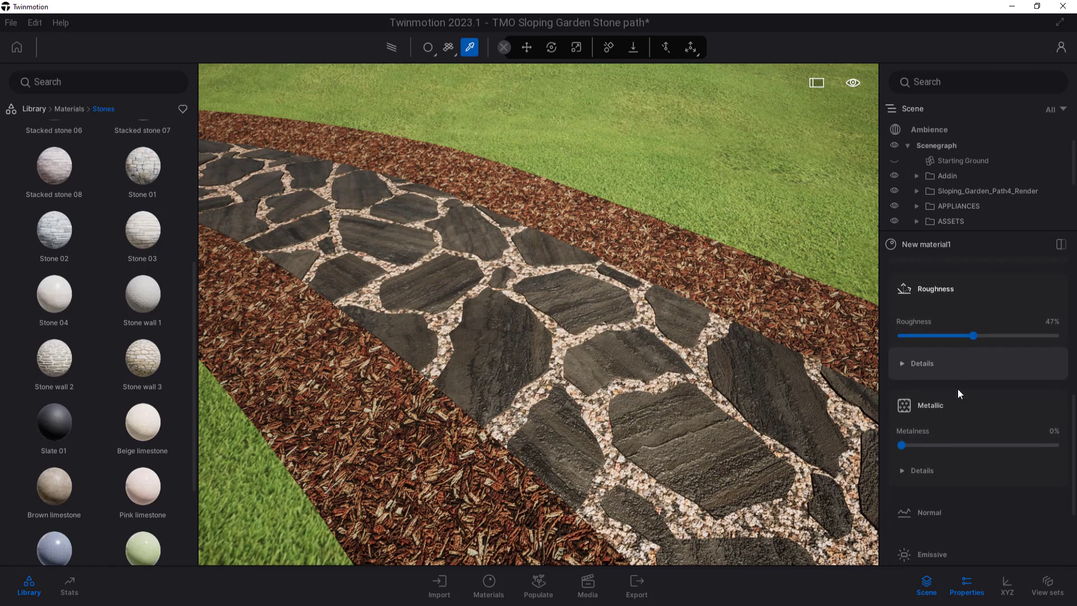
scroll(957, 389, "down", 3)
left_click(947, 427)
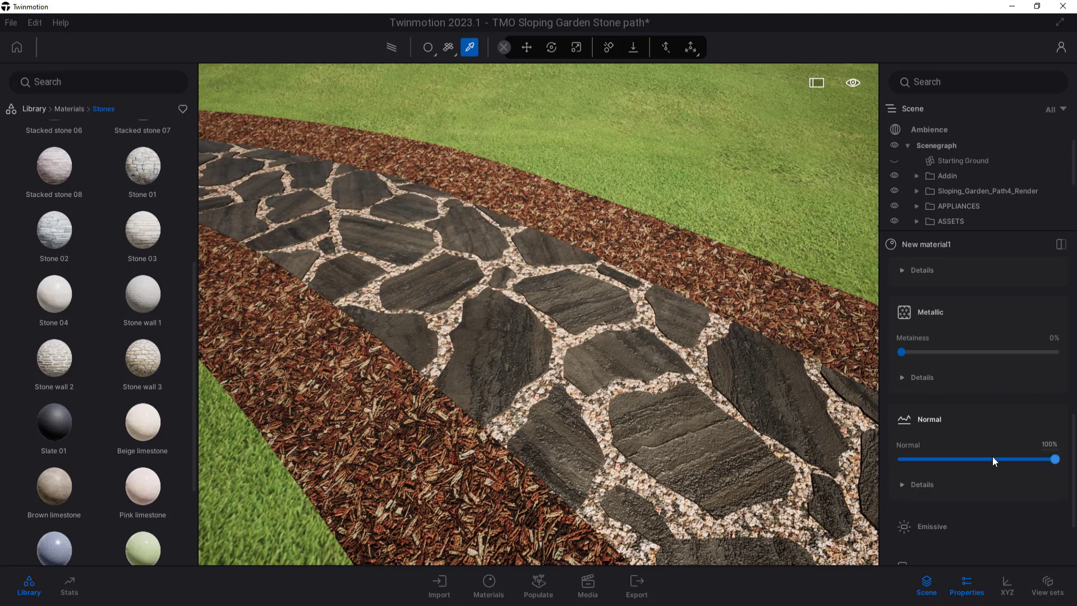
scroll(1004, 494, "down", 1)
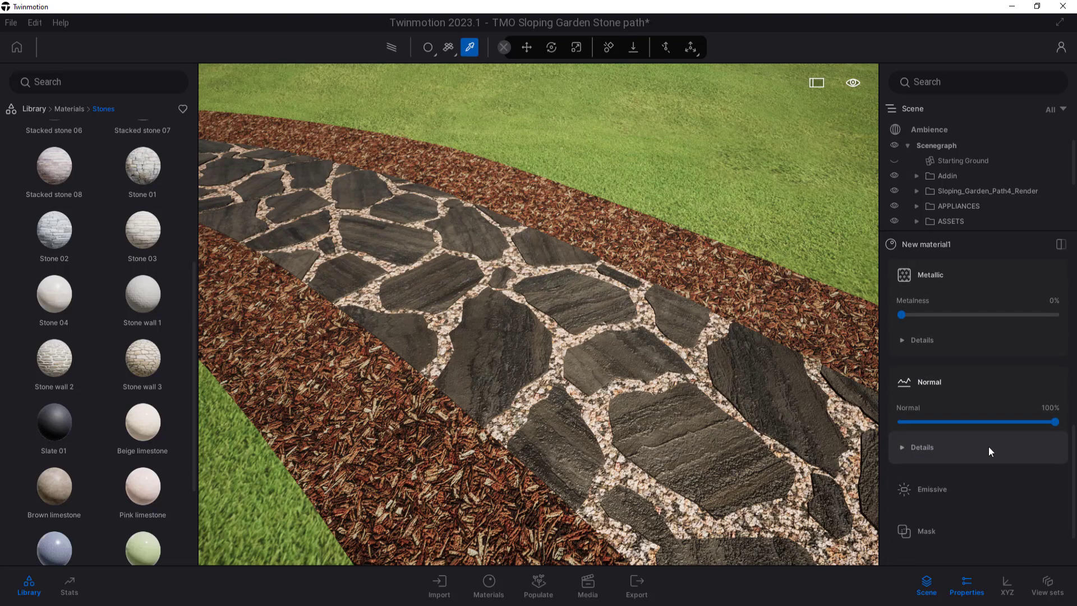
left_click(901, 446)
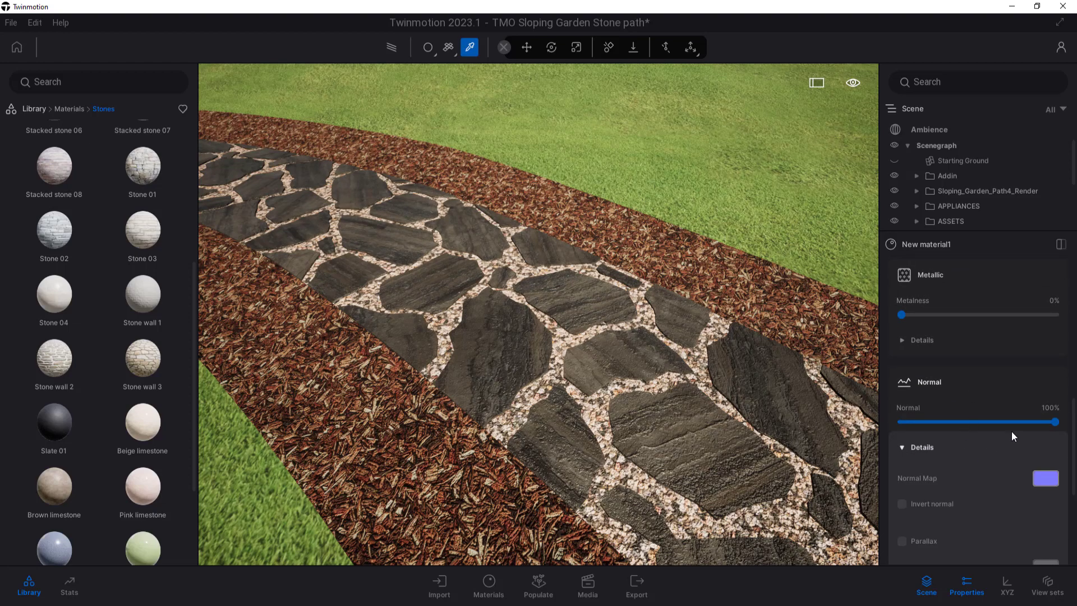
left_click_drag(1054, 422, 1003, 424)
Sample the gravel between the stones, review its normal and parallax settings, and inspect the gravel joints at a low angle
left_click(622, 468)
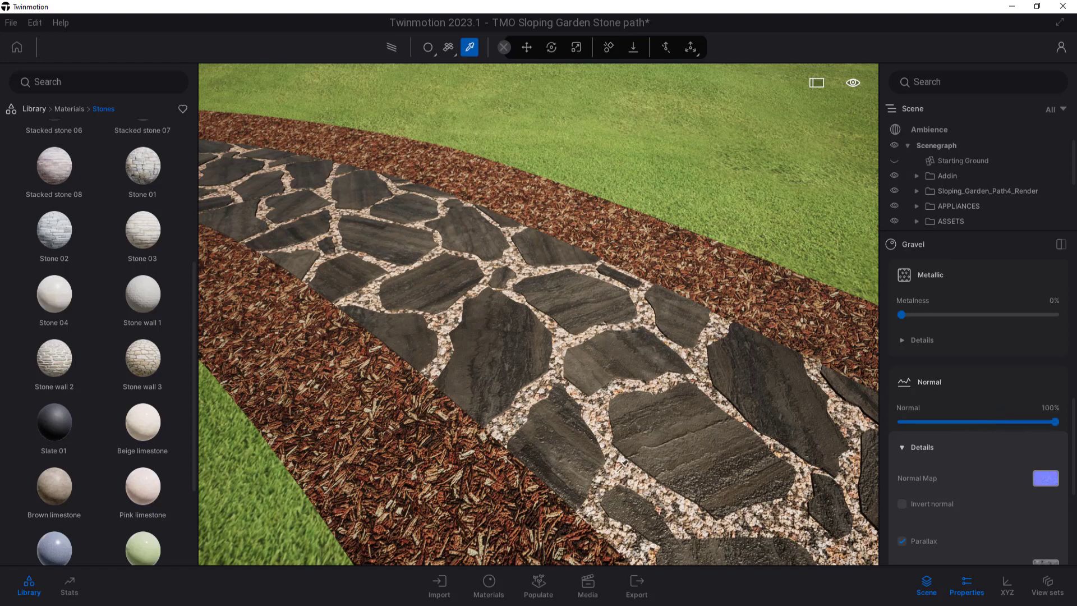
scroll(1065, 403, "up", 2)
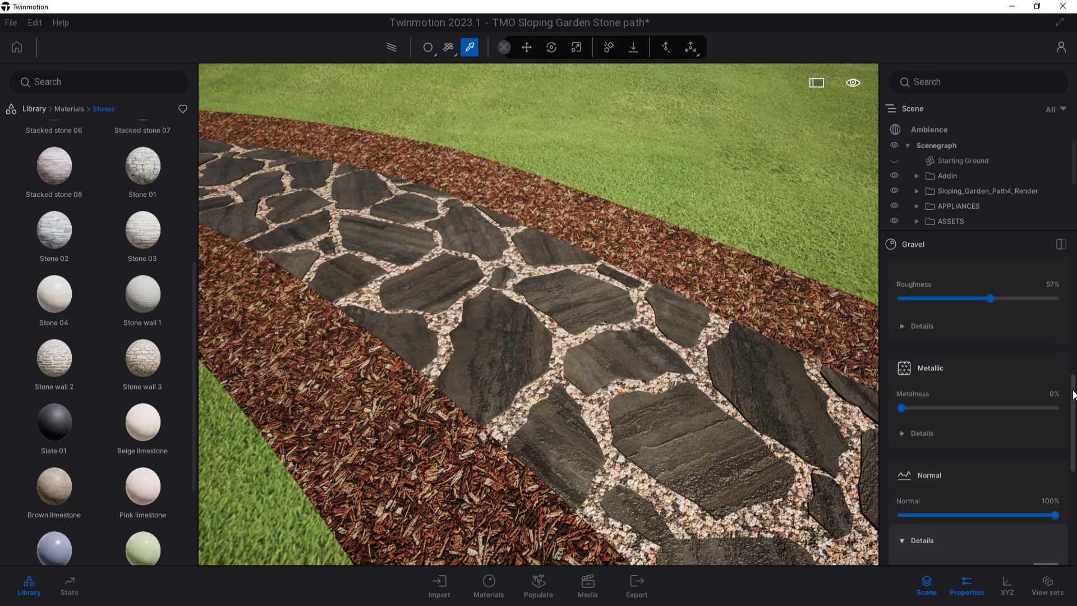
scroll(1065, 403, "up", 5)
scroll(1066, 438, "down", 8)
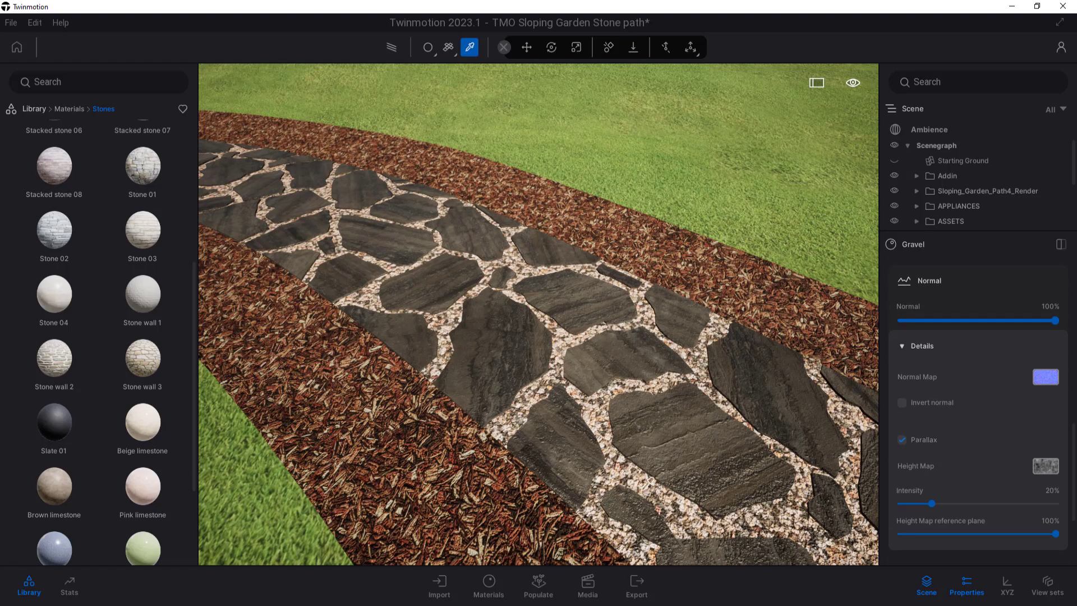
middle_click_drag(644, 477, 628, 443, "shift")
scroll(525, 339, "up", 5)
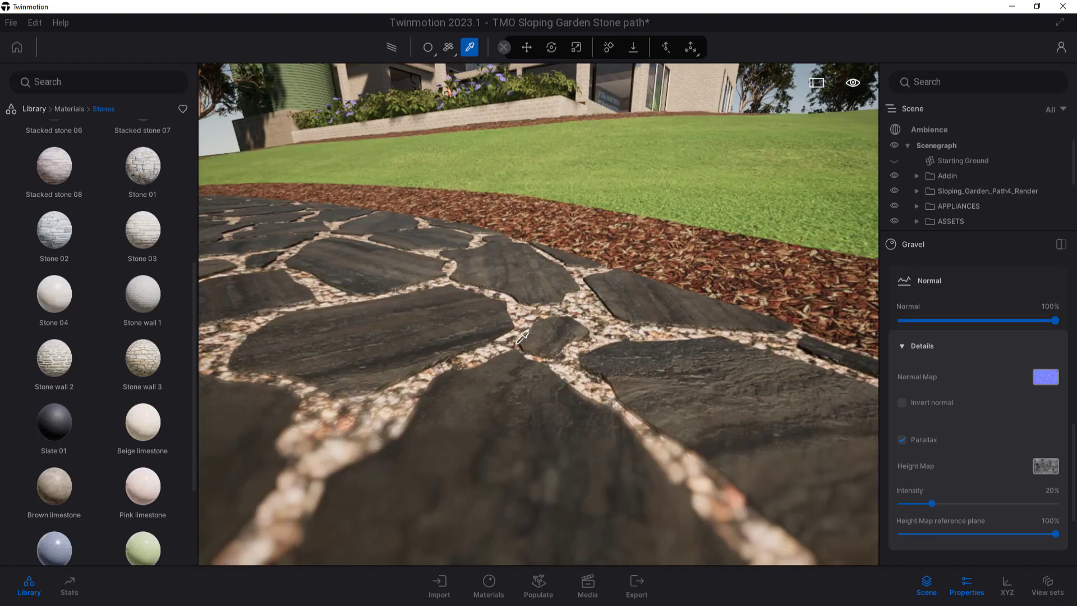
scroll(512, 350, "down", 2)
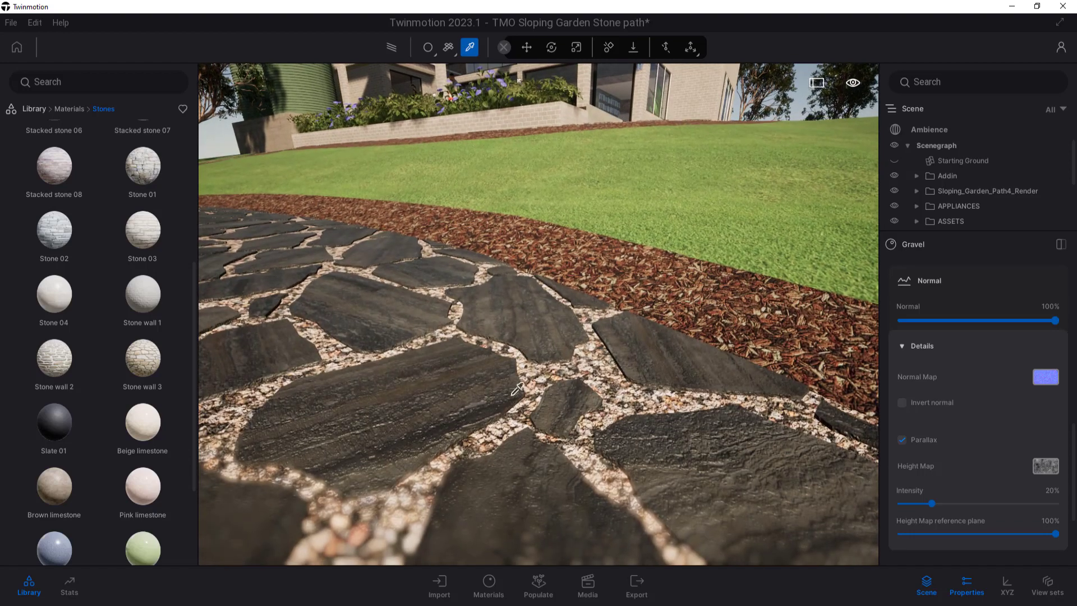
middle_click_drag(627, 486, 581, 514, "shift")
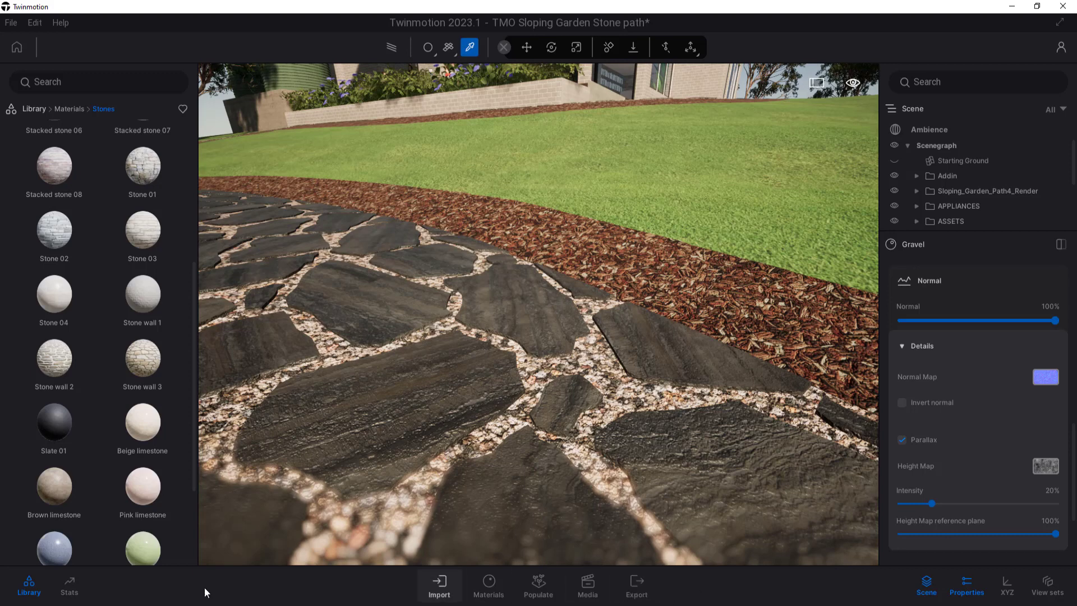
Turn off depth of field in the camera settings of the scene's Ambience
left_click(922, 133)
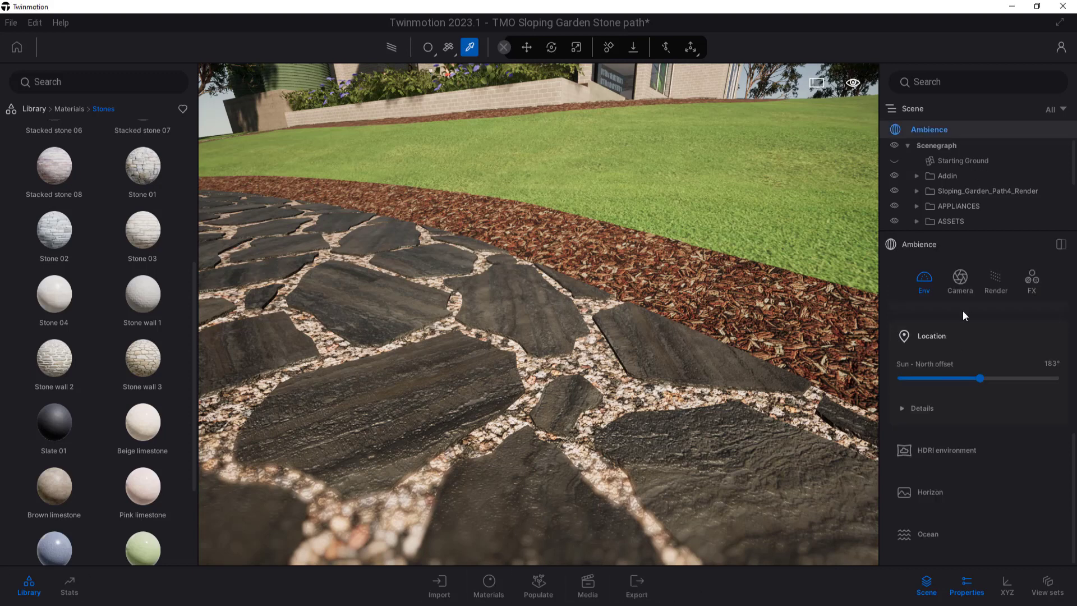
left_click(964, 276)
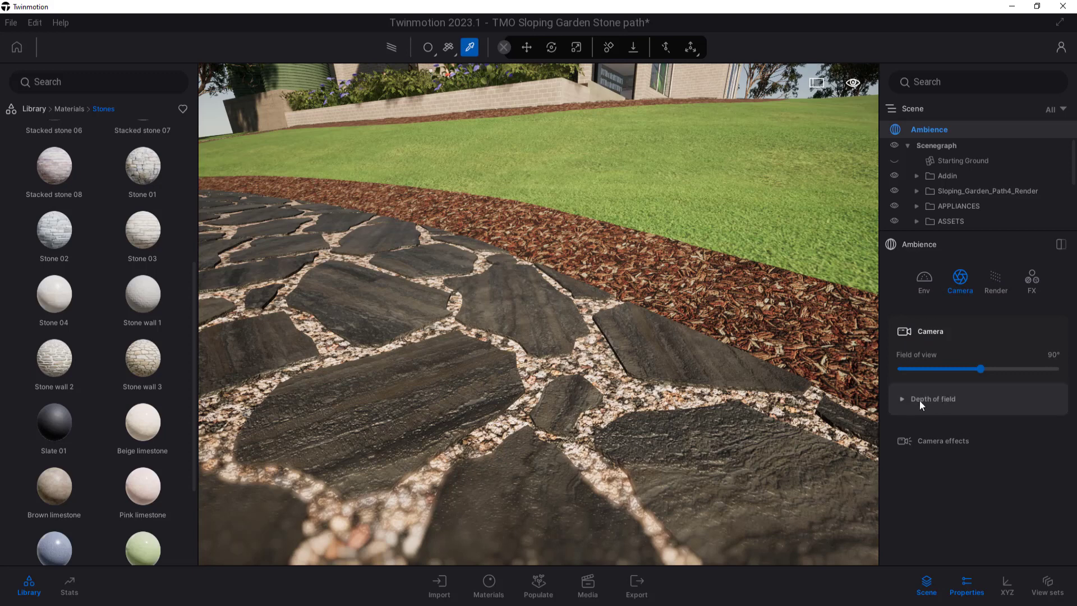
left_click(903, 400)
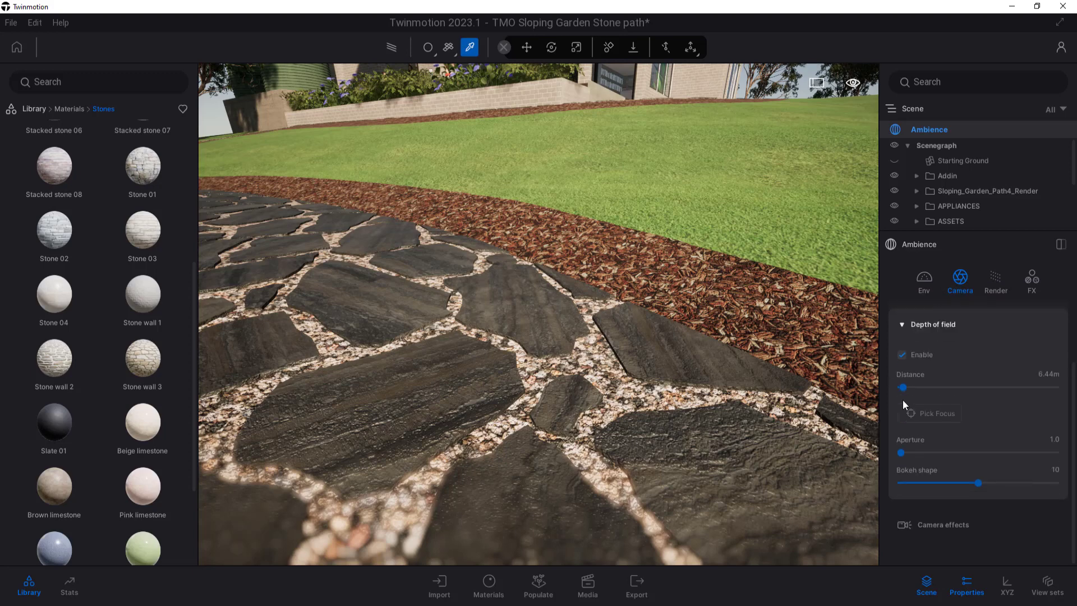
left_click(903, 353)
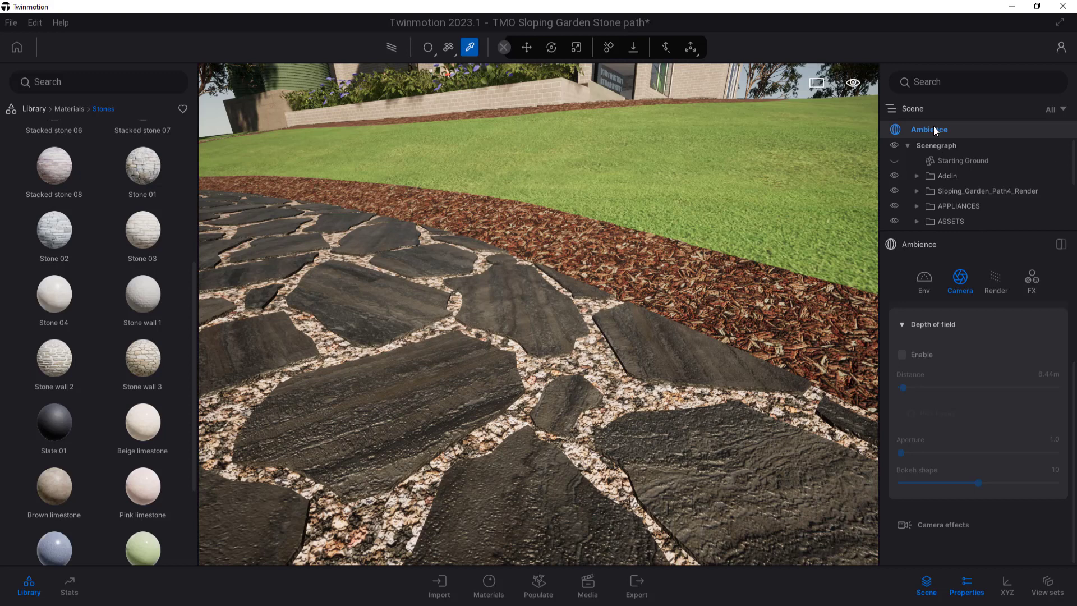
left_click(960, 584)
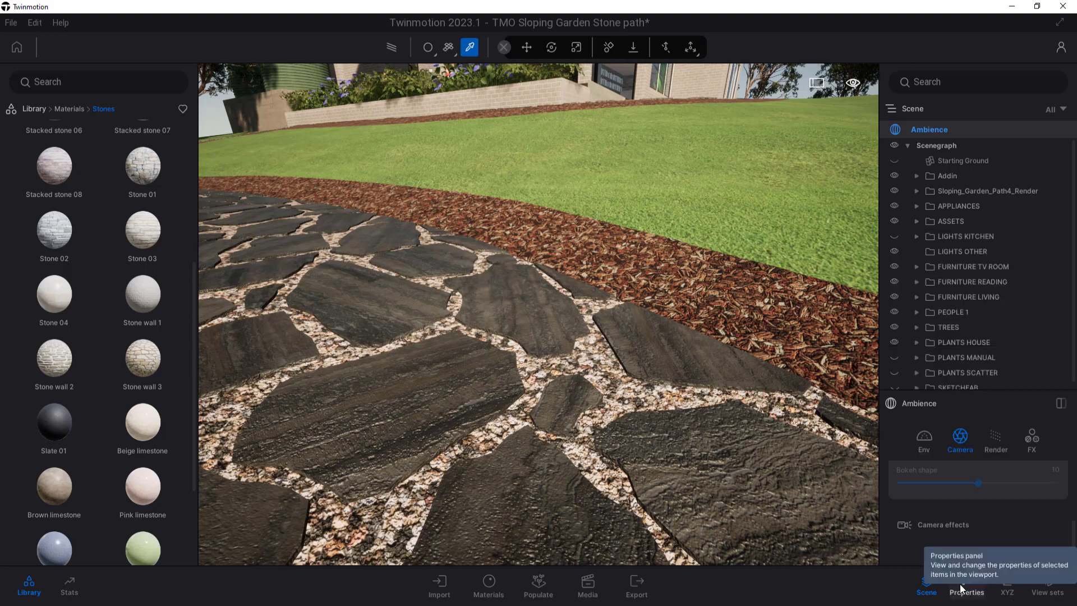
left_click(960, 584)
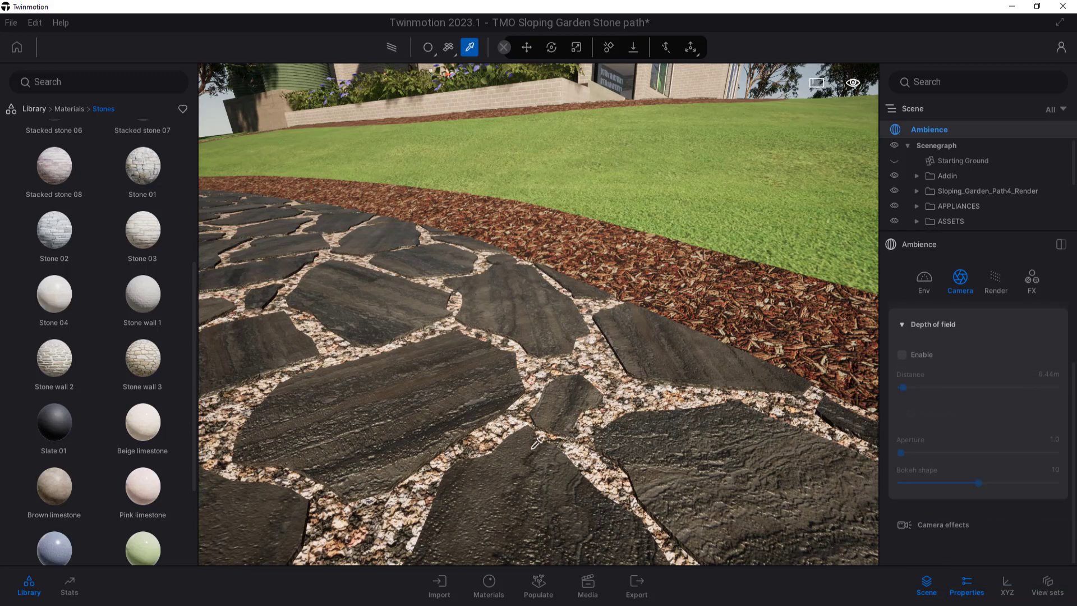
Sample the gravel material, compare it with parallax off and on, and set its height map intensity to 13%
left_click(599, 468)
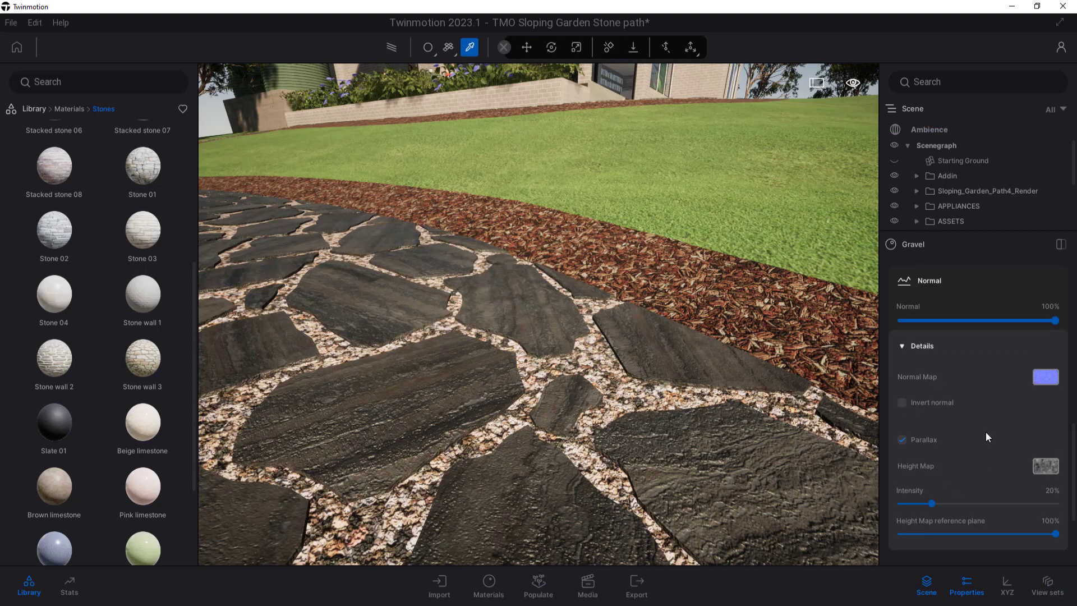
left_click(903, 441)
scroll(628, 414, "up", 5)
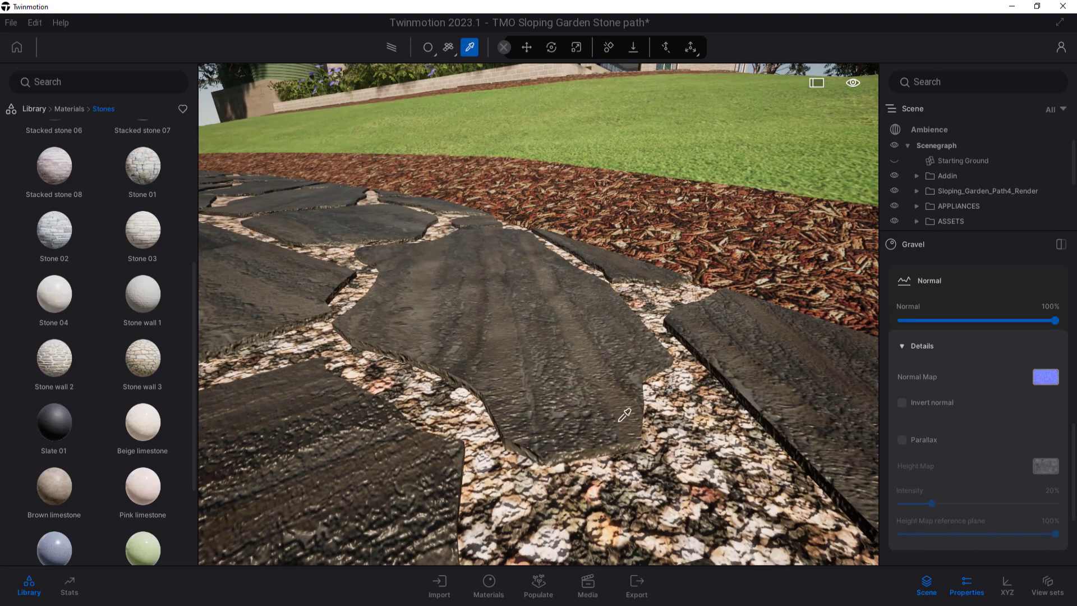
scroll(625, 415, "down", 3)
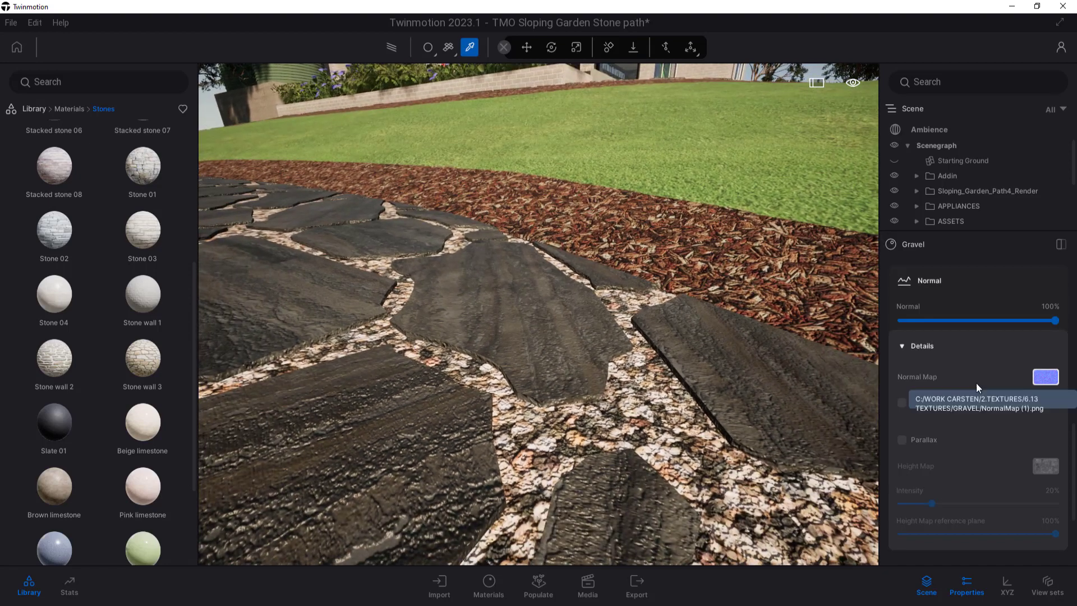
left_click(903, 441)
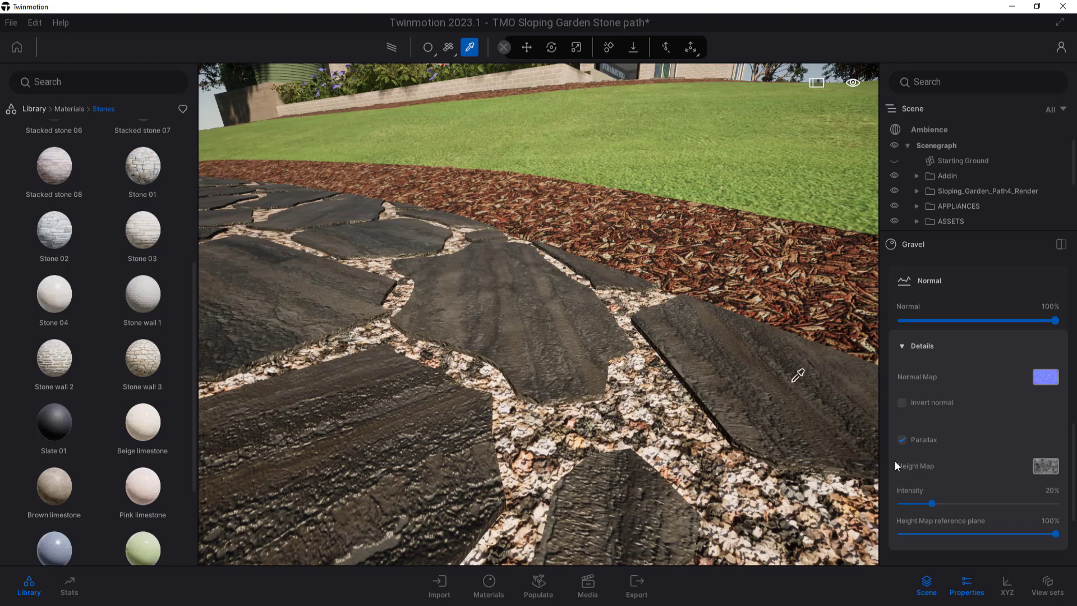
mouse_move(932, 503)
left_mouse_down()
mouse_move(1024, 504)
mouse_move(921, 504)
left_mouse_up()
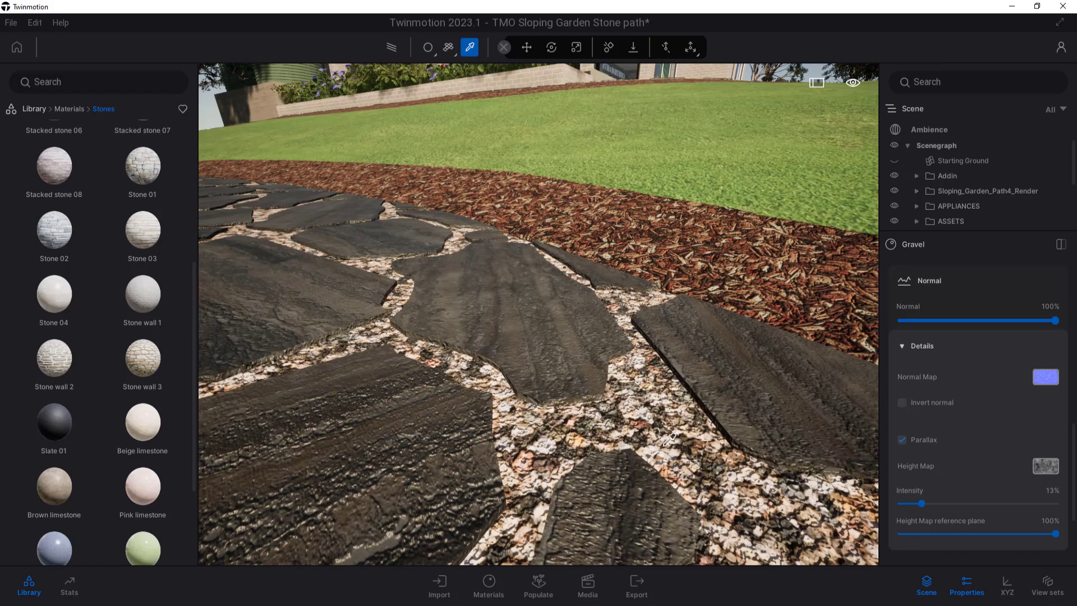
Examine the gravel joints and the whole curved path from progressively farther and higher viewpoints
scroll(669, 465, "down", 5)
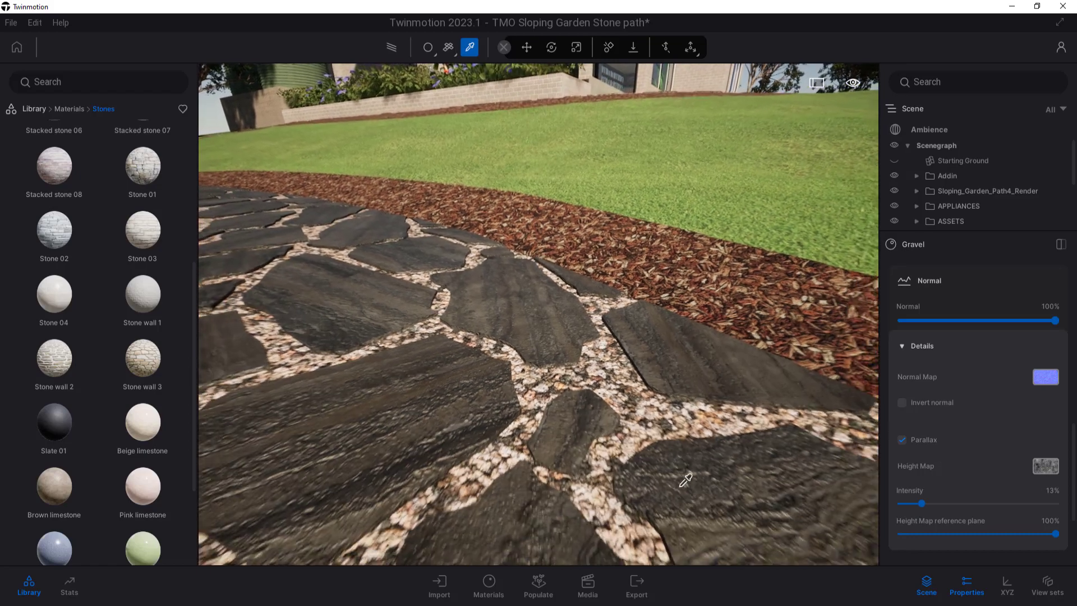
scroll(685, 479, "down", 8)
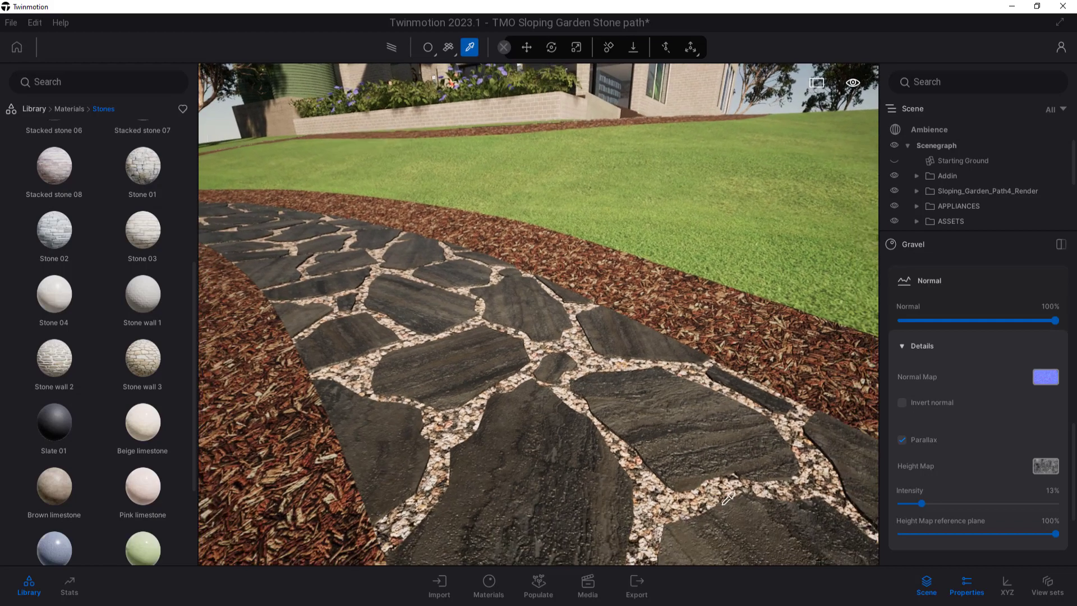
scroll(728, 498, "down", 8)
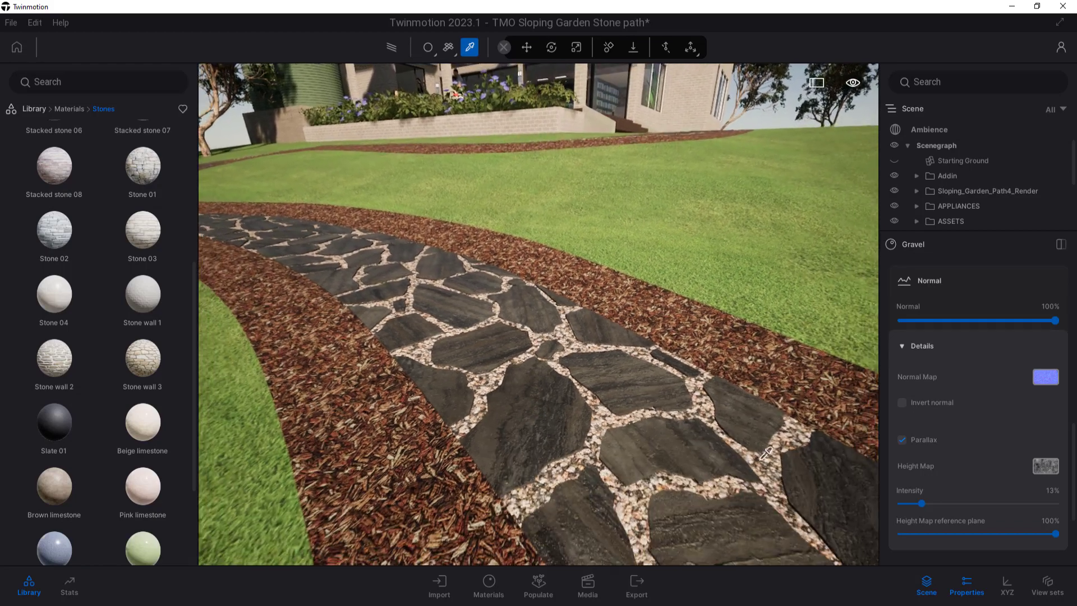
scroll(766, 454, "down", 6)
right_click_drag(766, 454, 785, 483)
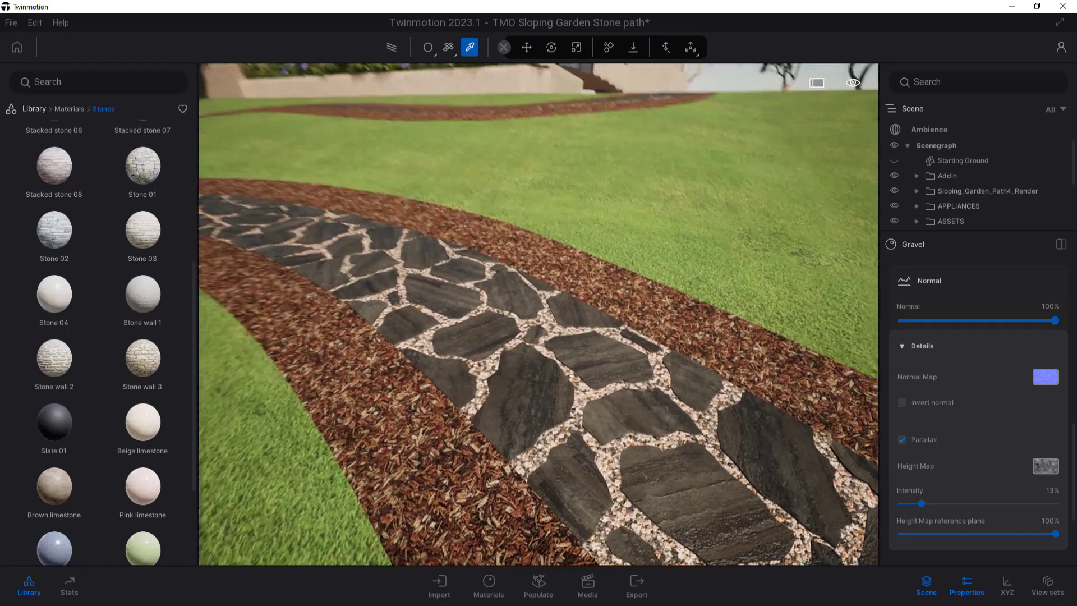
right_click_drag(639, 404, 647, 427)
scroll(646, 427, "down", 6)
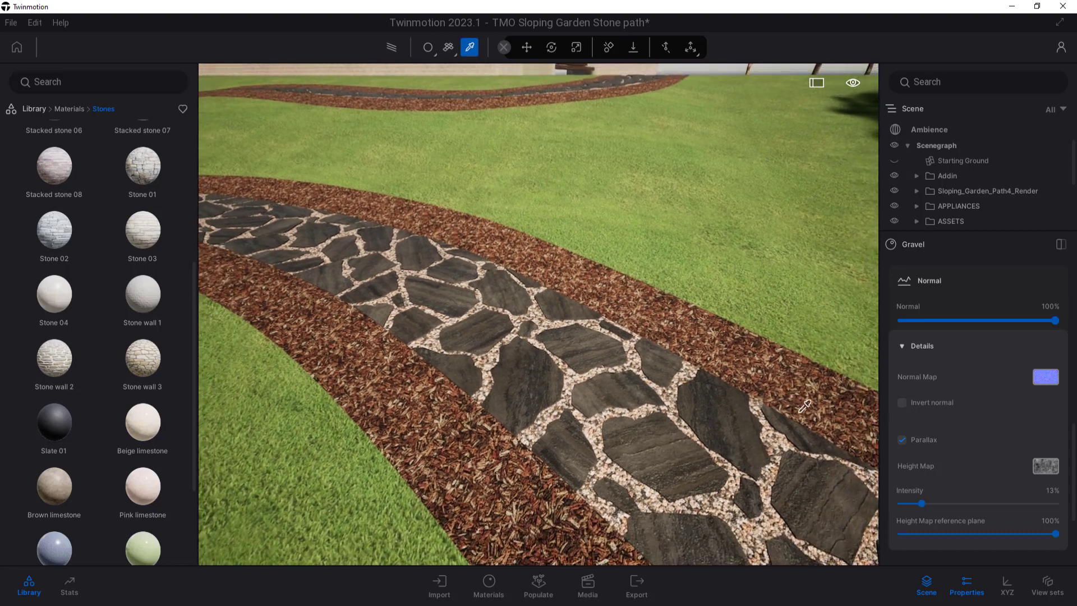
scroll(729, 421, "down", 4)
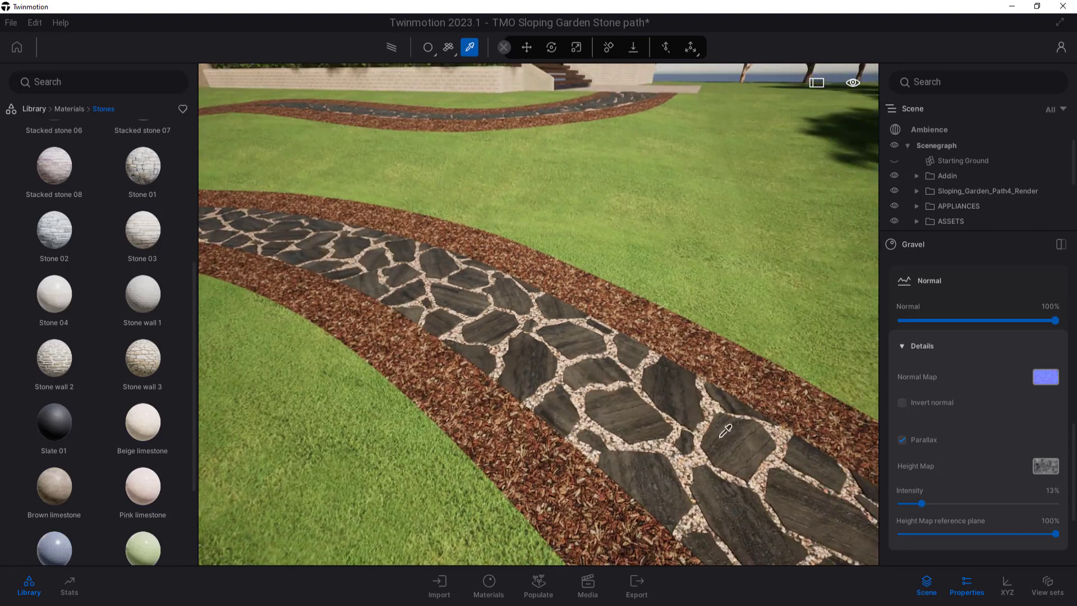
Expand the PLANTS SCATTER folder in the scene graph to examine its scatter layers
scroll(725, 430, "down", 6)
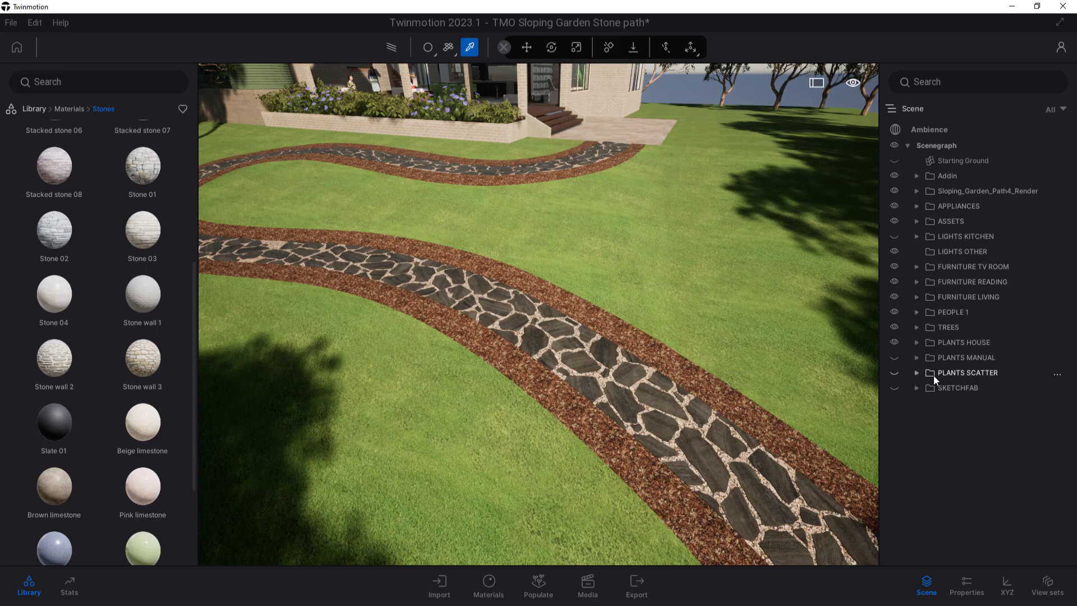
left_click(918, 373)
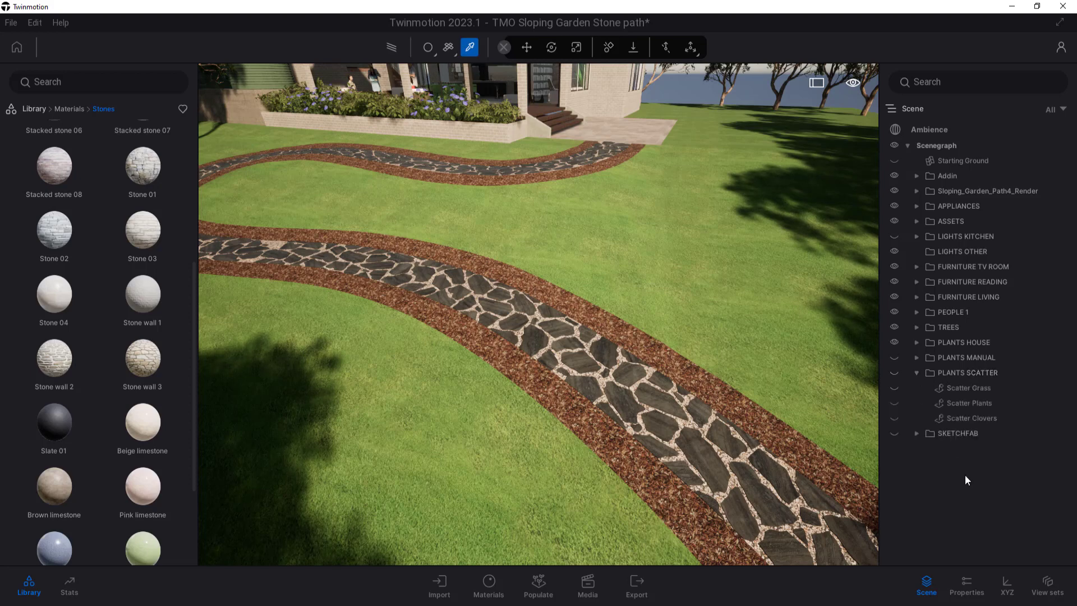
left_click(916, 373)
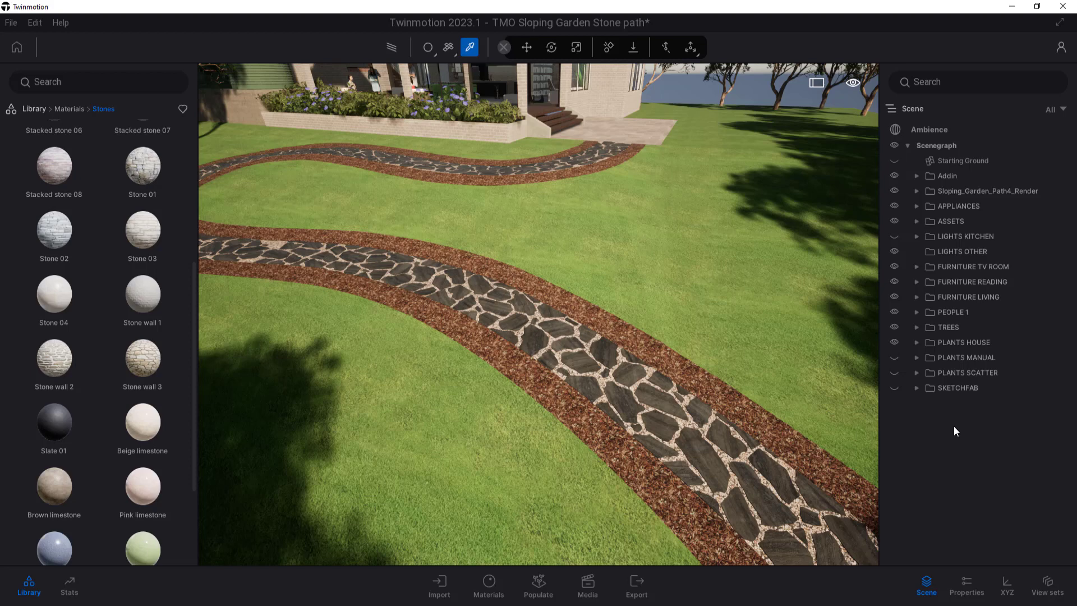
left_click(917, 372)
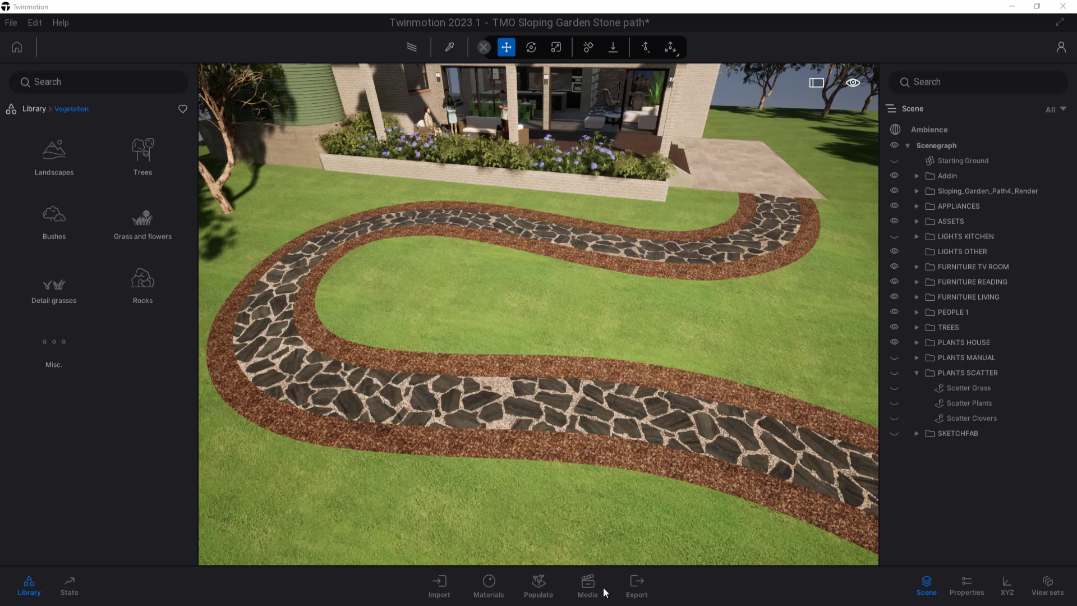
Set Populate to foliage scatter and add Long grass 01 from the Grass and flowers library to its palette
left_click(542, 581)
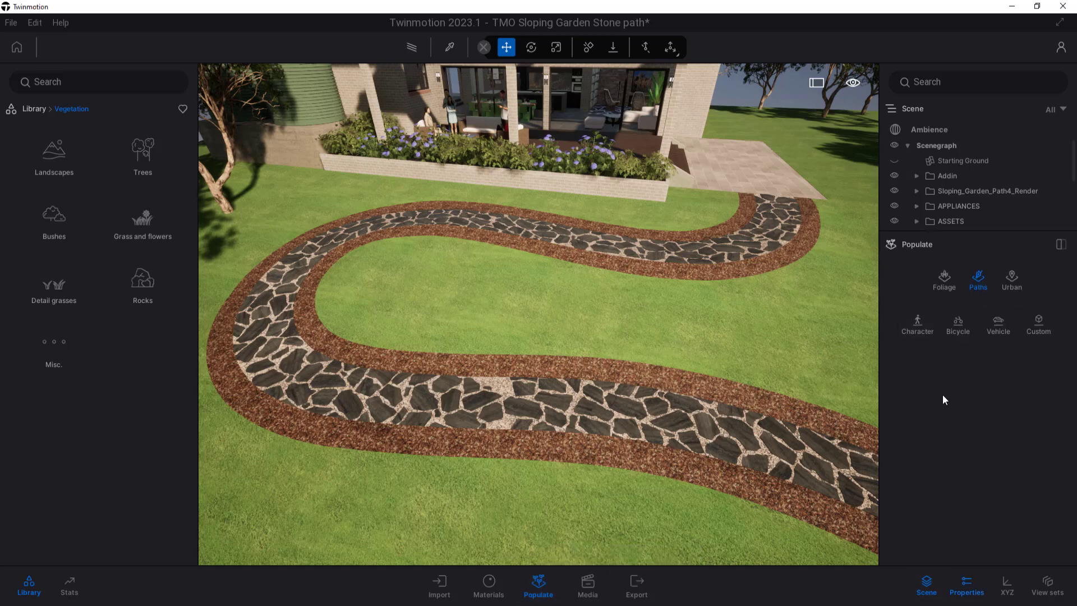
left_click(944, 280)
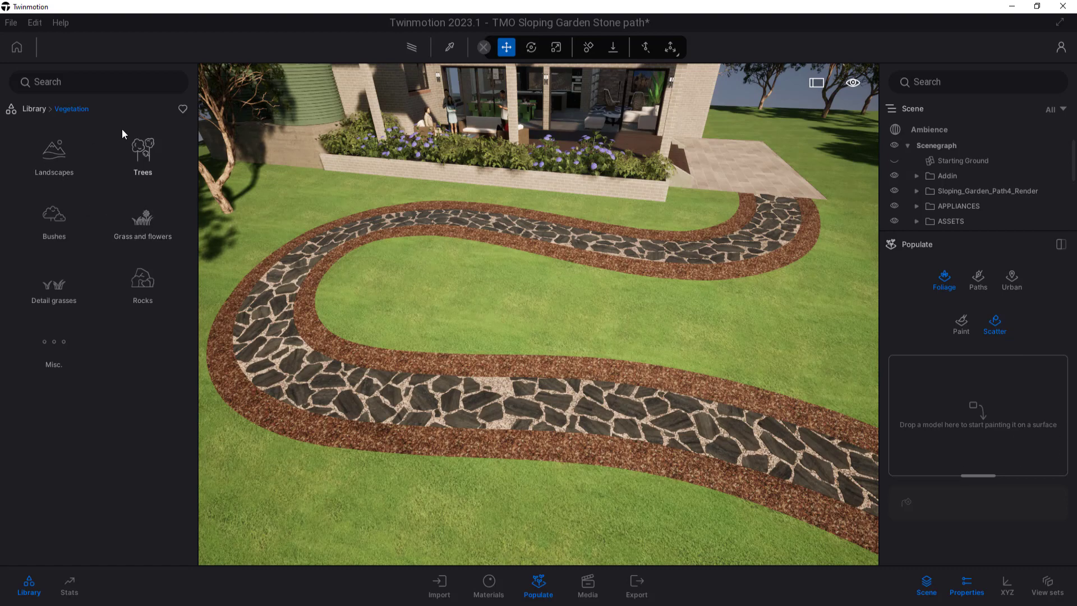
left_click(140, 224)
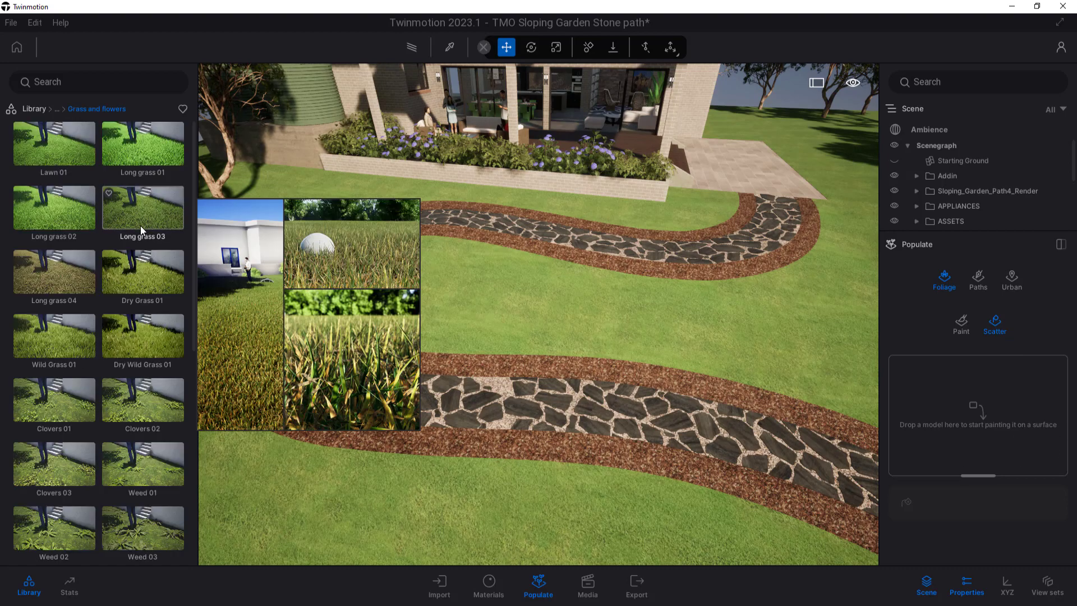
mouse_move(143, 160)
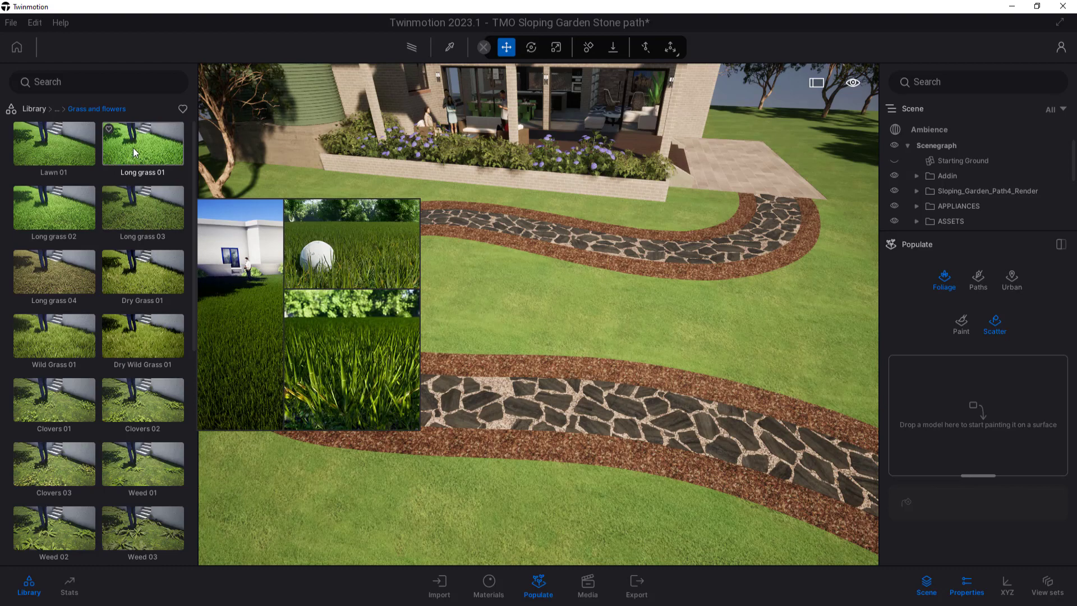
left_click_drag(136, 147, 975, 411)
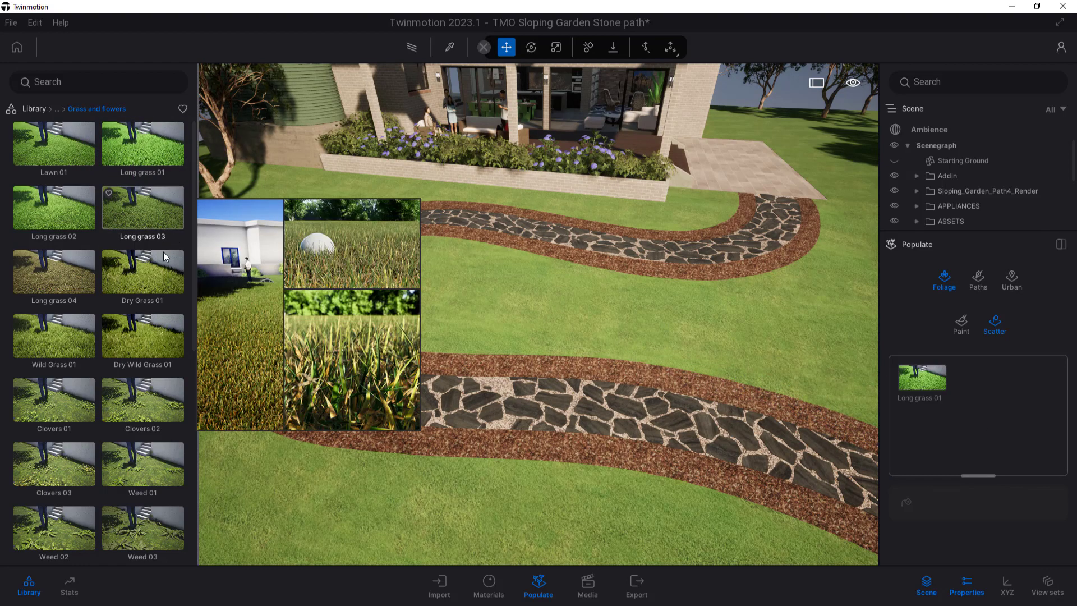
Add Dry Grass 01 beside the first grass in the scatter palette and activate scattering
left_click(141, 278)
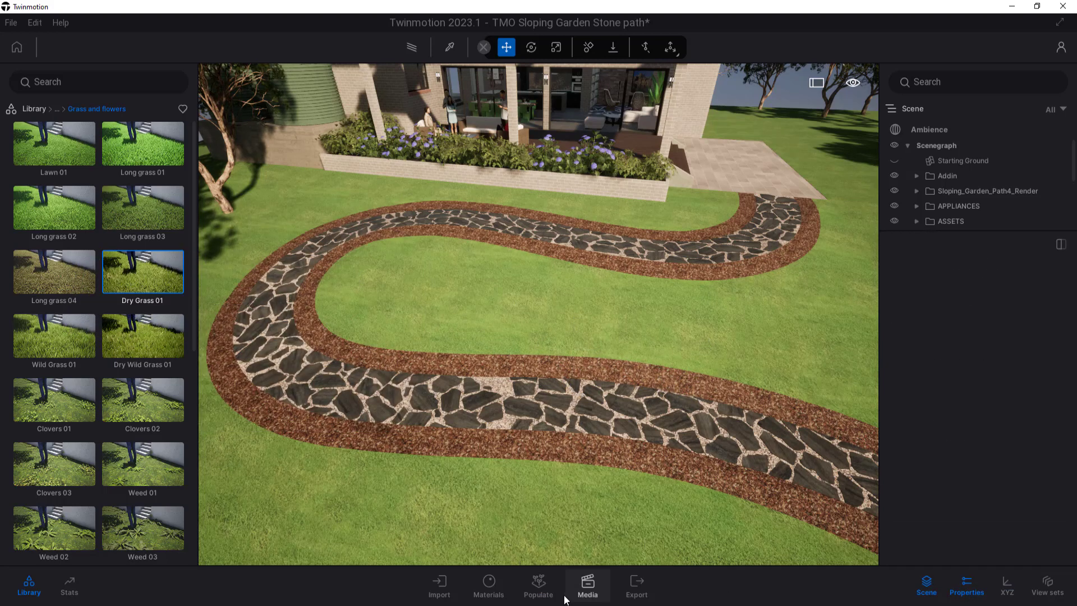
left_click(539, 586)
mouse_move(143, 289)
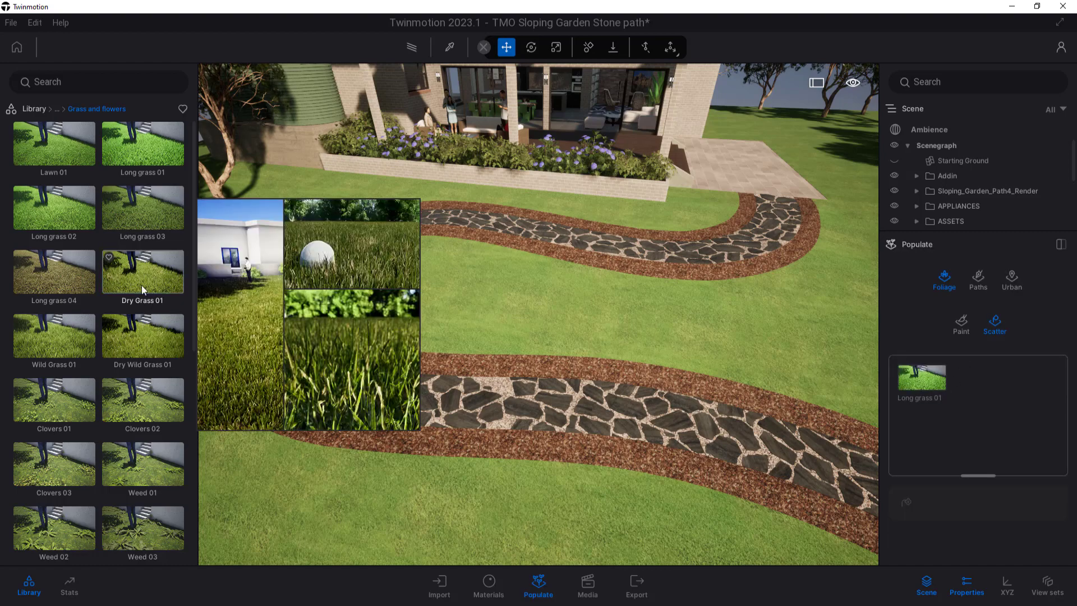
left_click_drag(142, 289, 1021, 400)
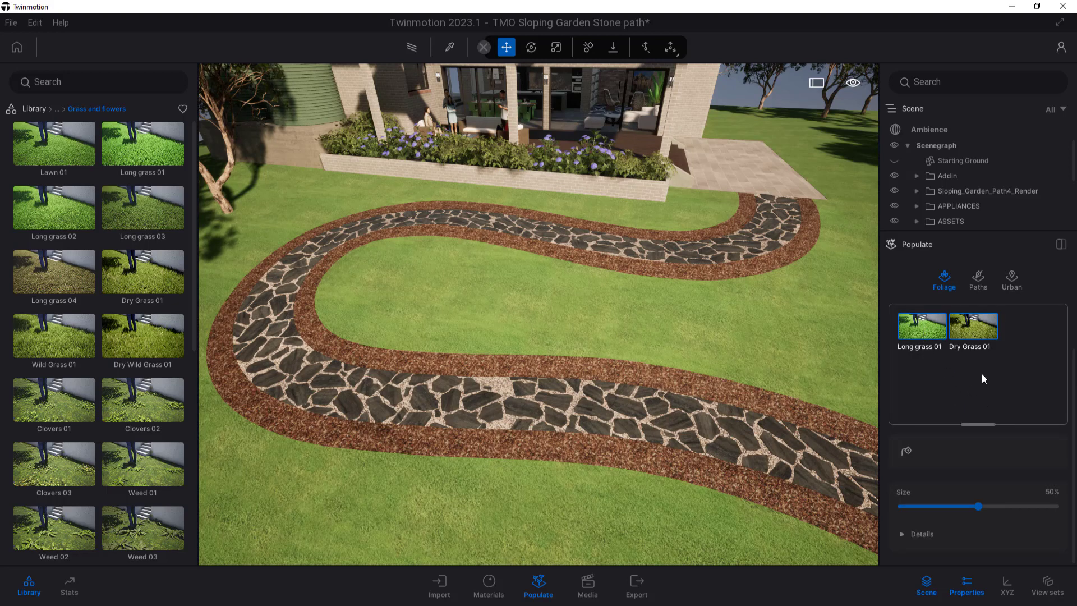
left_click(907, 450)
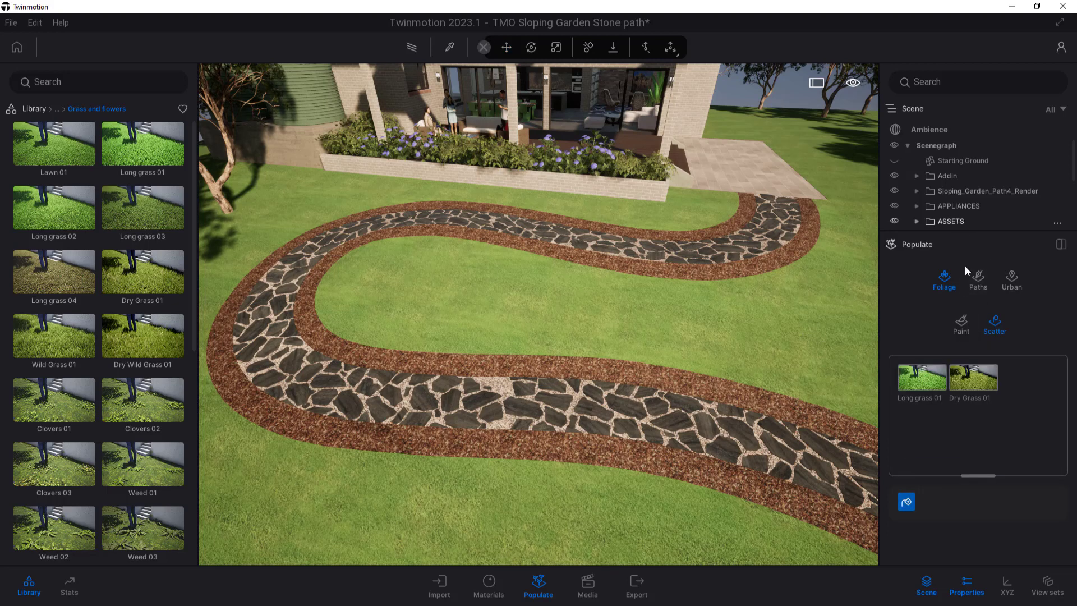
Make the PLANTS SCATTER folder the active container in the scene graph
left_click(967, 585)
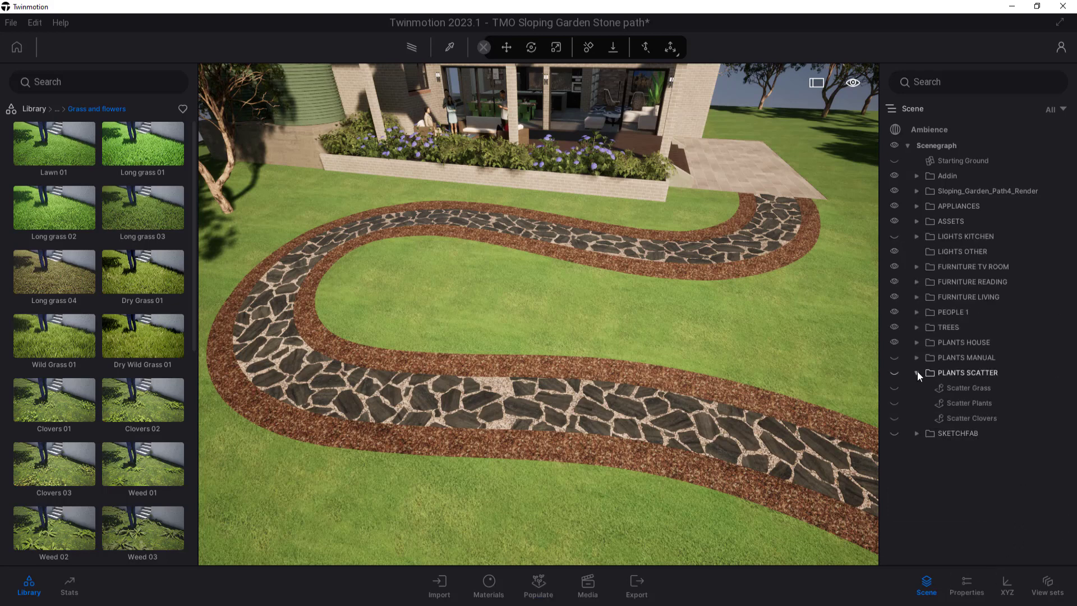
left_click(957, 371)
right_click(958, 371)
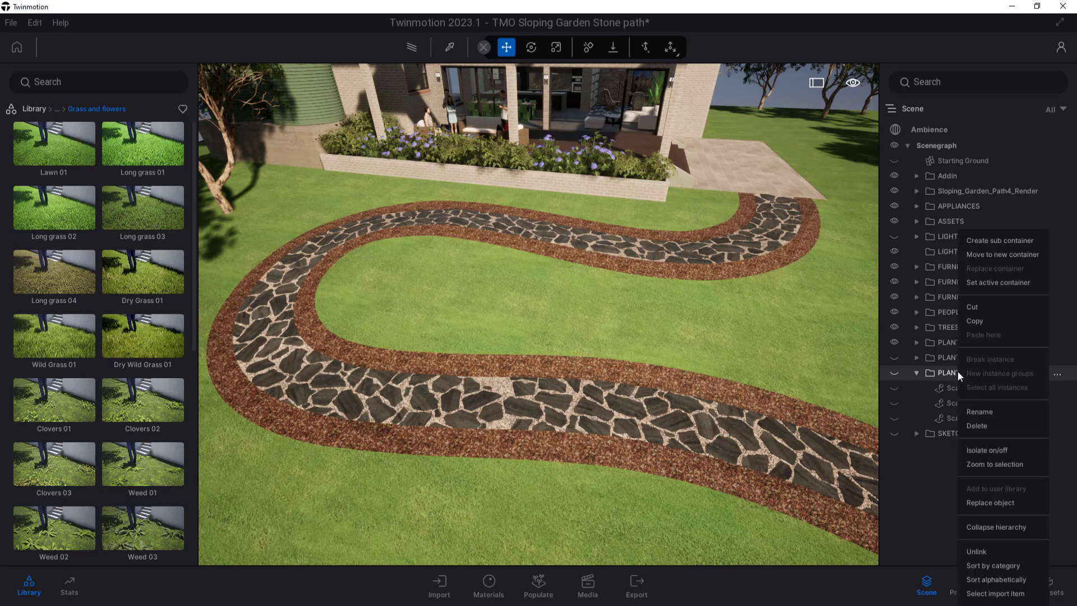
left_click(981, 284)
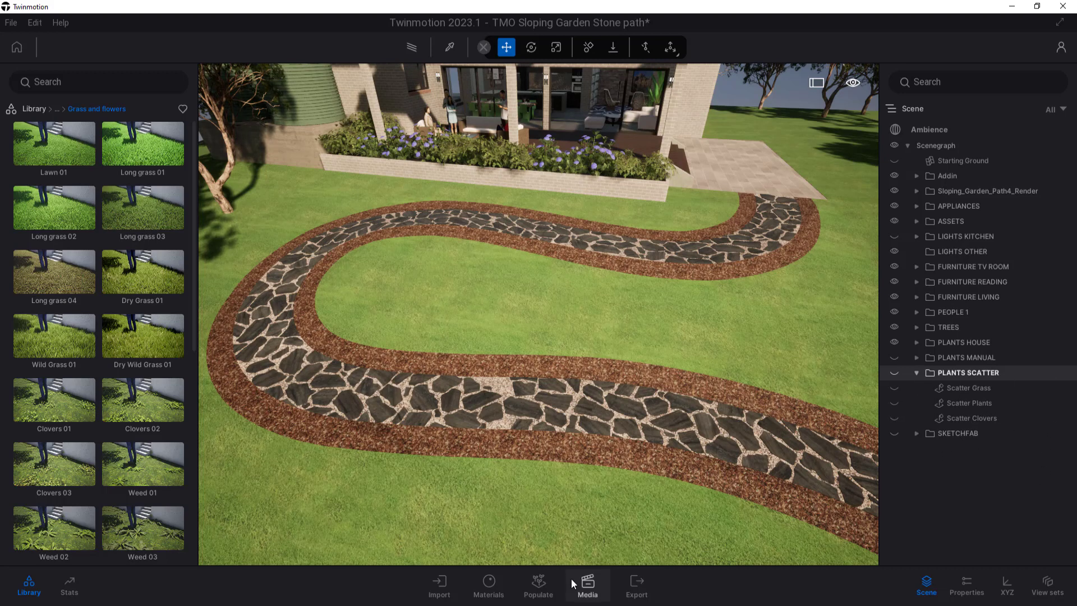
Scatter Long grass 01 and Dry Grass 01 over the lawn around the path, and hide the new scatter layer
left_click(534, 588)
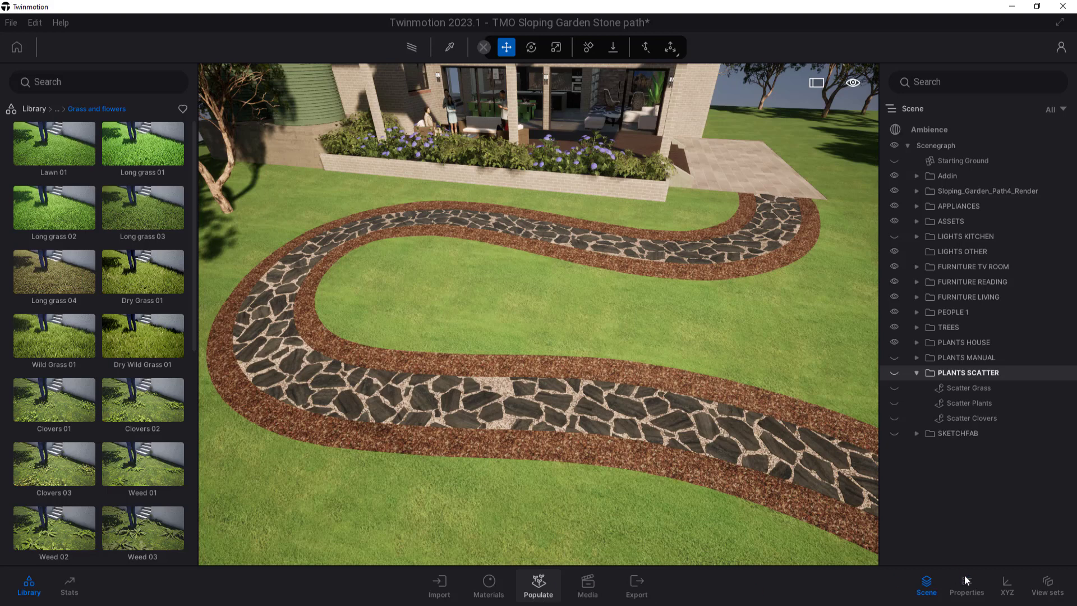
left_click(967, 592)
left_click(967, 591)
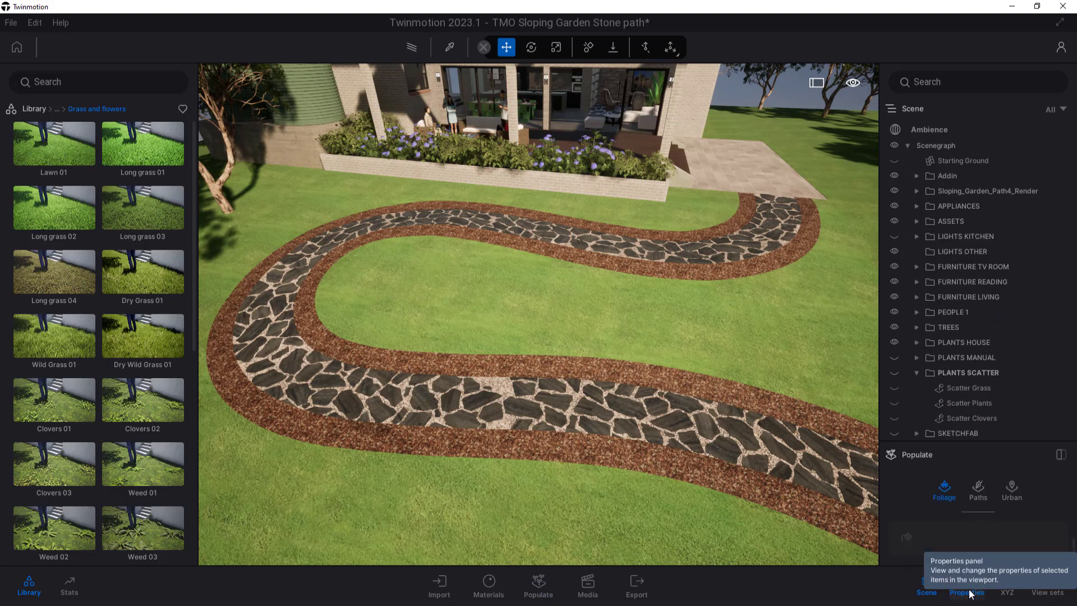
left_click(979, 387)
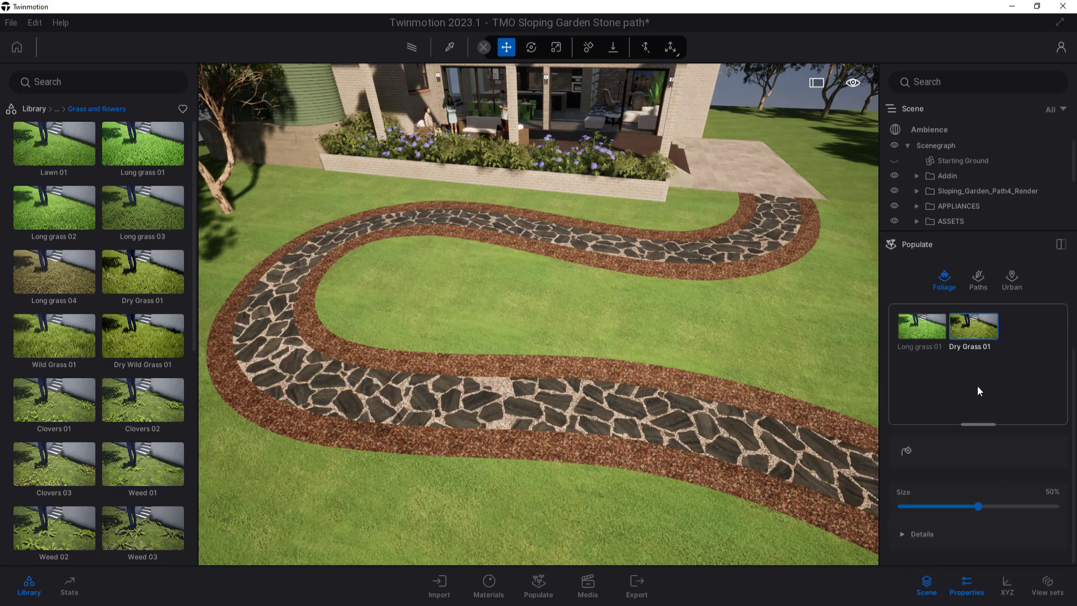
left_click(907, 450)
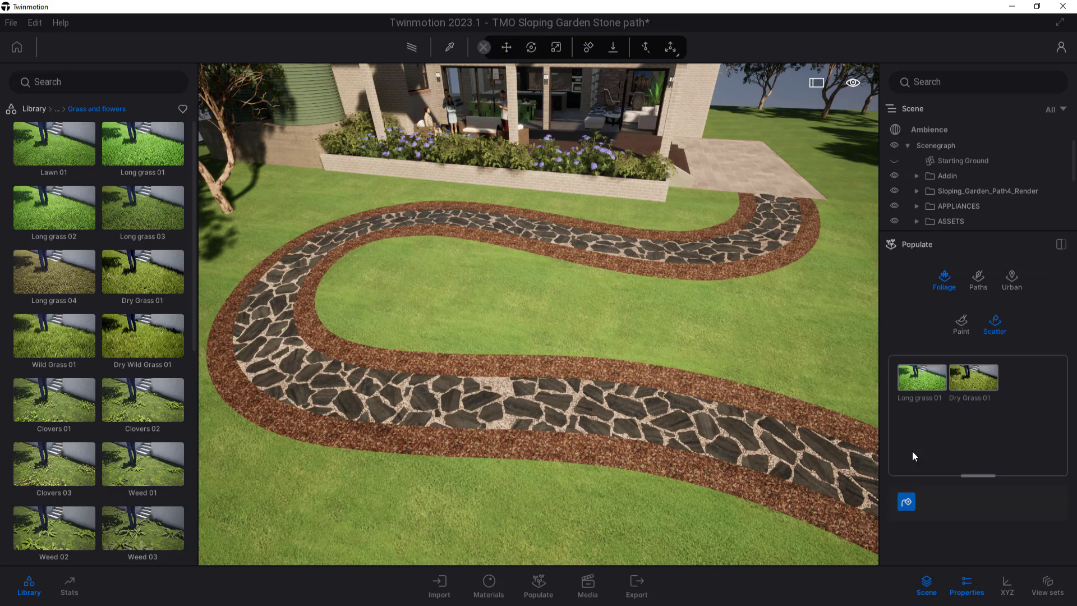
left_click(777, 321)
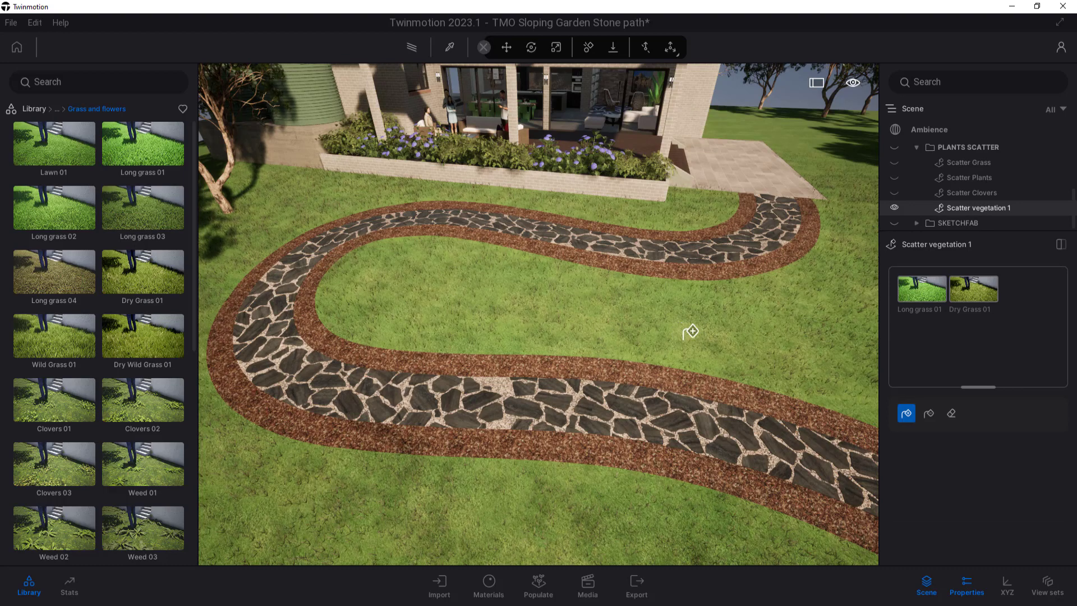
left_click(974, 582)
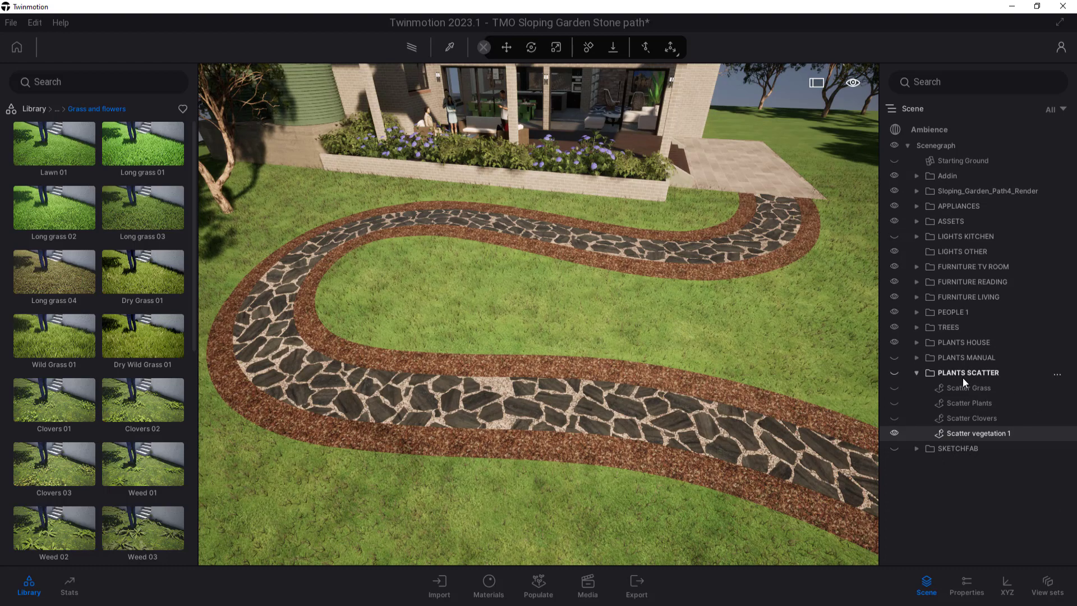
left_click(894, 432)
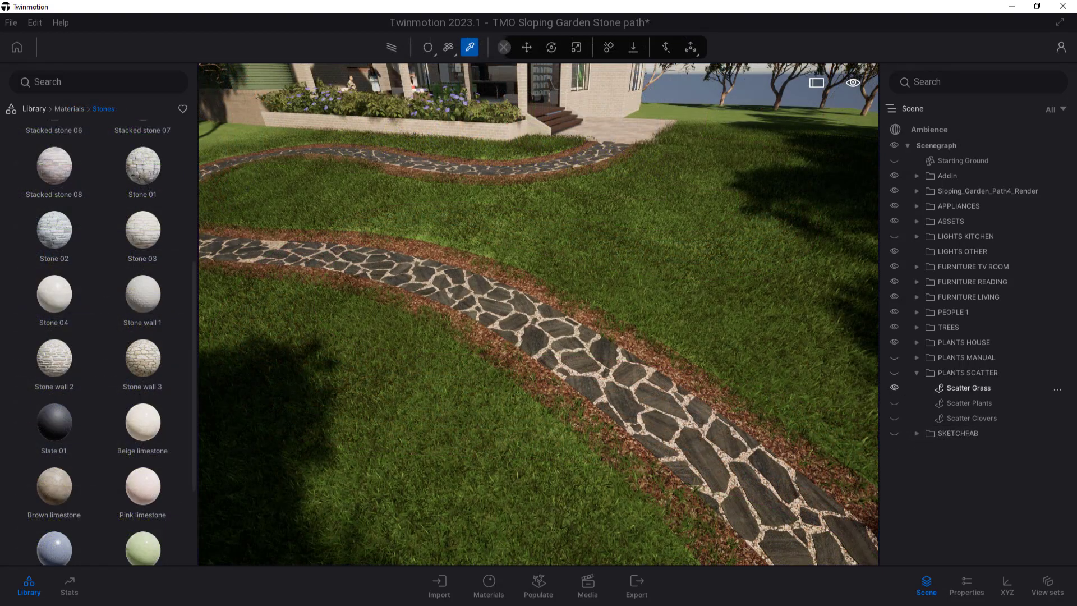
Review the grass models used by the Scatter Grass layer against the Grass and flowers library, and deselect the layer
left_click(971, 387)
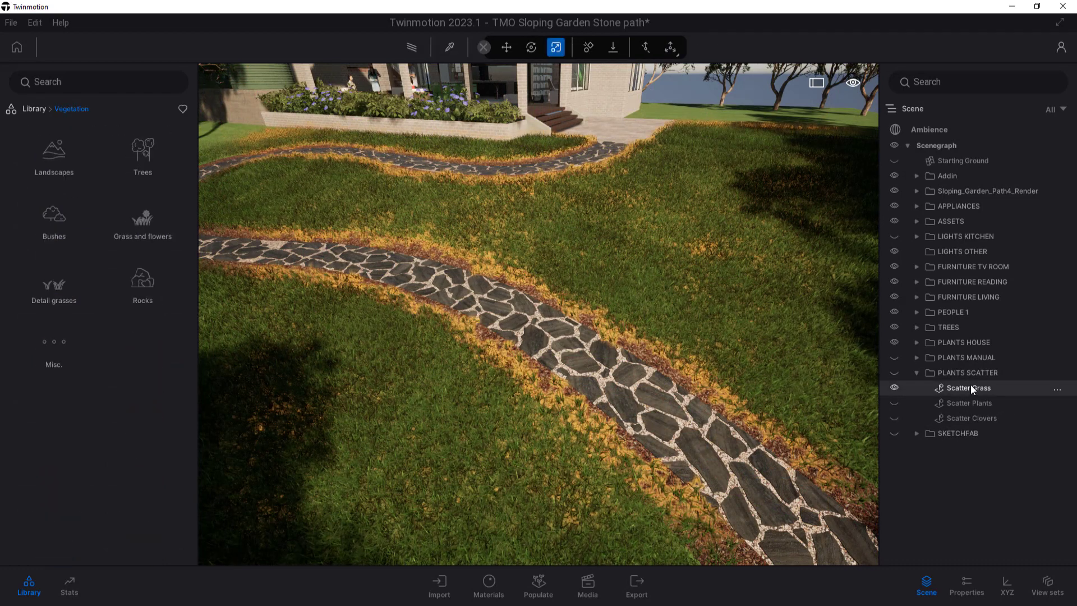
left_click(967, 585)
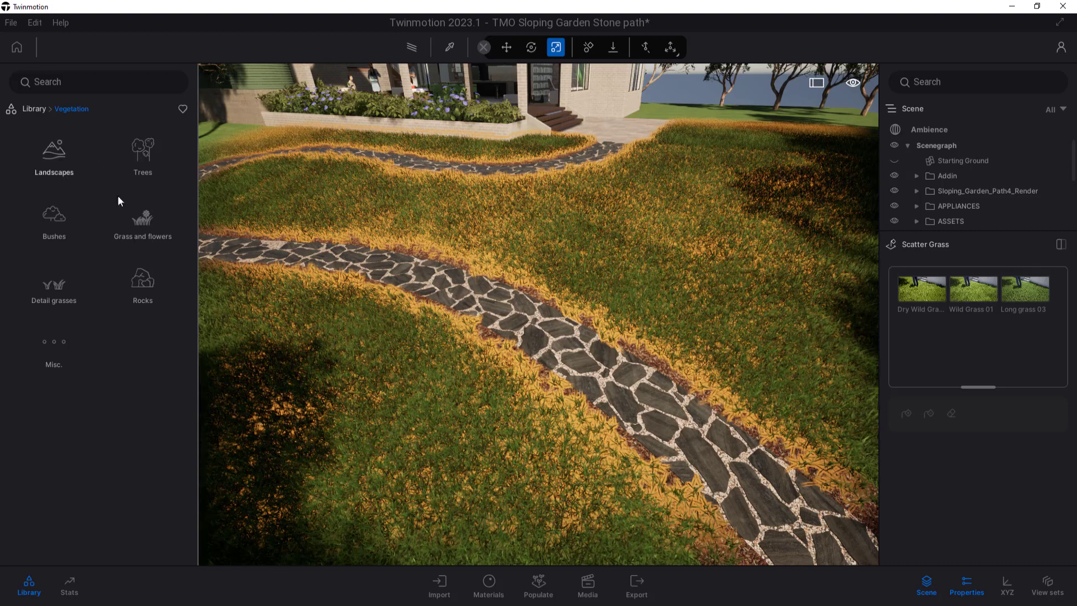
left_click(141, 223)
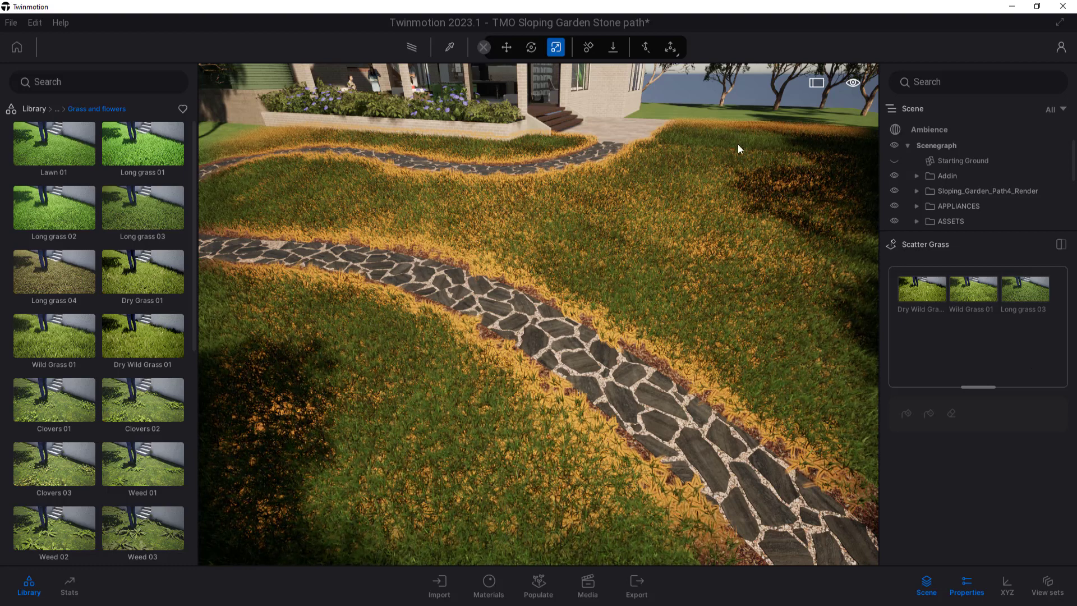
left_click(693, 89)
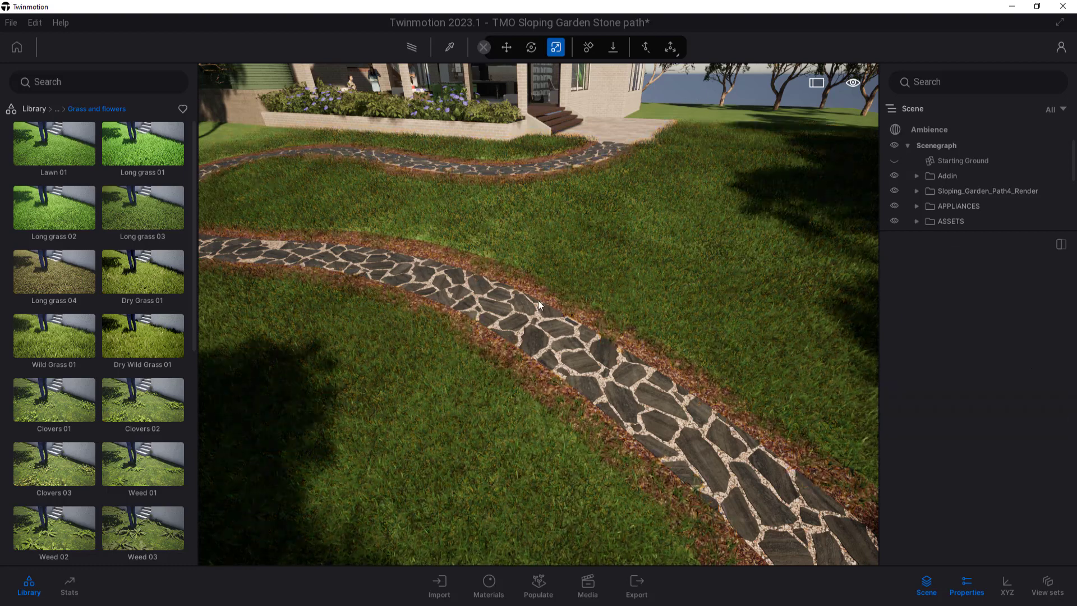
Examine up close how the scattered grass meets the bark edging of the stone path, and return to the wider view
scroll(537, 294, "up", 5)
scroll(605, 302, "up", 5)
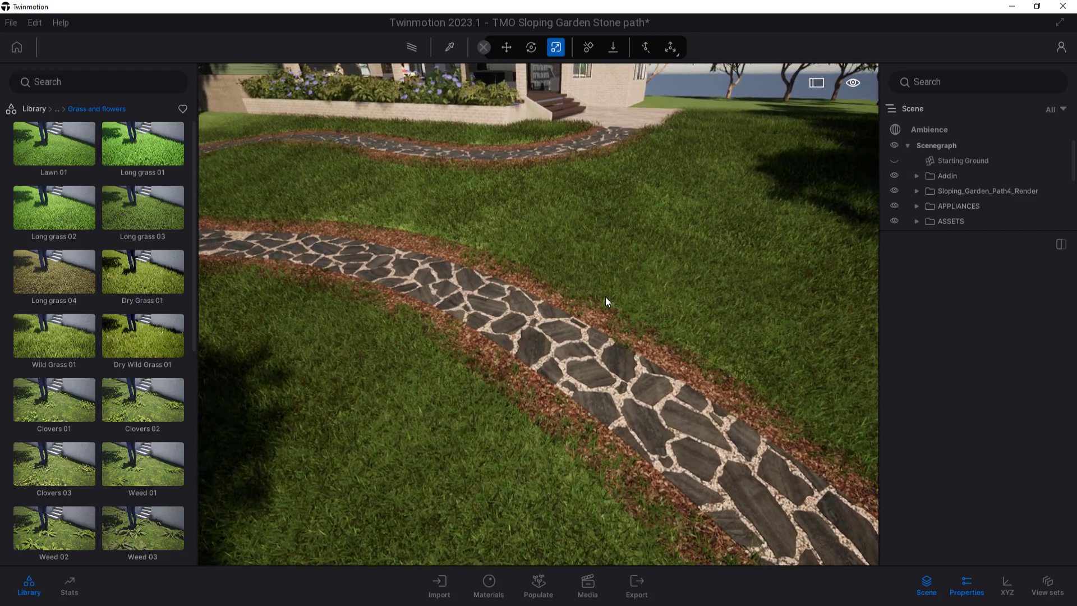
scroll(666, 339, "up", 5)
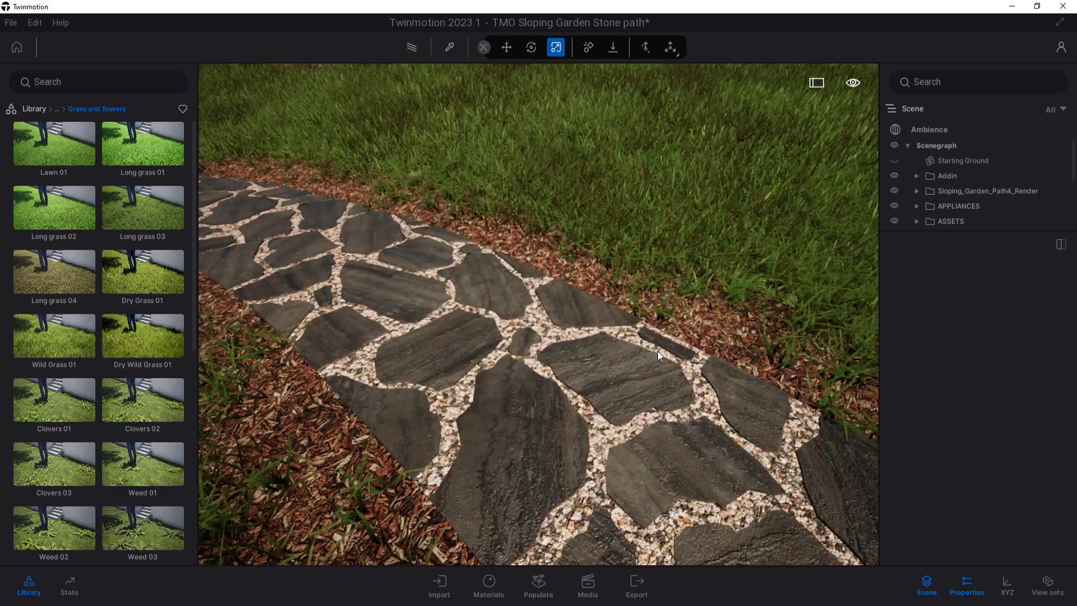
middle_click_drag(658, 351, 485, 414)
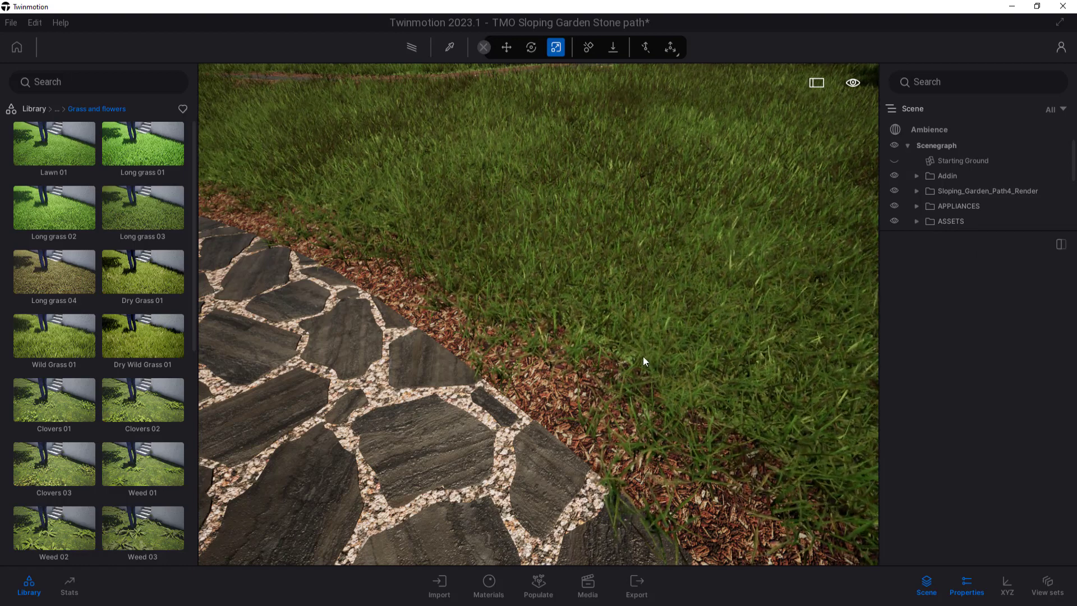
scroll(636, 339, "down", 5)
scroll(651, 396, "down", 5)
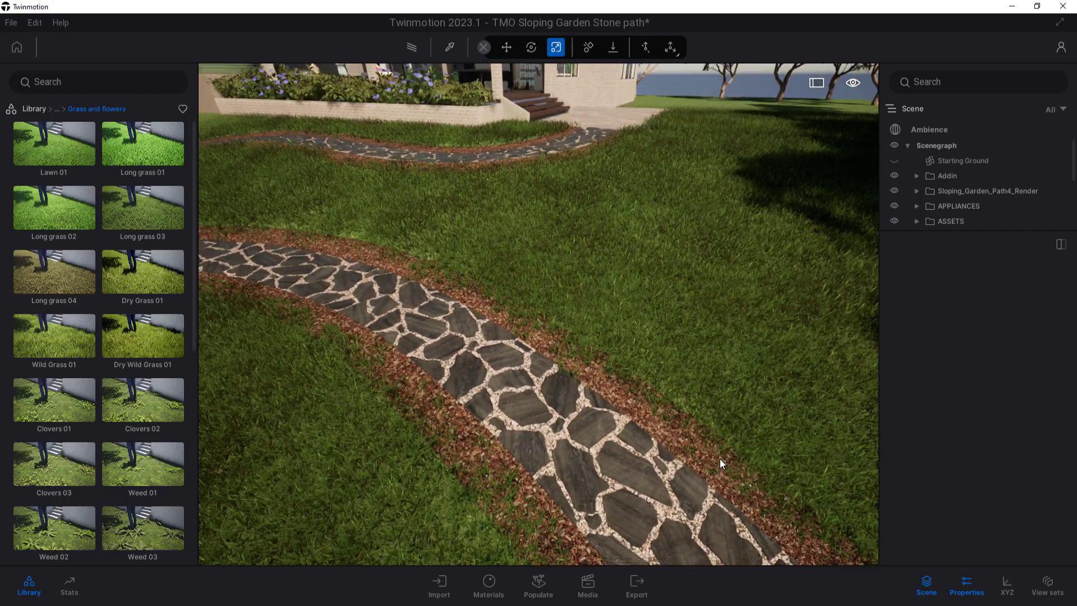
scroll(722, 463, "down", 5)
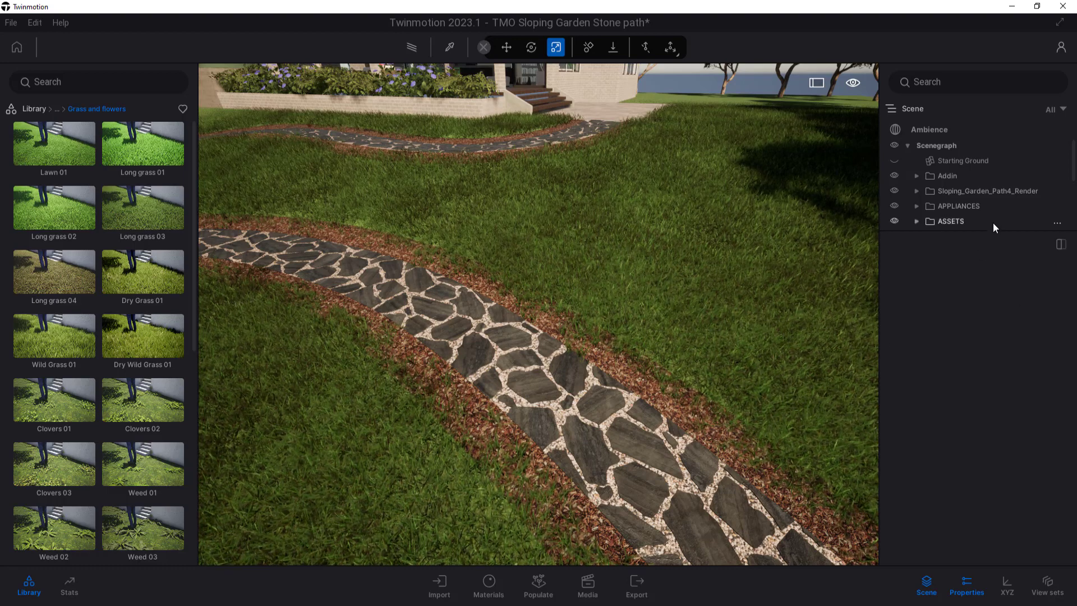
Examine the detail settings of Wild Grass 01 in the Scatter Grass layer, including growth type, tint and dryness
left_click(965, 584)
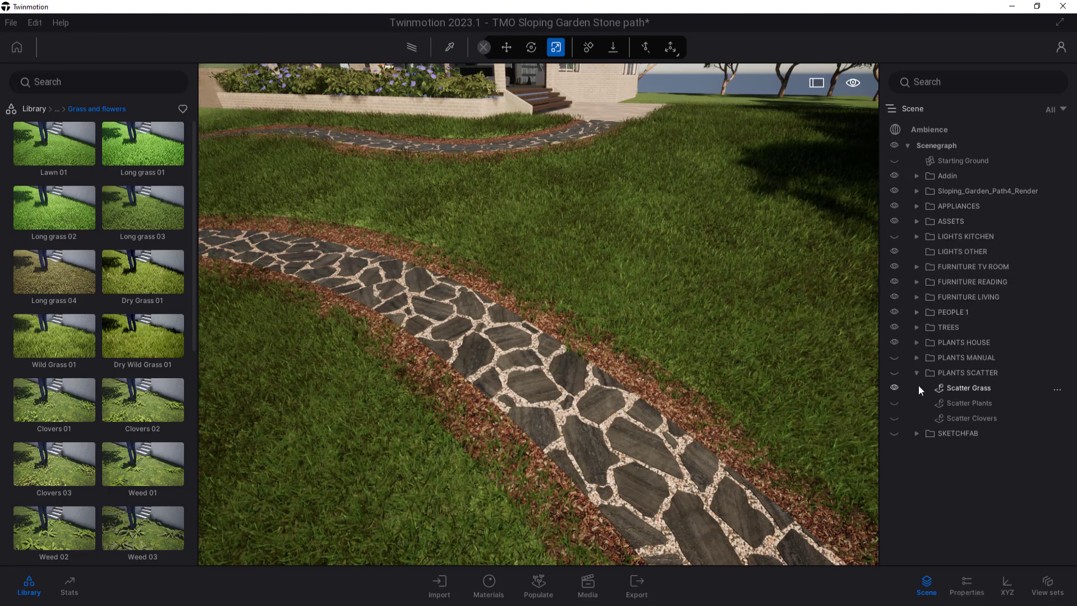
left_click(956, 388)
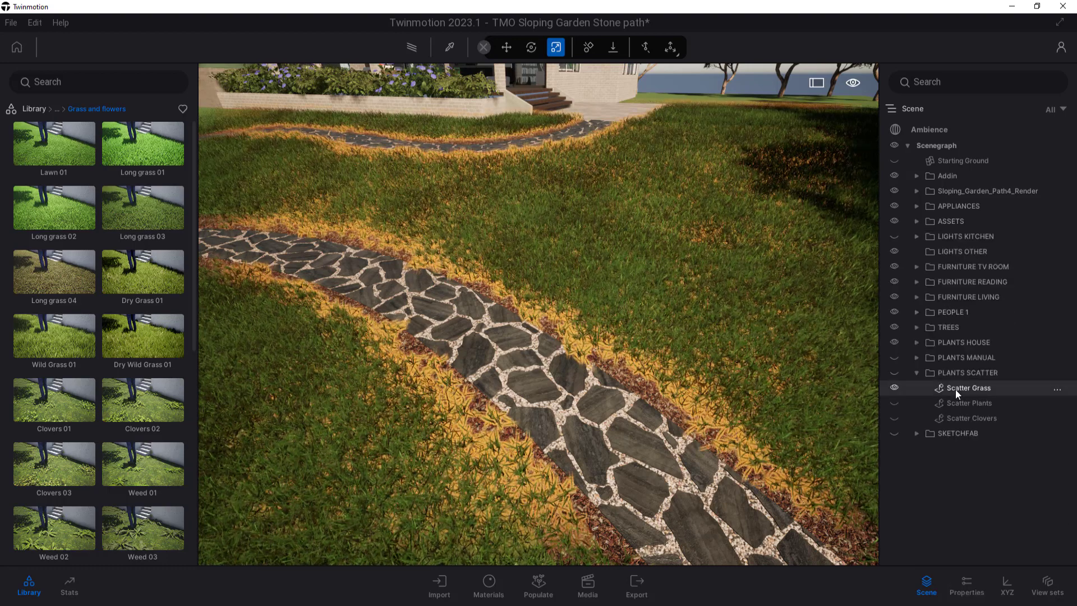
left_click(965, 583)
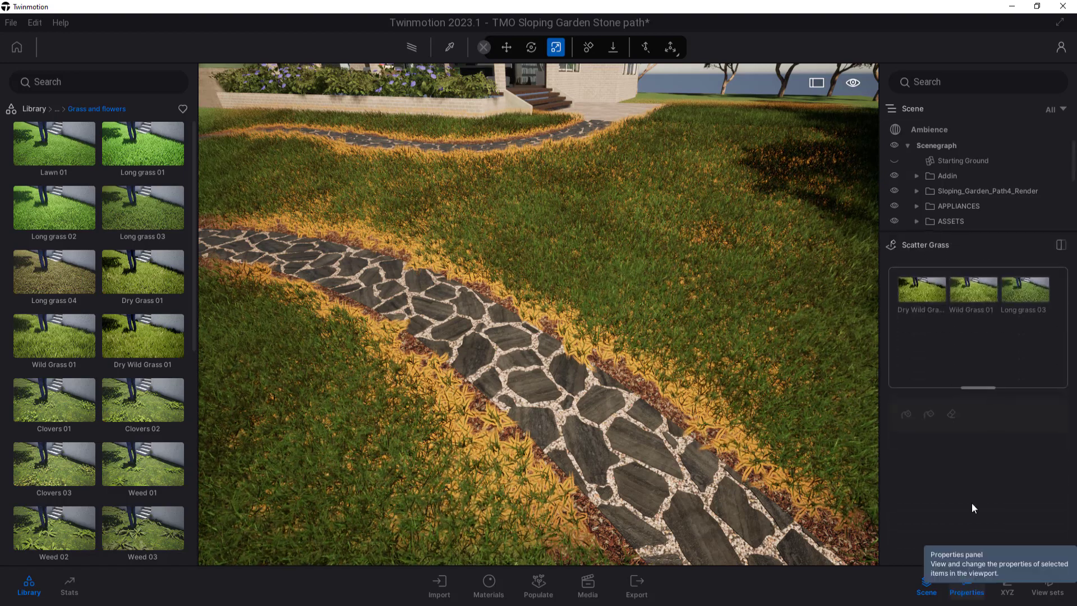
left_click(966, 288)
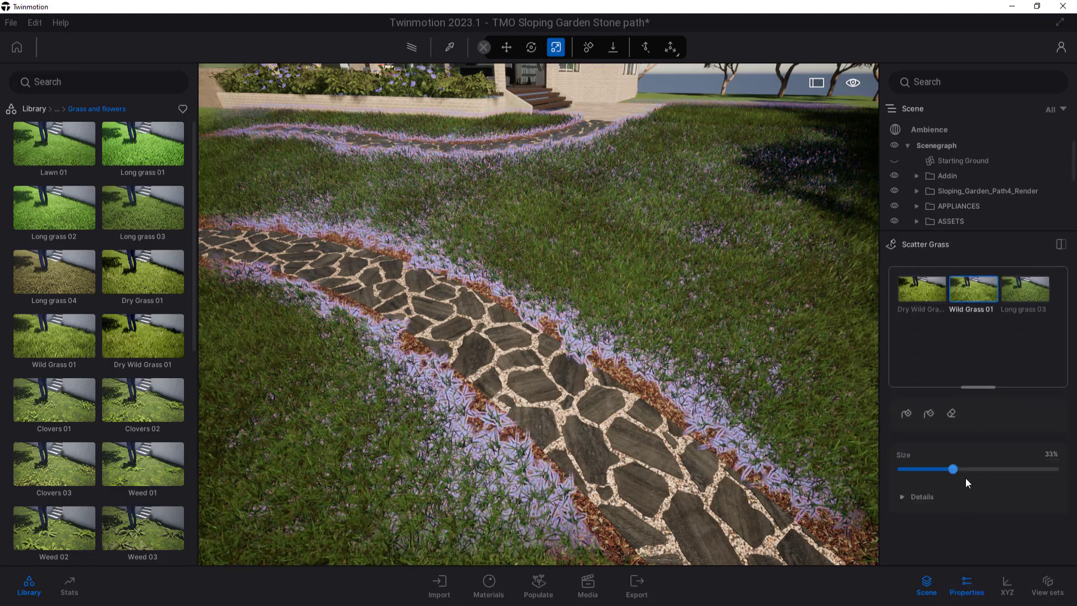
left_click(902, 497)
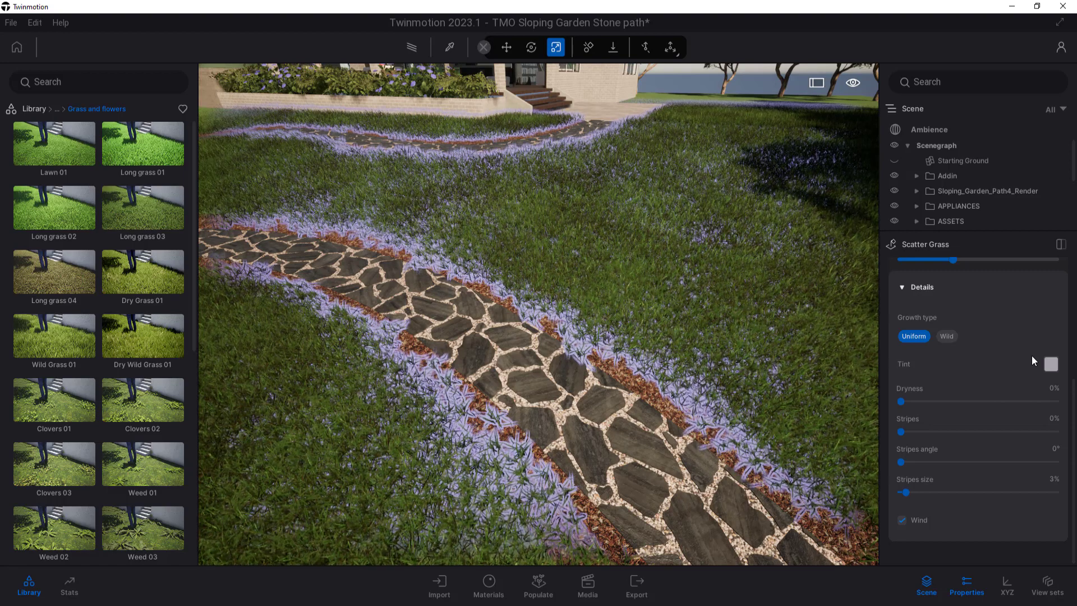
left_click(967, 587)
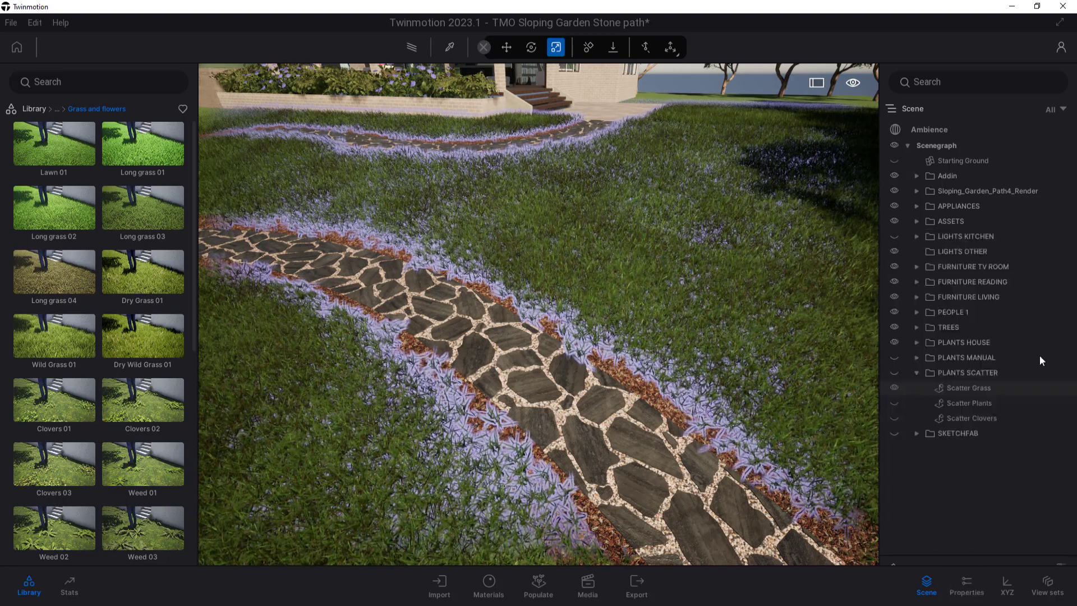
Hide the Scatter Grass layer, show Scatter Plants, and review the plant models that layer uses
left_click(895, 388)
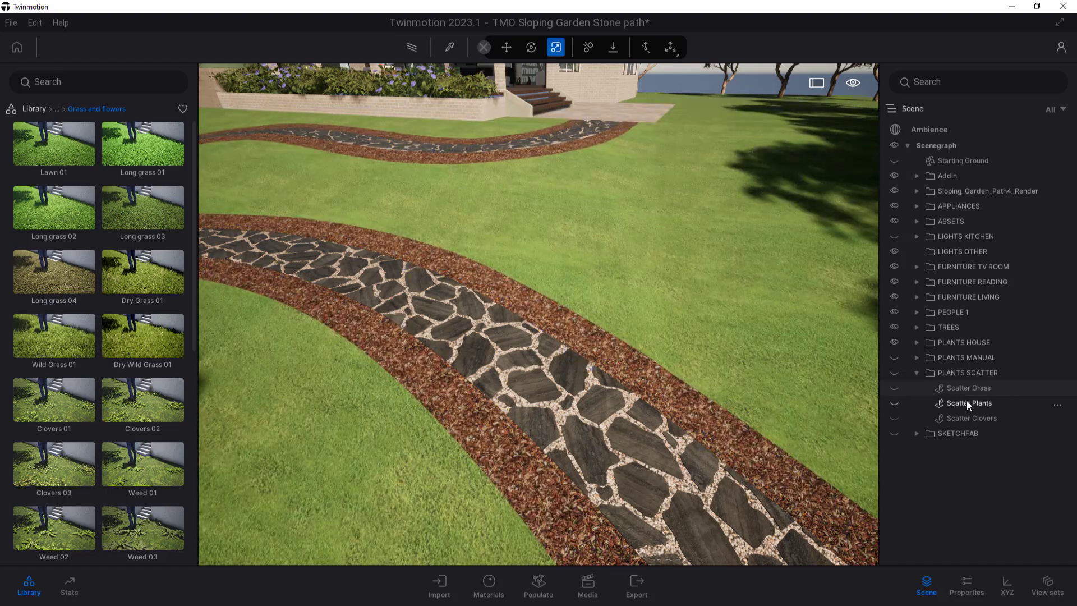
left_click(894, 403)
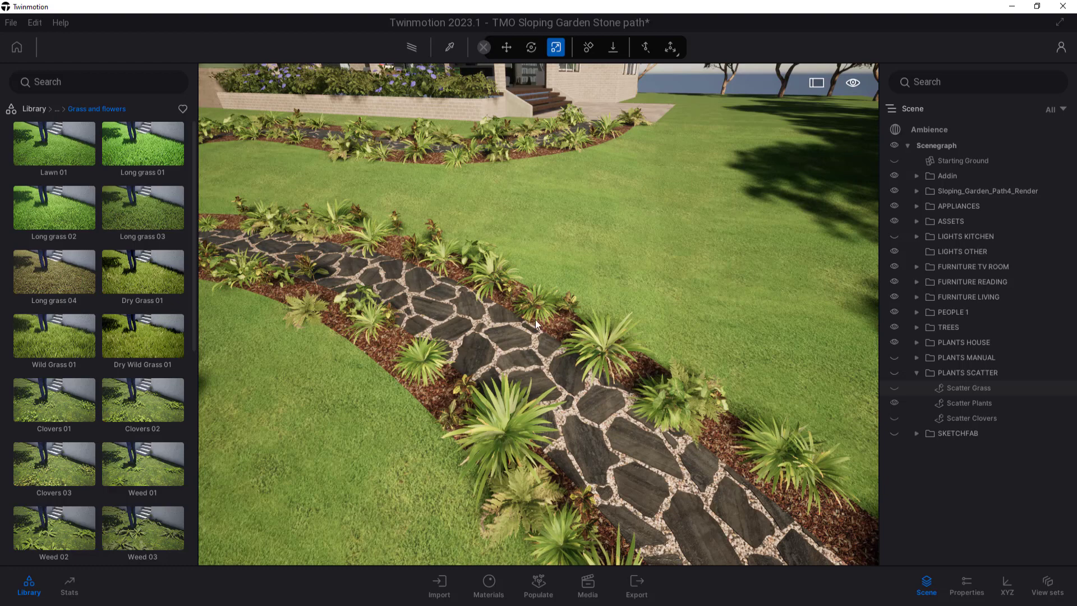
left_click(964, 405)
left_click(966, 587)
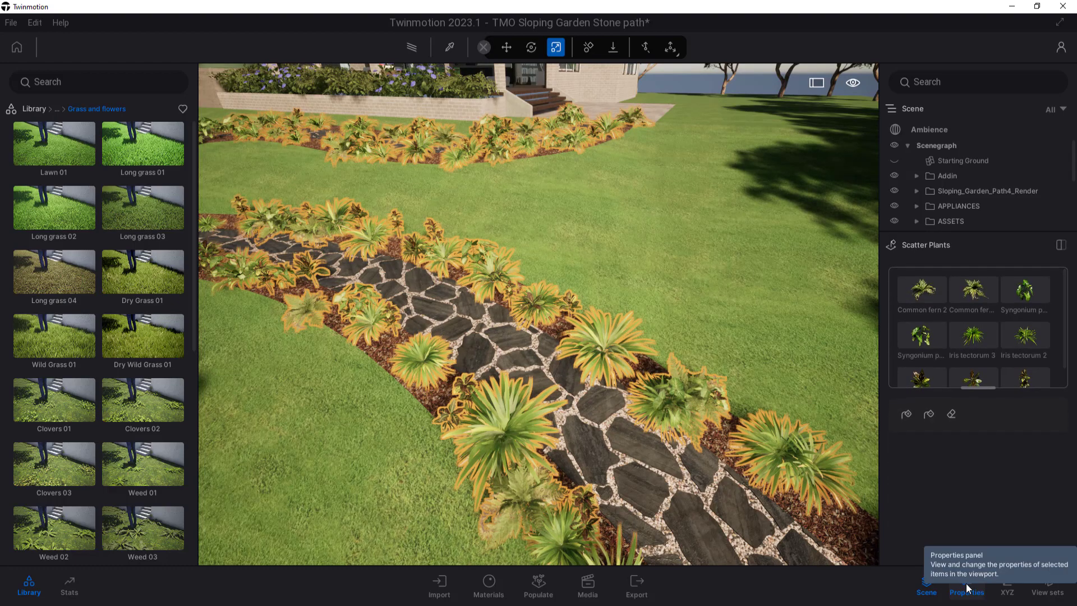
left_click_drag(1065, 352, 1066, 374)
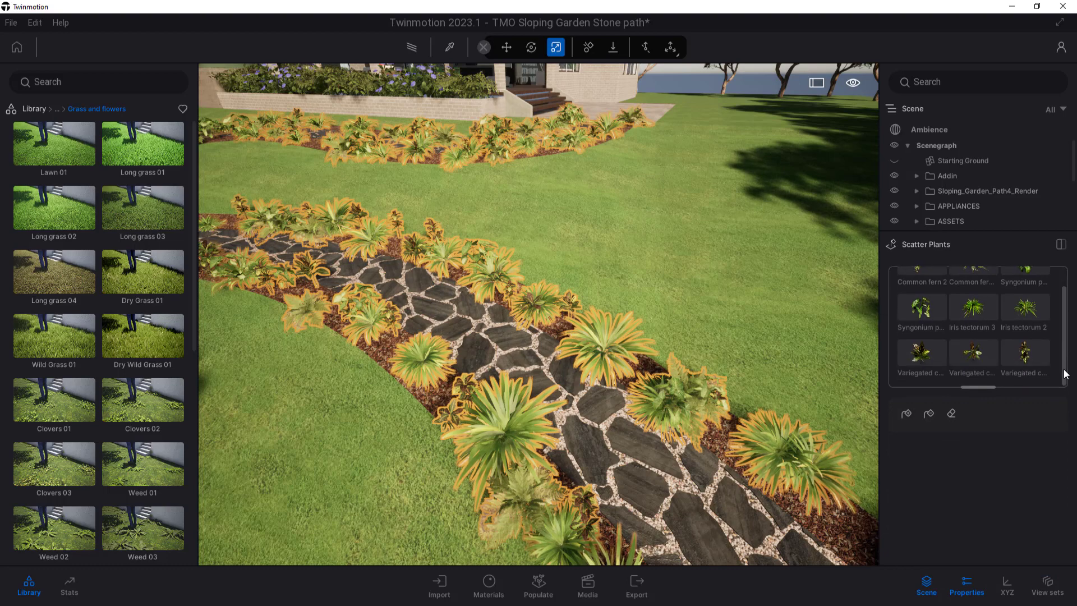
Set the Scatter Plants eraser to a 0.4 m diameter and restrict it to the three variegated plant models
left_click(951, 414)
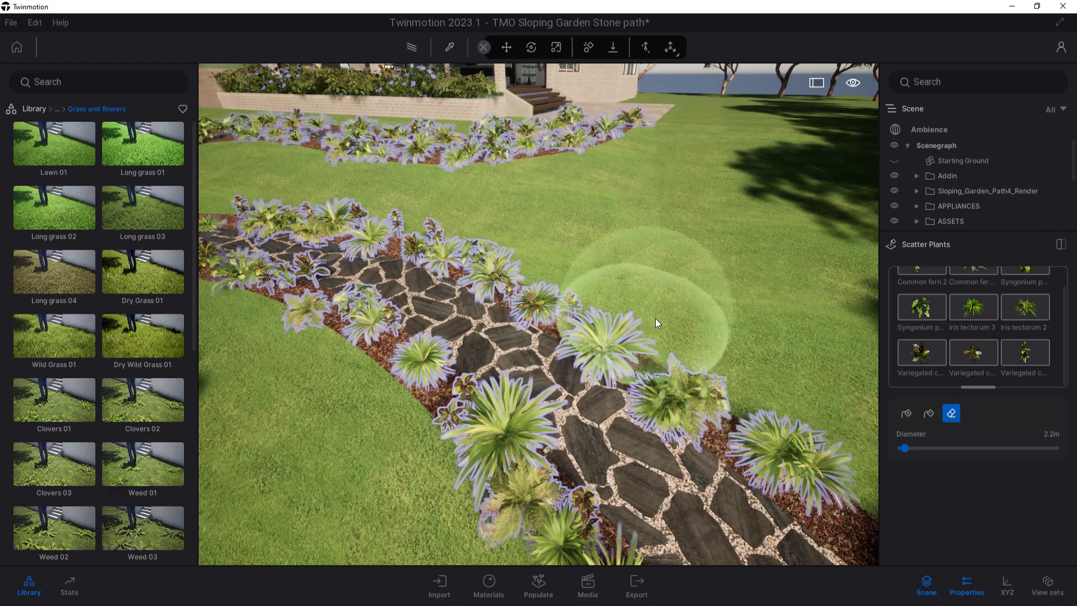
left_click_drag(904, 448, 901, 447)
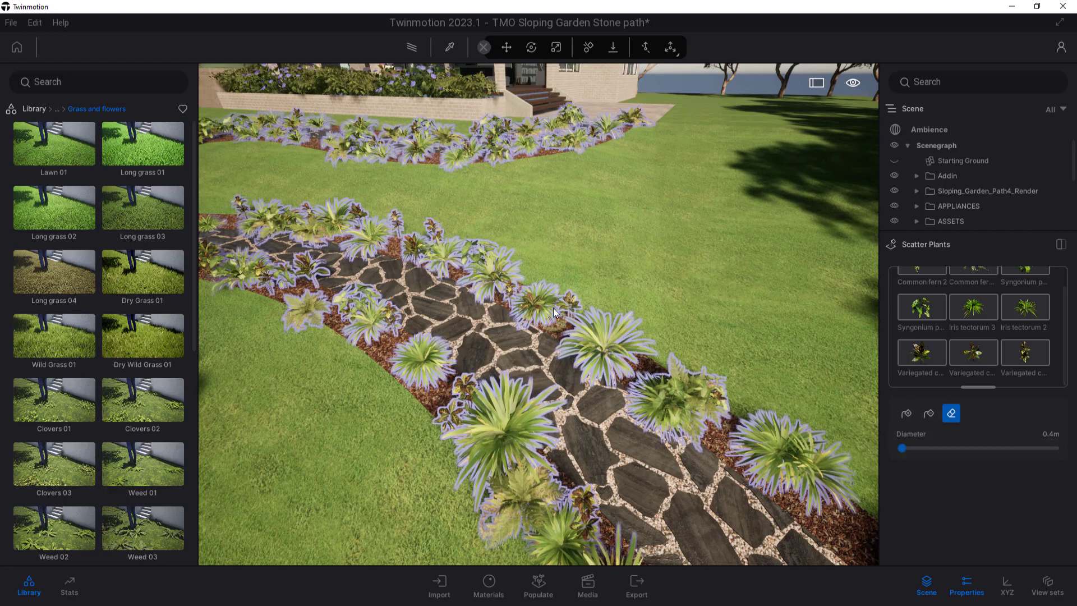
left_click(982, 355)
left_click(1026, 354, "ctrl")
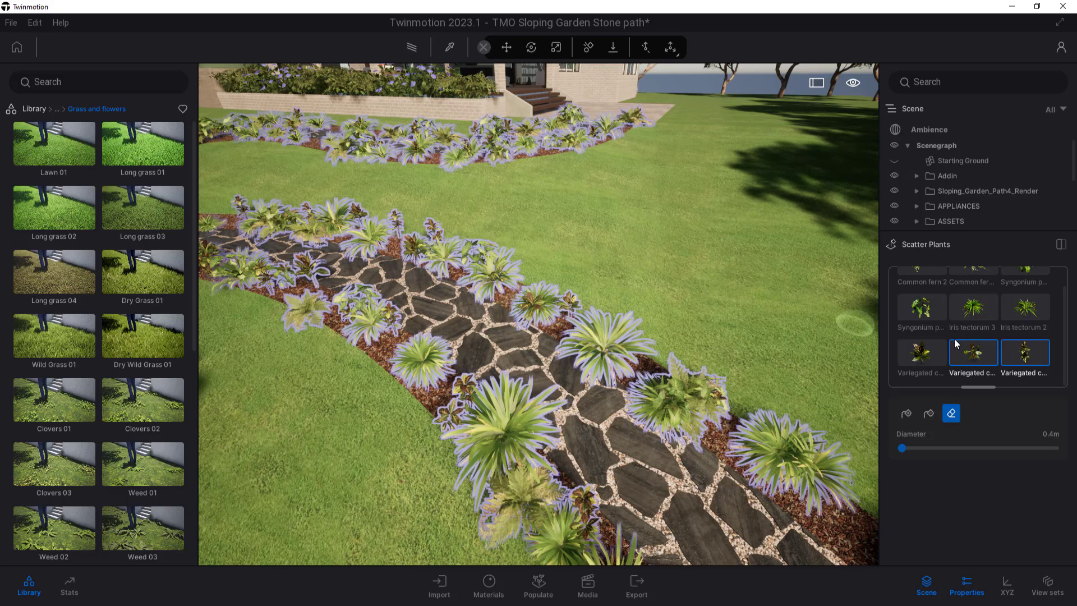
left_click(921, 355, "ctrl")
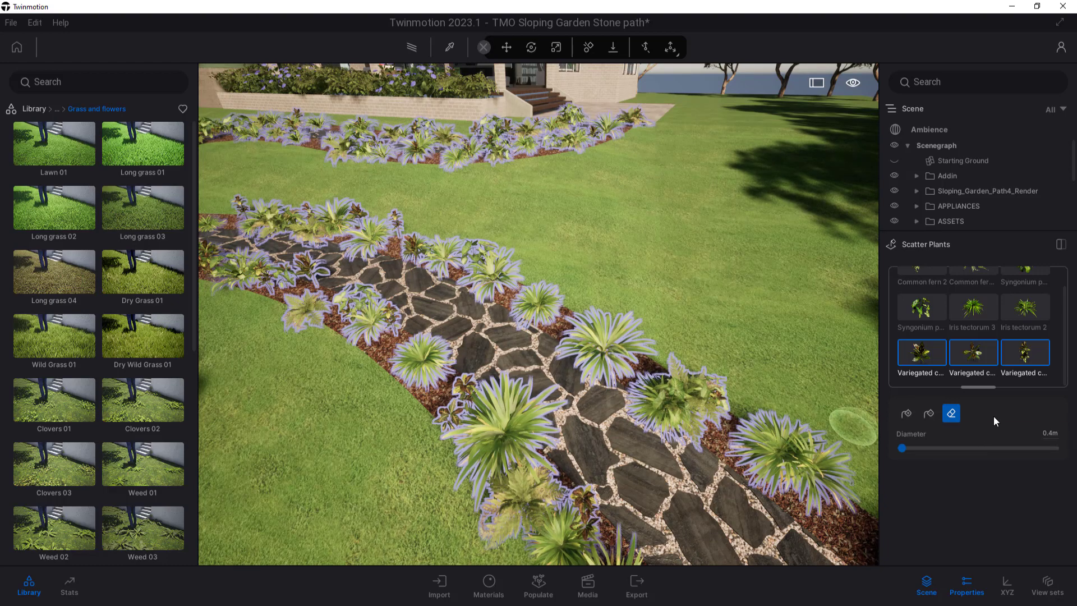
scroll(1025, 315, "up", 1)
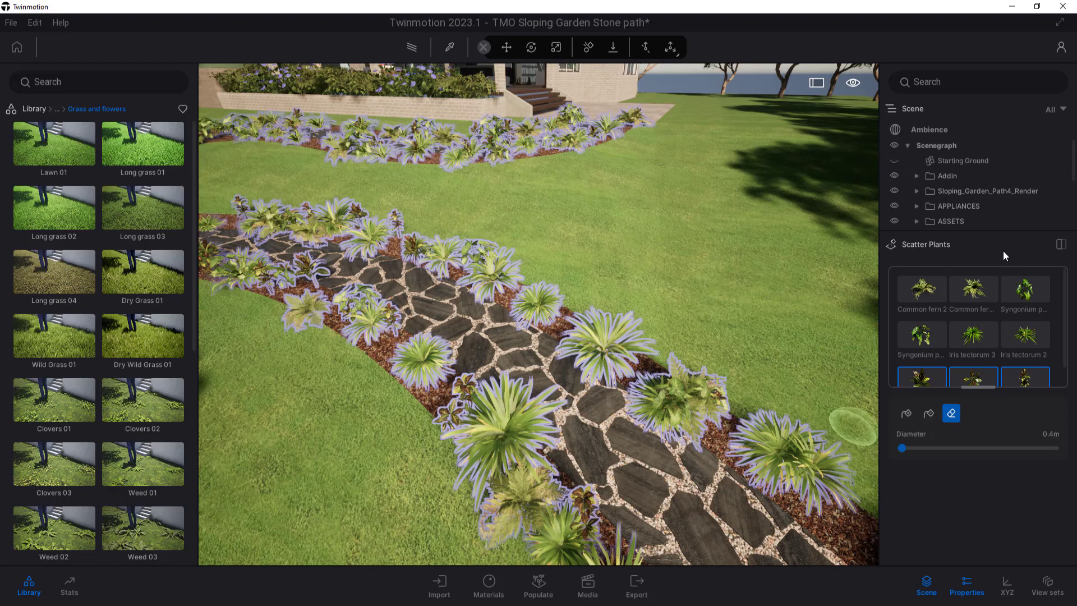
left_click(965, 585)
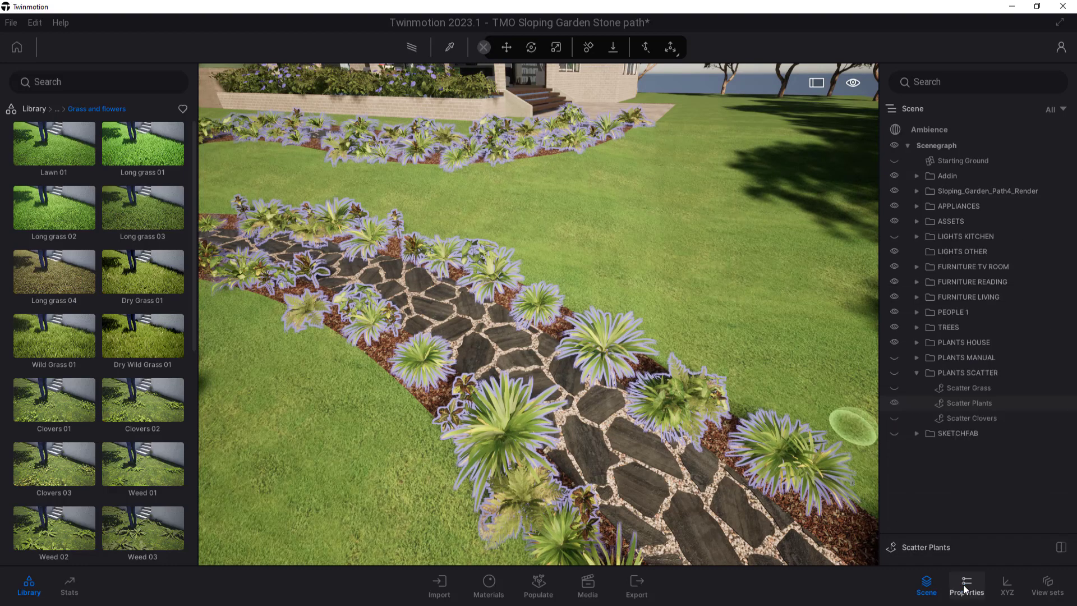
Hide the Scatter Plants layer, show Scatter Clovers and Scatter Grass together, and inspect the clovers over the path
left_click(895, 403)
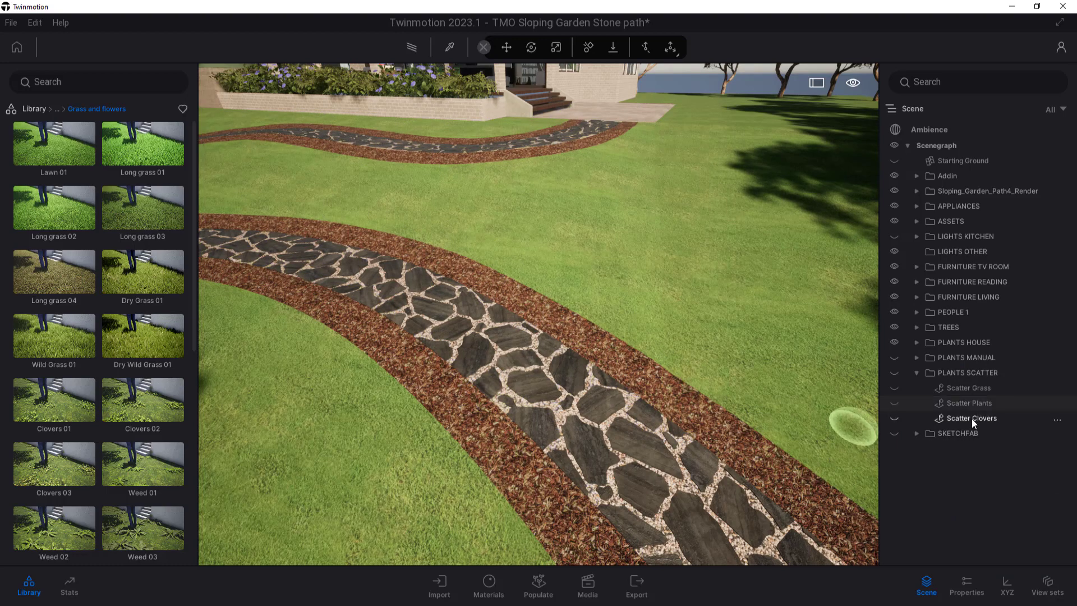
left_click(895, 418)
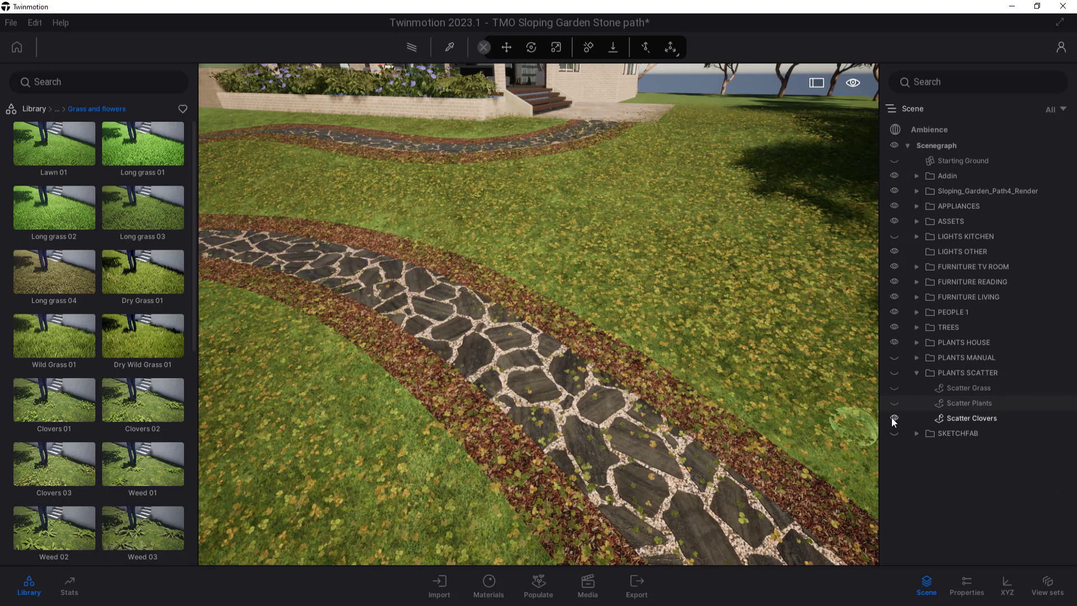
left_click(895, 388)
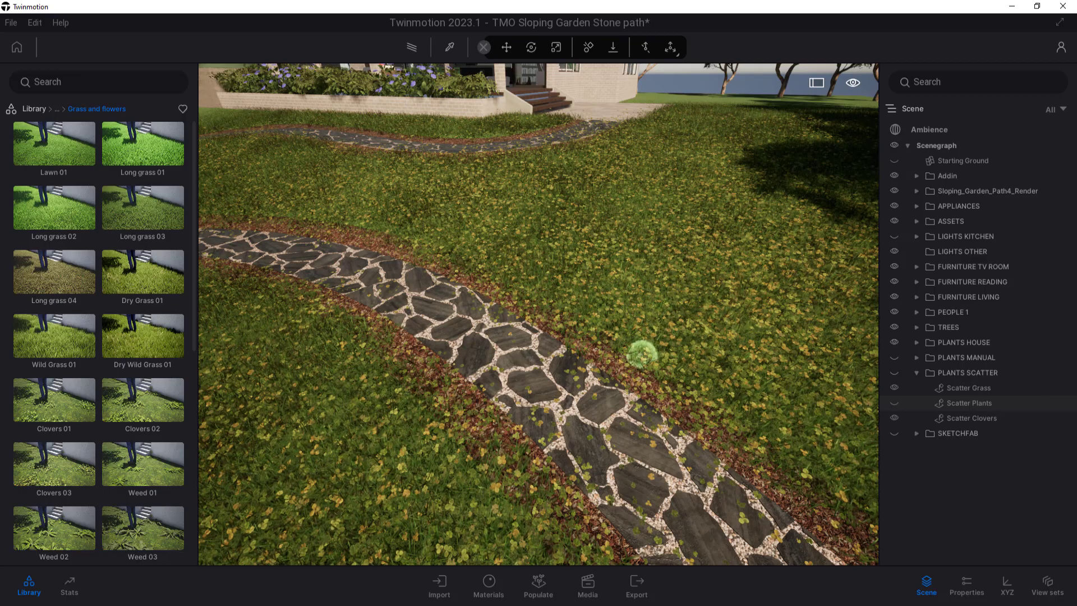
middle_click_drag(642, 355, 675, 410, "shift")
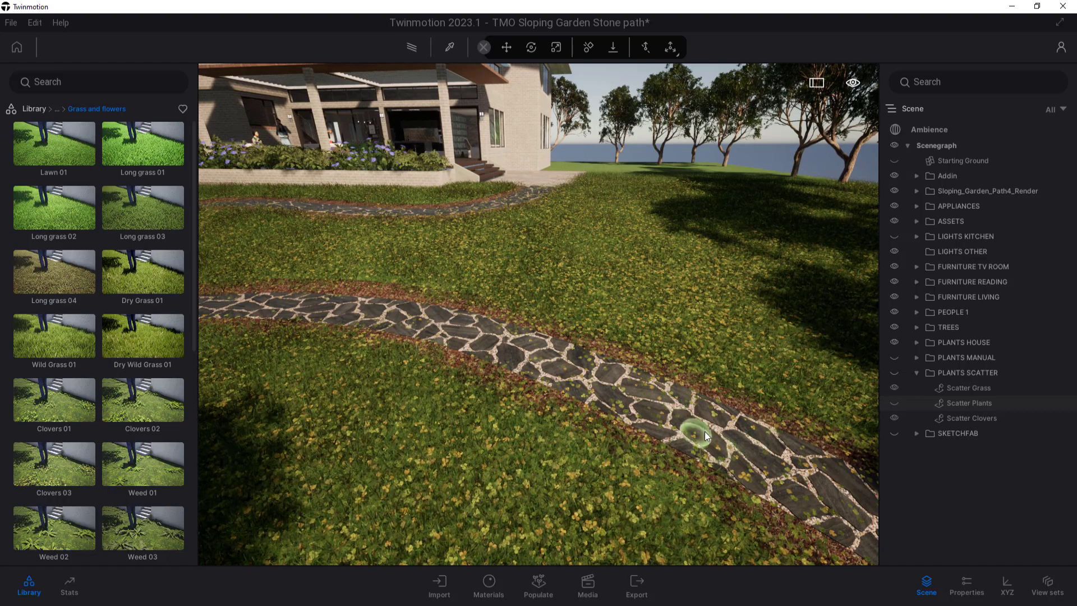
middle_click_drag(563, 366, 578, 377, "shift")
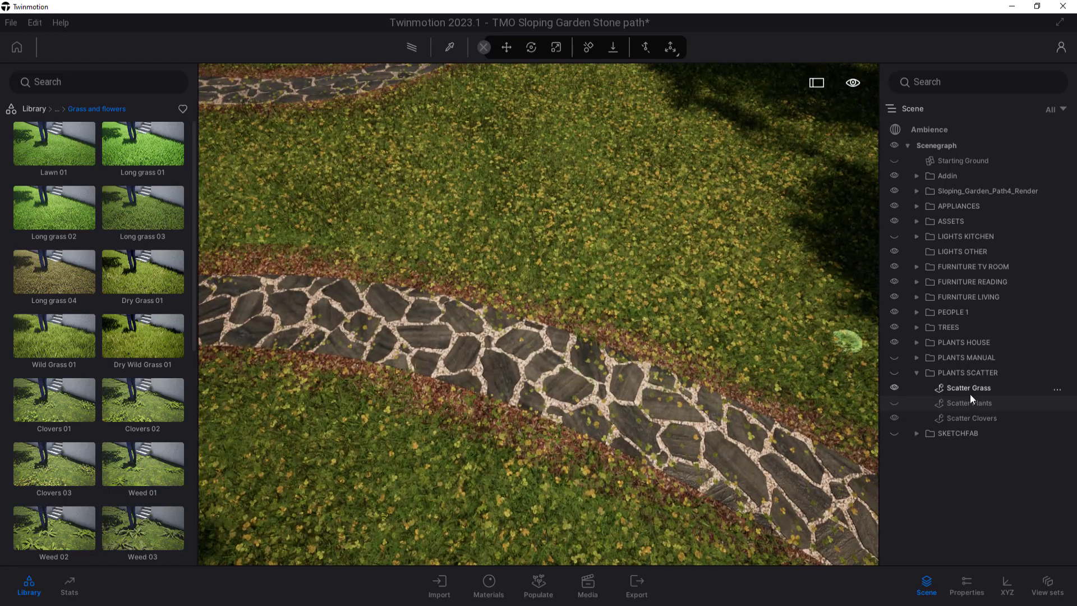
Set the Scatter Clovers eraser to a 3.3 m diameter and target both Clovers 02 and Clovers 03
left_click(964, 419)
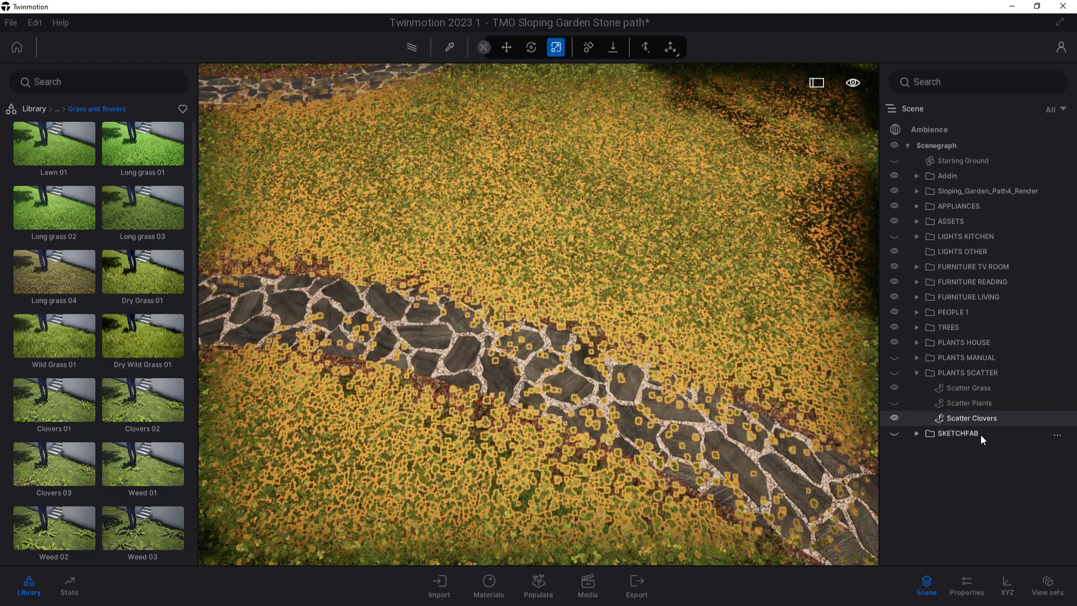
left_click(977, 592)
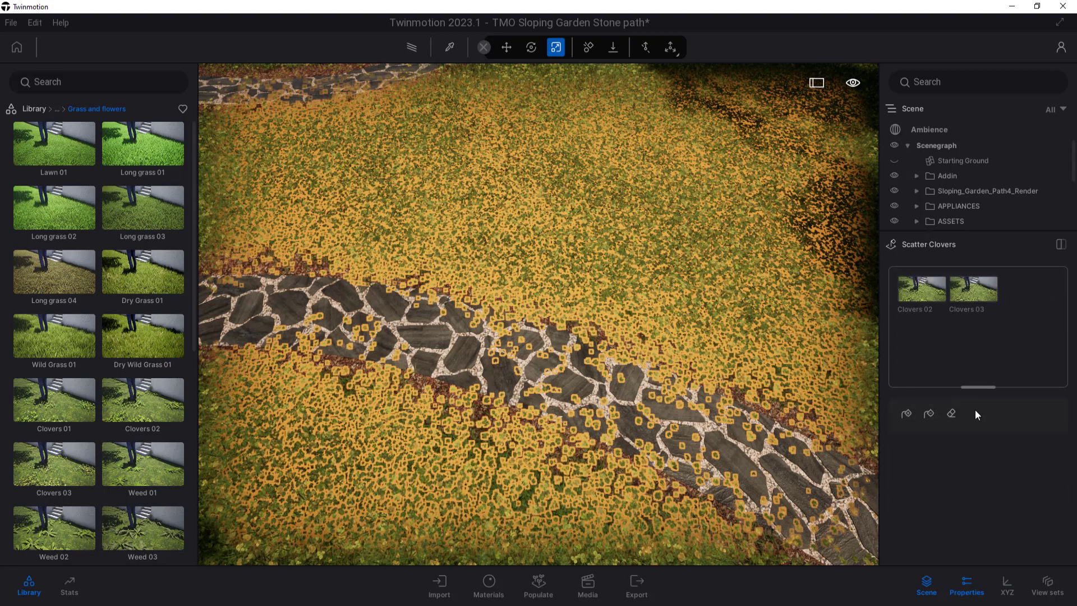
left_click(951, 413)
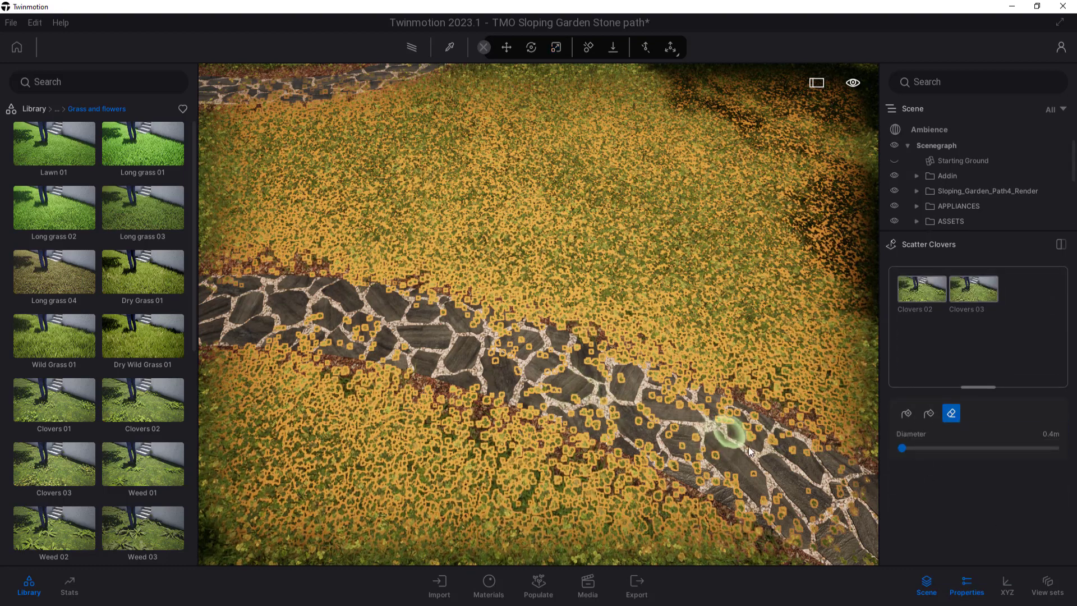
scroll(755, 458, "down", 2)
scroll(691, 429, "down", 3)
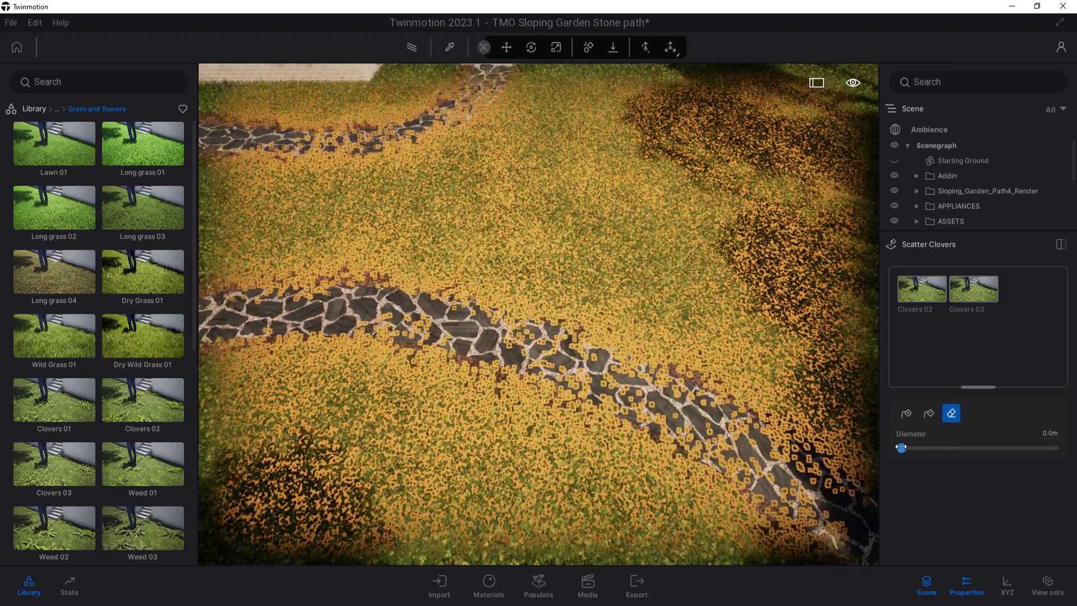
mouse_move(902, 448)
left_mouse_down()
mouse_move(925, 448)
mouse_move(905, 449)
left_mouse_up()
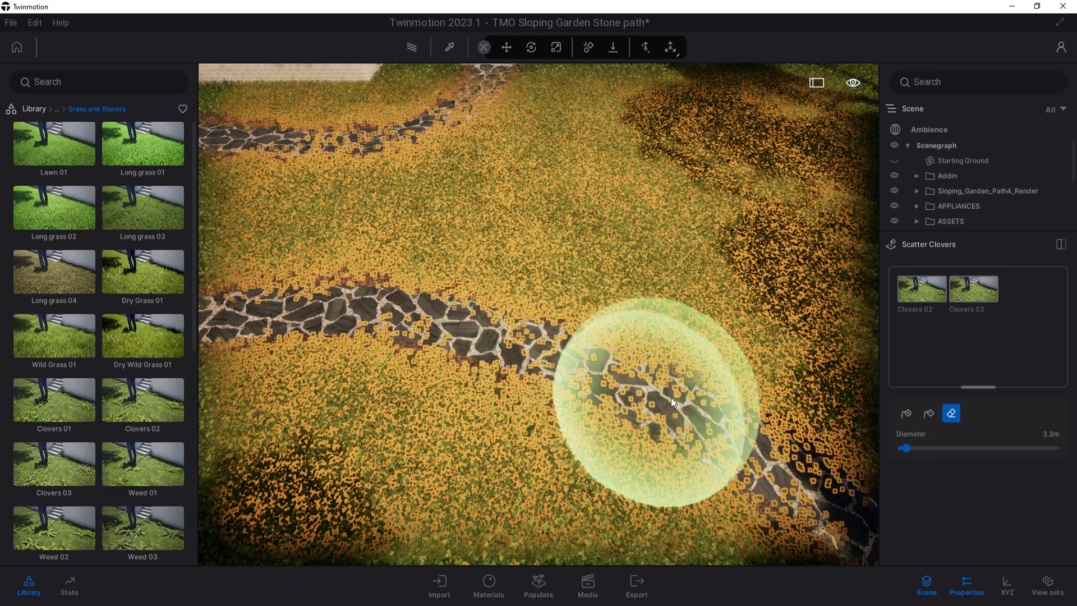
left_click(931, 288)
left_click(961, 289, "ctrl")
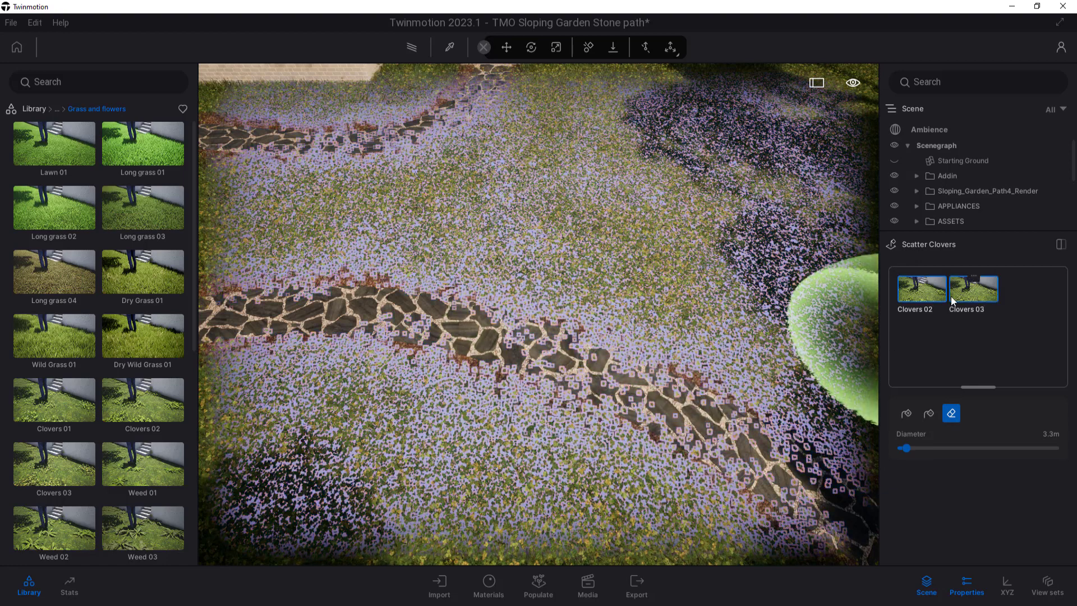
Erase the scattered clovers from the stones and bark edging along the stretch of path farthest from the house
mouse_move(730, 465)
left_mouse_down()
mouse_move(646, 435)
mouse_move(511, 336)
mouse_move(454, 345)
left_mouse_up()
scroll(685, 433, "down", 3)
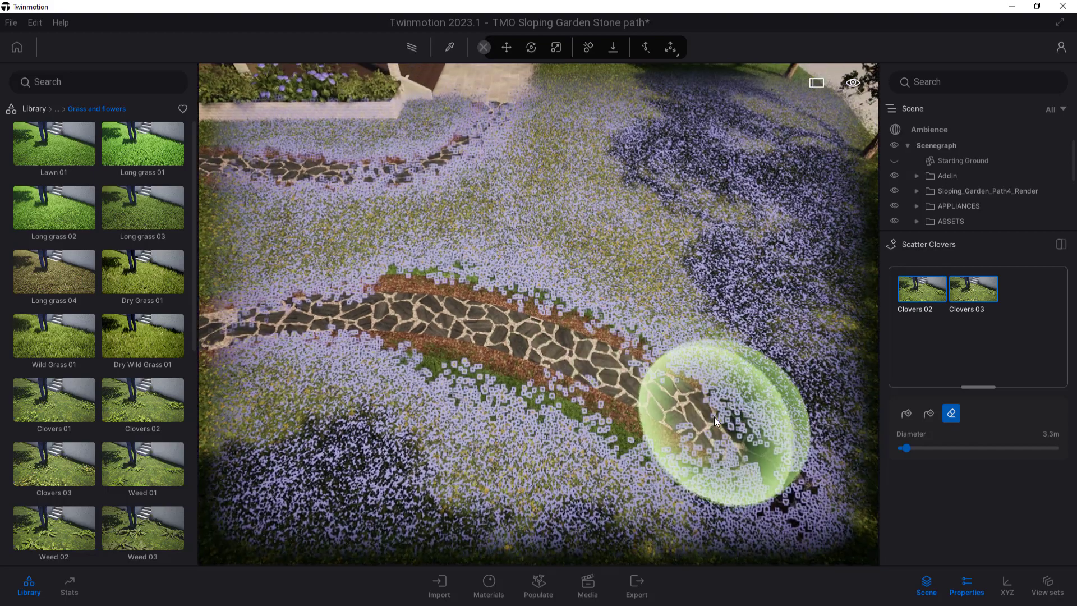
left_click_drag(770, 455, 756, 452)
scroll(637, 426, "down", 3)
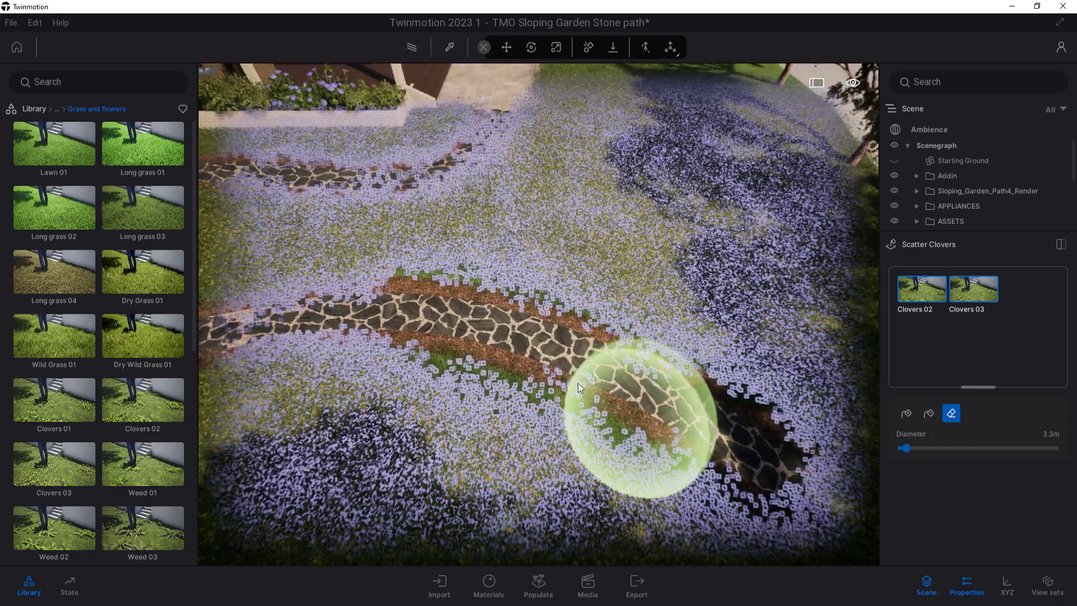
scroll(494, 341, "down", 3)
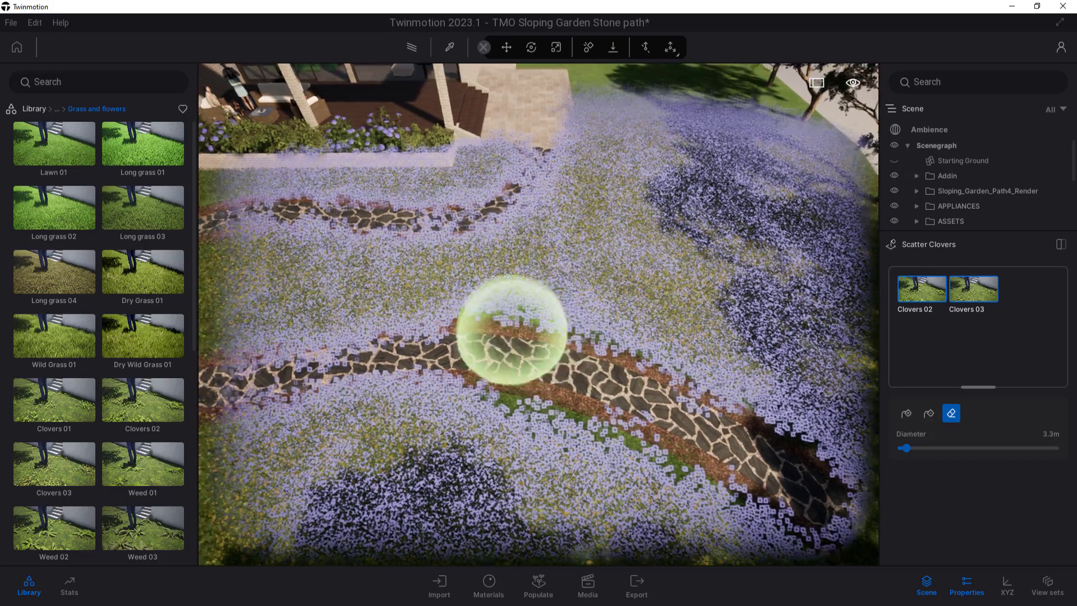
middle_click_drag(512, 331, 572, 352)
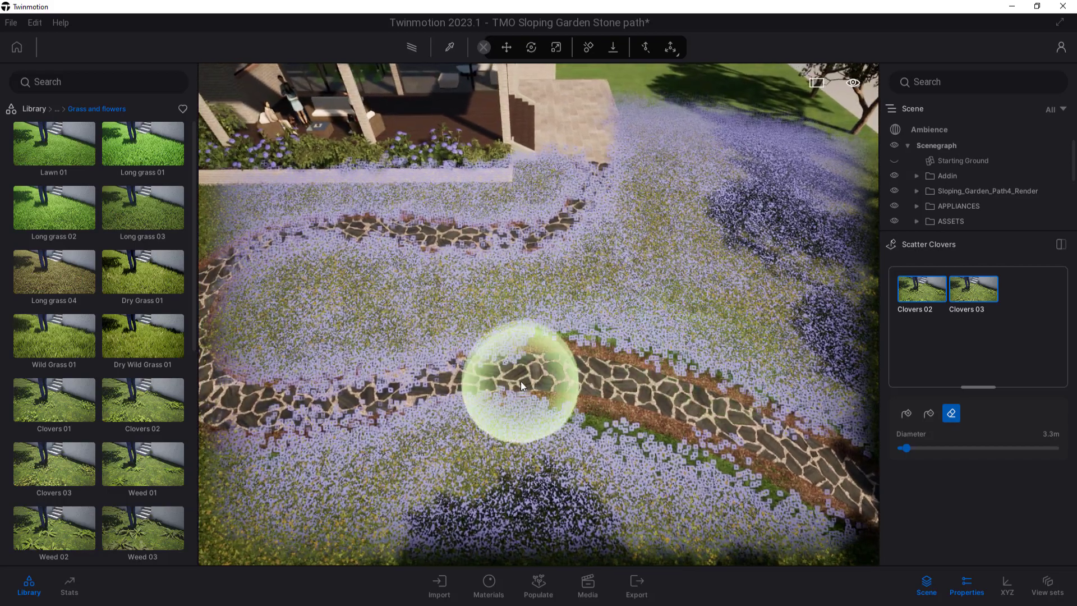
Erase the remaining clovers around the path's bend and along the stretch leading up to the house paving
left_click_drag(336, 395, 431, 377)
scroll(415, 393, "down", 3)
mouse_move(385, 409)
left_mouse_down()
mouse_move(673, 241)
mouse_move(808, 337)
left_mouse_up()
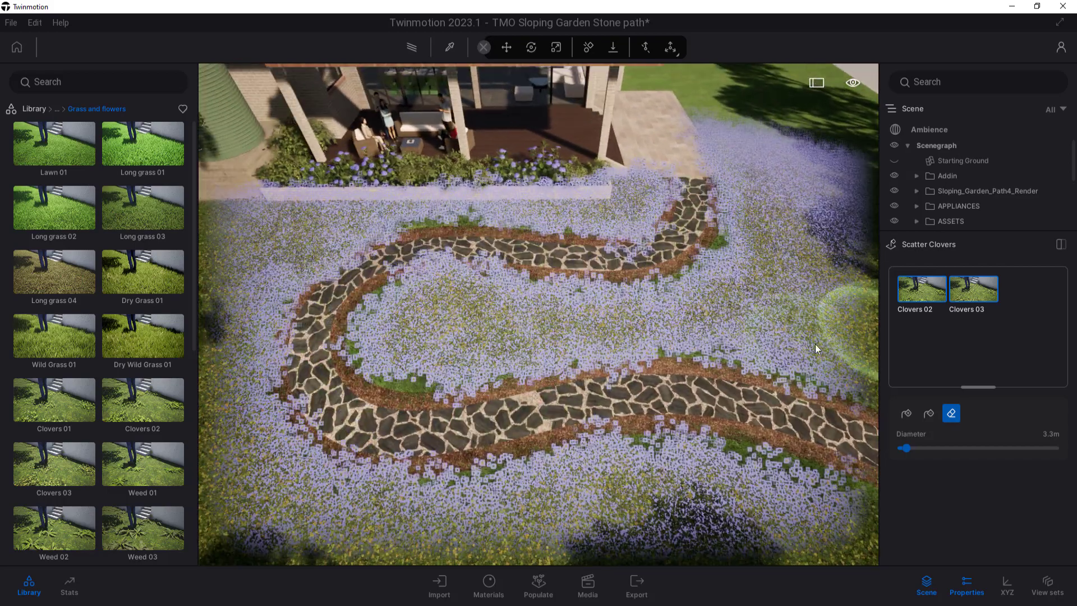
mouse_move(301, 351)
left_mouse_down()
mouse_move(481, 242)
mouse_move(469, 260)
mouse_move(340, 272)
mouse_move(345, 291)
left_mouse_up()
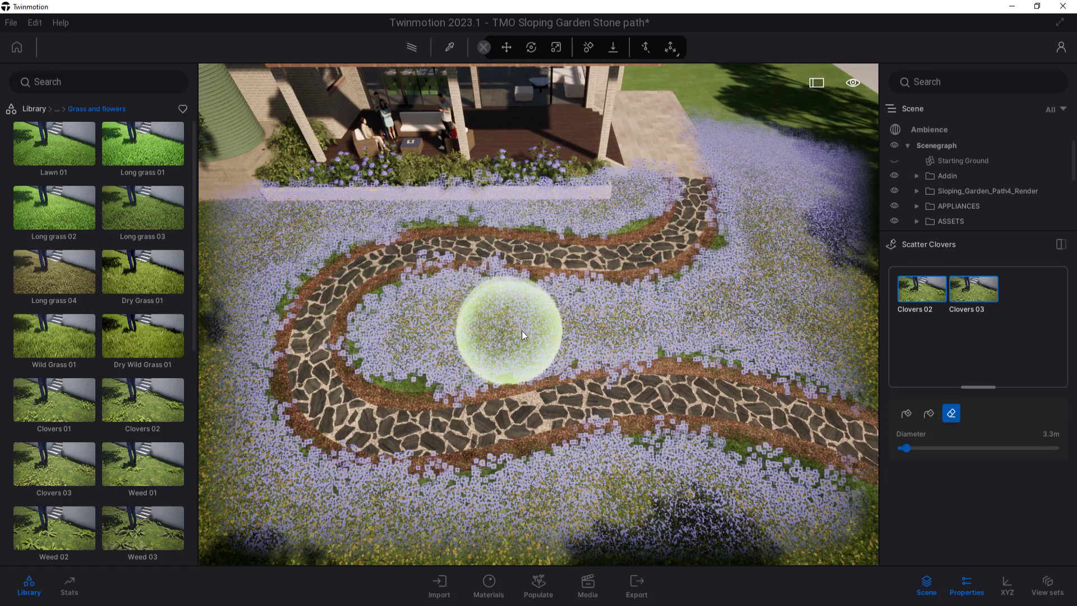
left_click(618, 392)
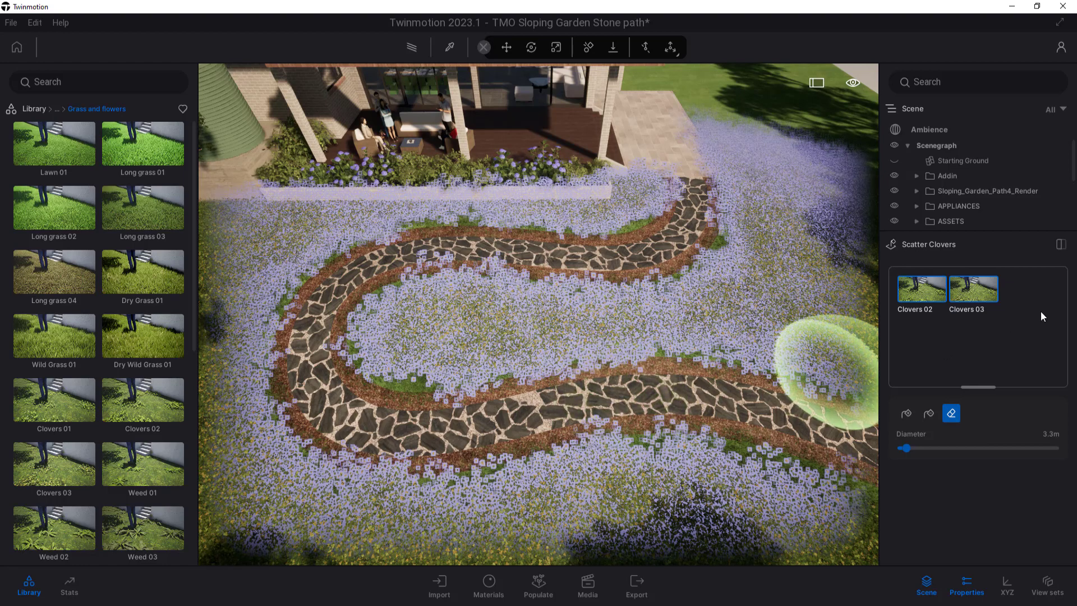
Show the Scatter Plants layer together with the grass and clovers
left_click(967, 588)
left_click(895, 403)
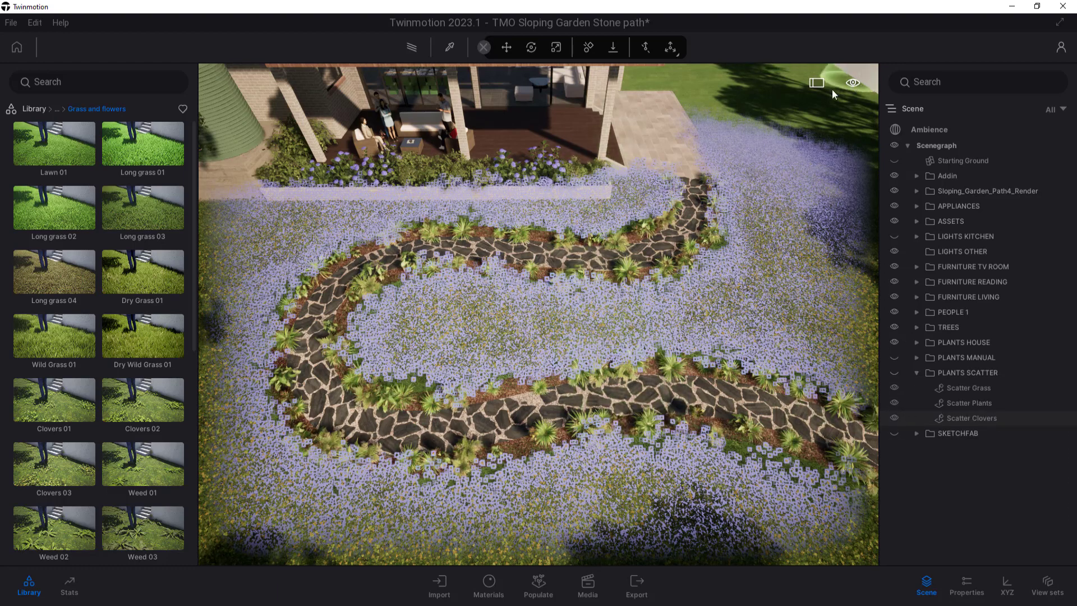
Deselect the scatter layer and examine the scattered grass, plants and clovers along the stone path from close to ground level
key("Escape")
key("Escape")
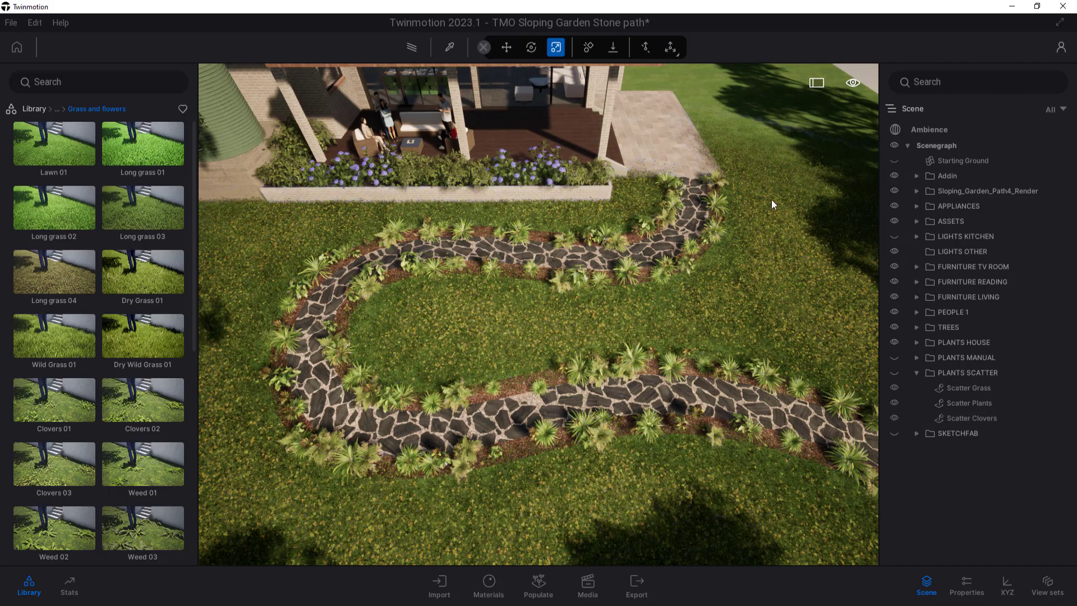
middle_click_drag(723, 396, 782, 452, "shift")
scroll(673, 365, "up", 5)
scroll(667, 365, "up", 4)
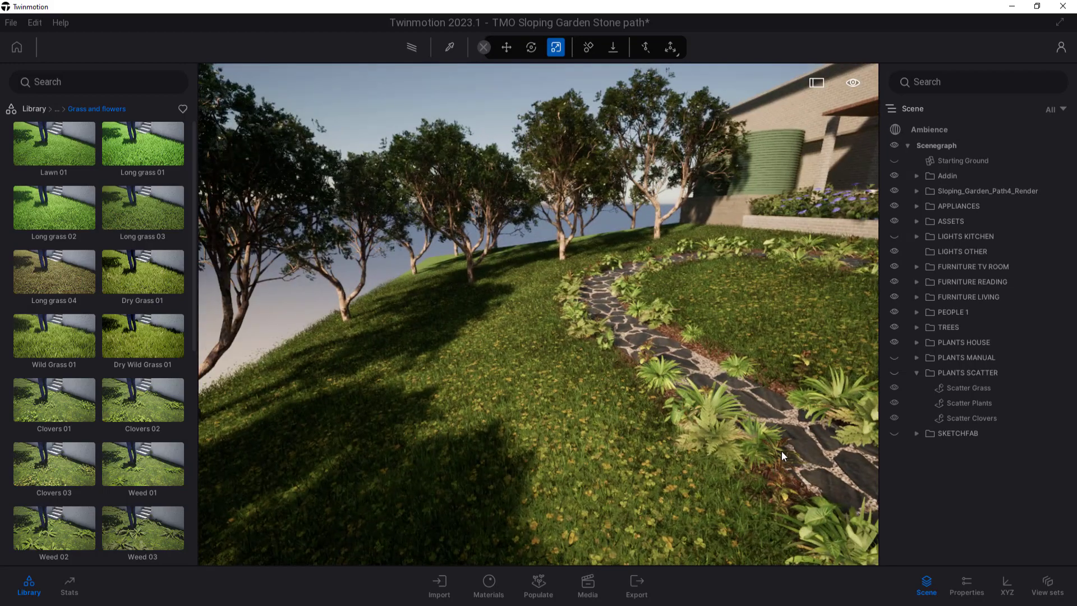
middle_click_drag(696, 393, 539, 308)
scroll(741, 426, "down", 3)
scroll(722, 425, "down", 5)
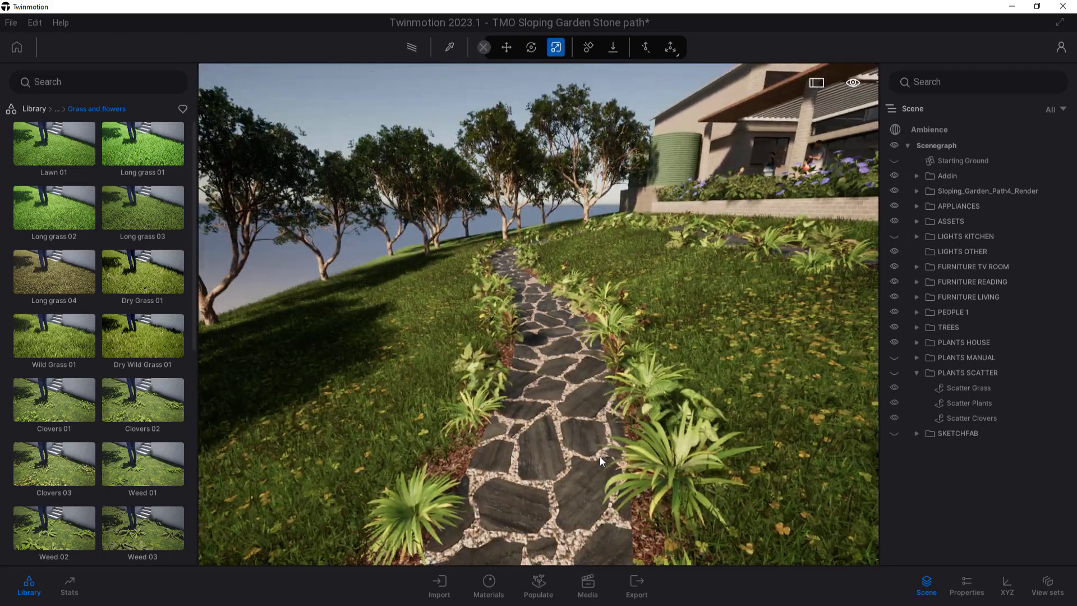
middle_click_drag(673, 415, 732, 441, "shift")
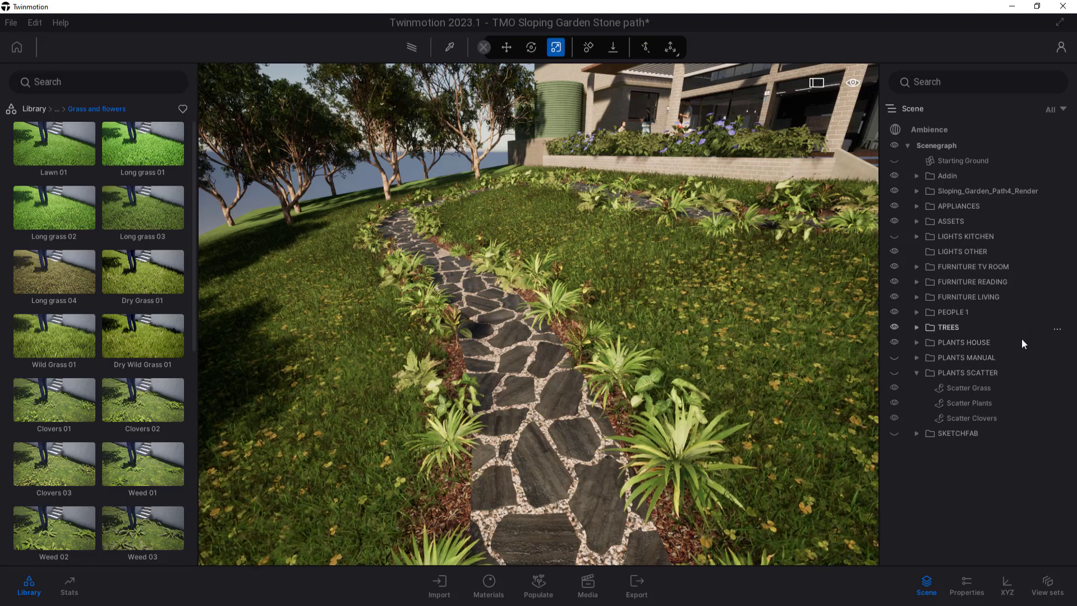
Collapse and hide the PLANTS SCATTER folder, and show the PLANTS MANUAL folder instead
left_click(916, 373)
left_click(897, 374)
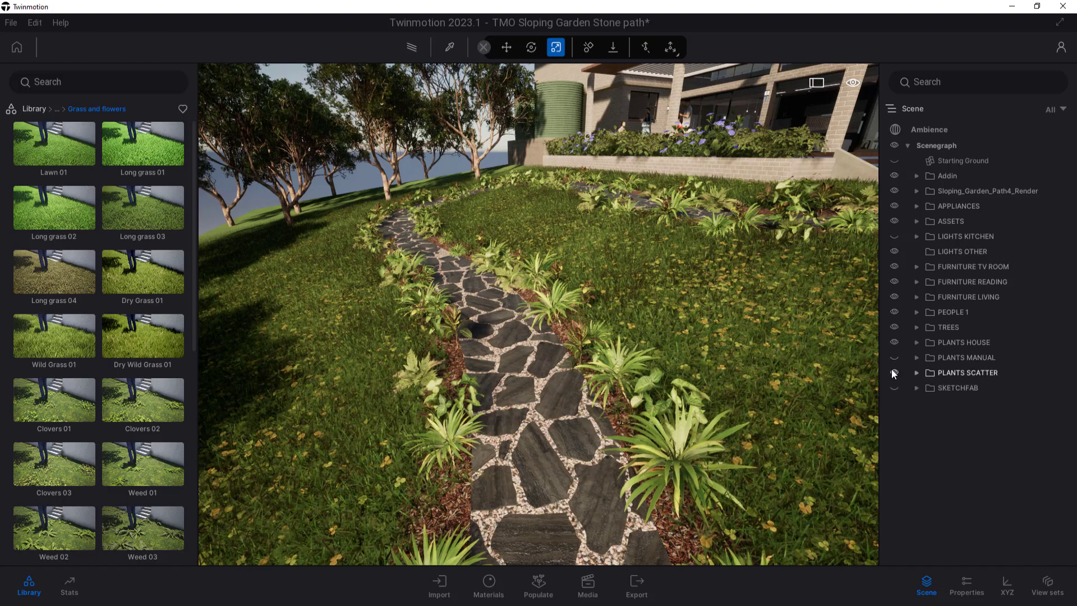
left_click(892, 371)
left_click(894, 358)
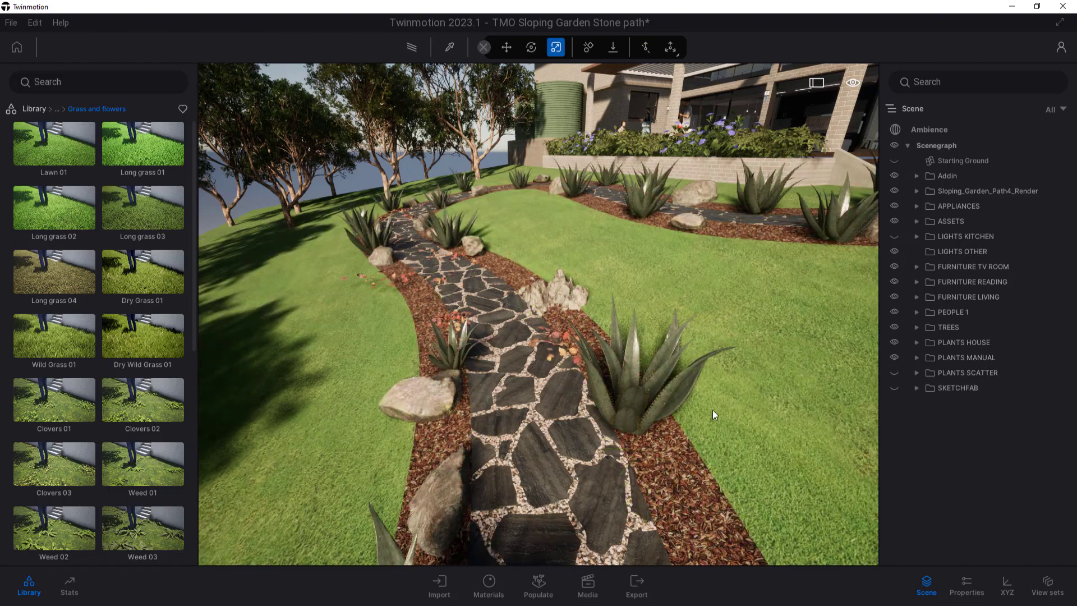
Show the PLANTS SCATTER folder alongside PLANTS MANUAL, comparing the planting with the manual plants hidden and shown
middle_click_drag(671, 417, 642, 401, "shift")
middle_click_drag(429, 383, 466, 384, "shift")
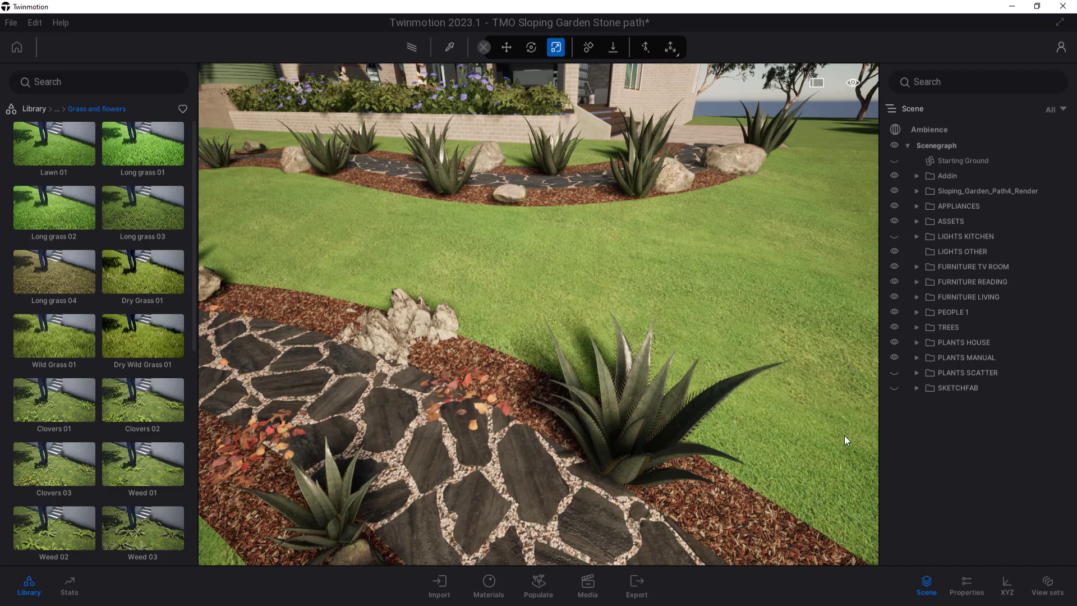
scroll(822, 412, "down", 5)
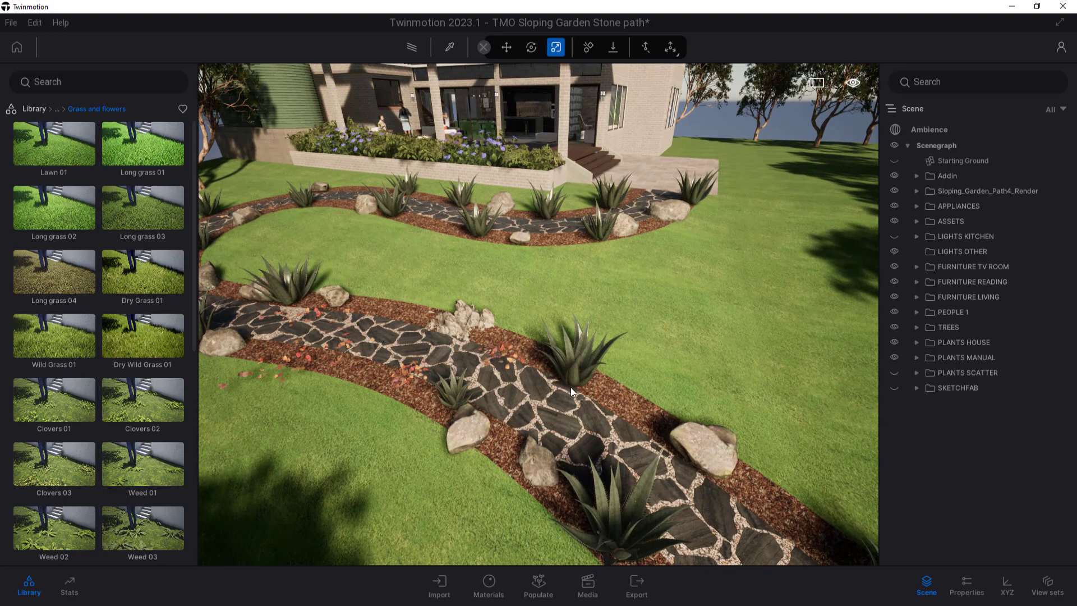
middle_click_drag(542, 345, 570, 340)
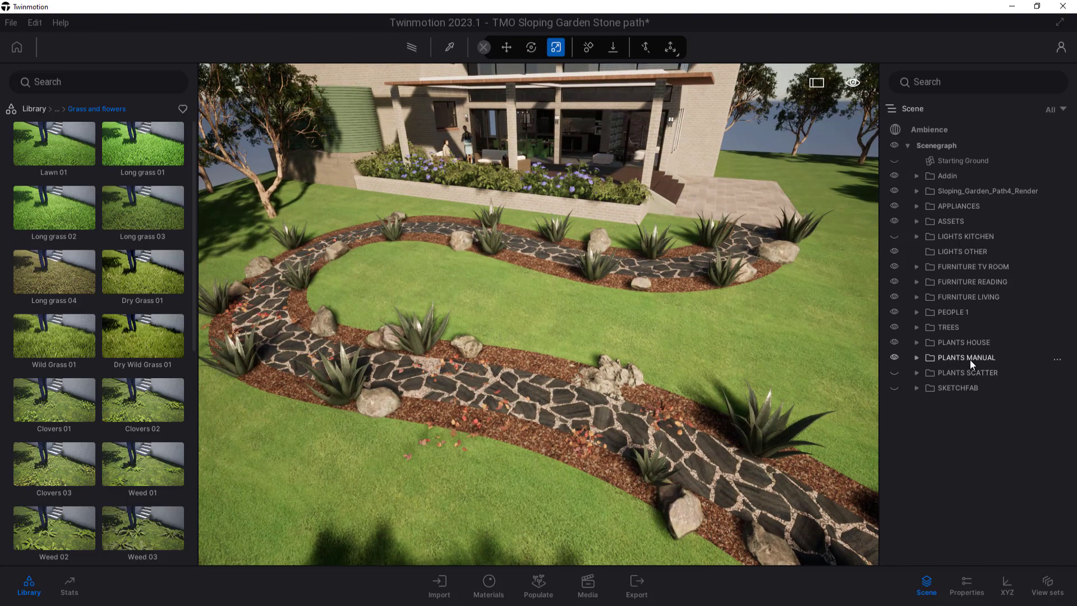
left_click(894, 372)
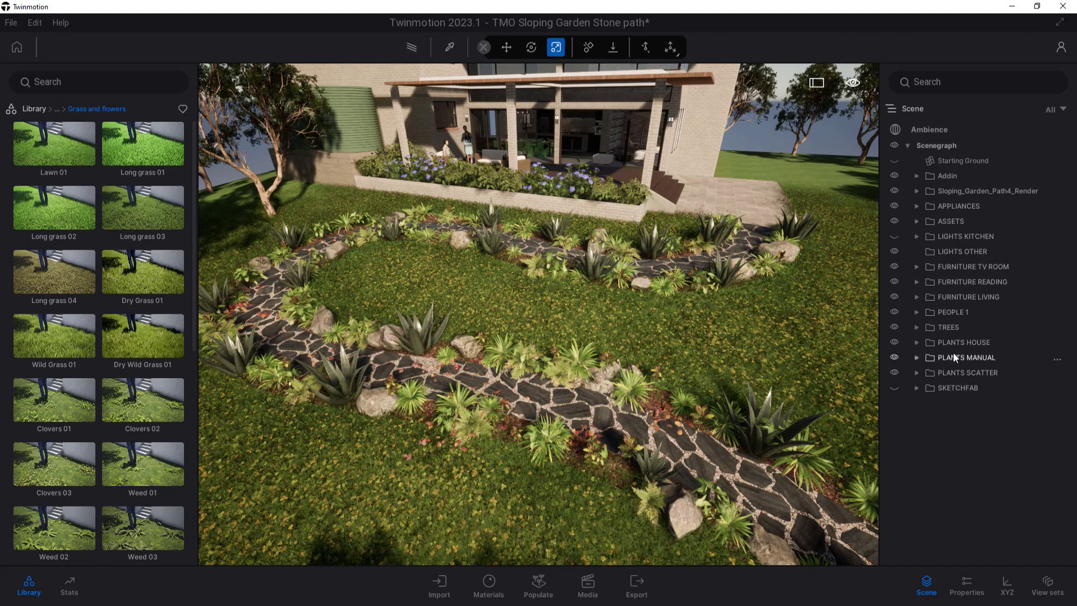
left_click(894, 358)
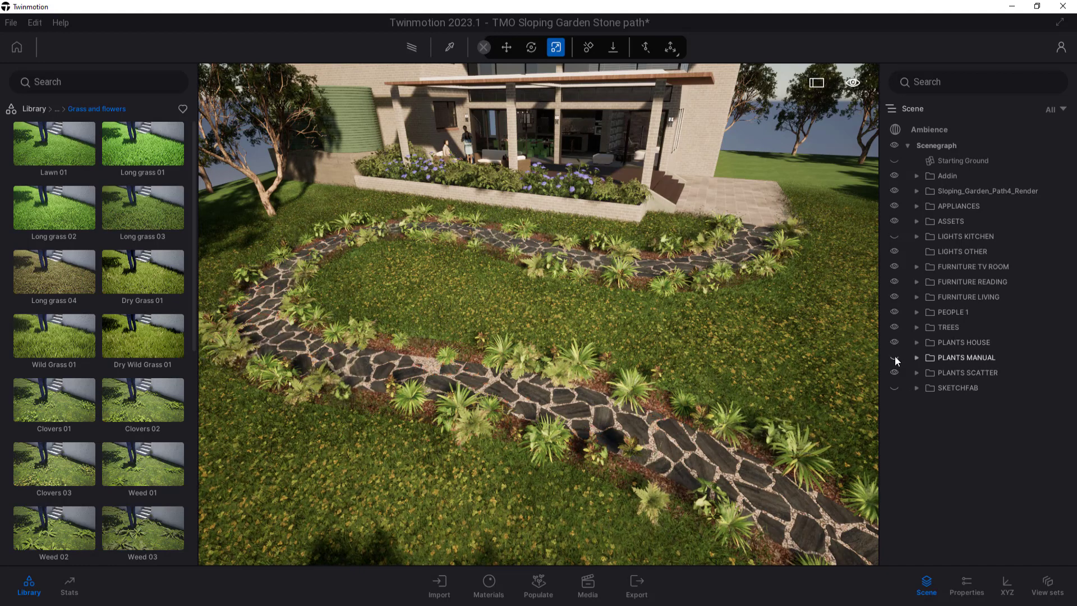
left_click(894, 358)
left_click(894, 357)
left_click(894, 357)
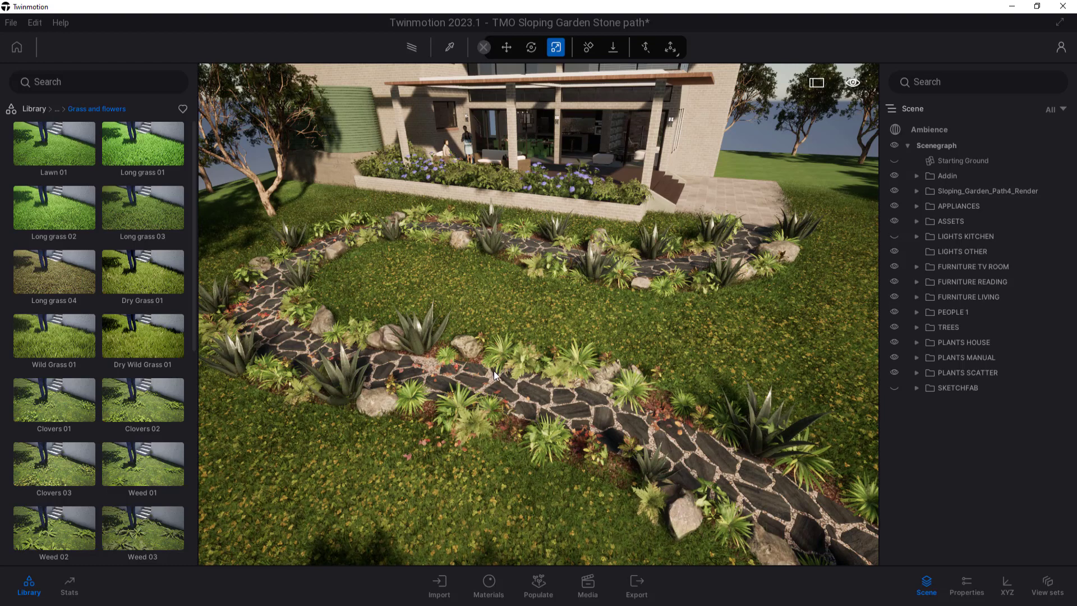
Inspect the combined manual and scattered planting around the path, and open the saved Image5 view
middle_click_drag(697, 493, 740, 507)
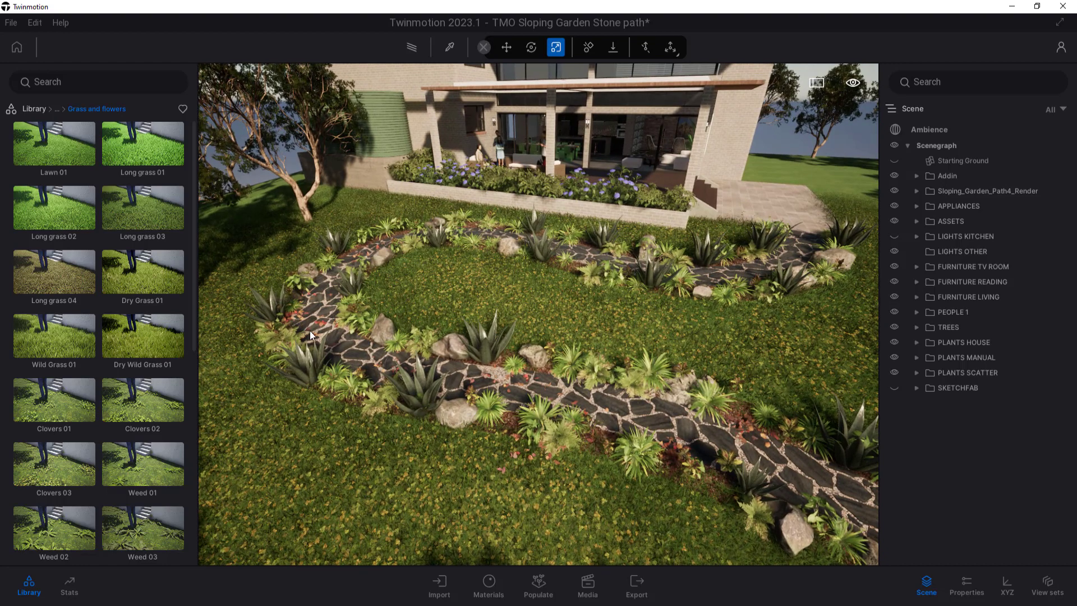
scroll(309, 331, "up", 4)
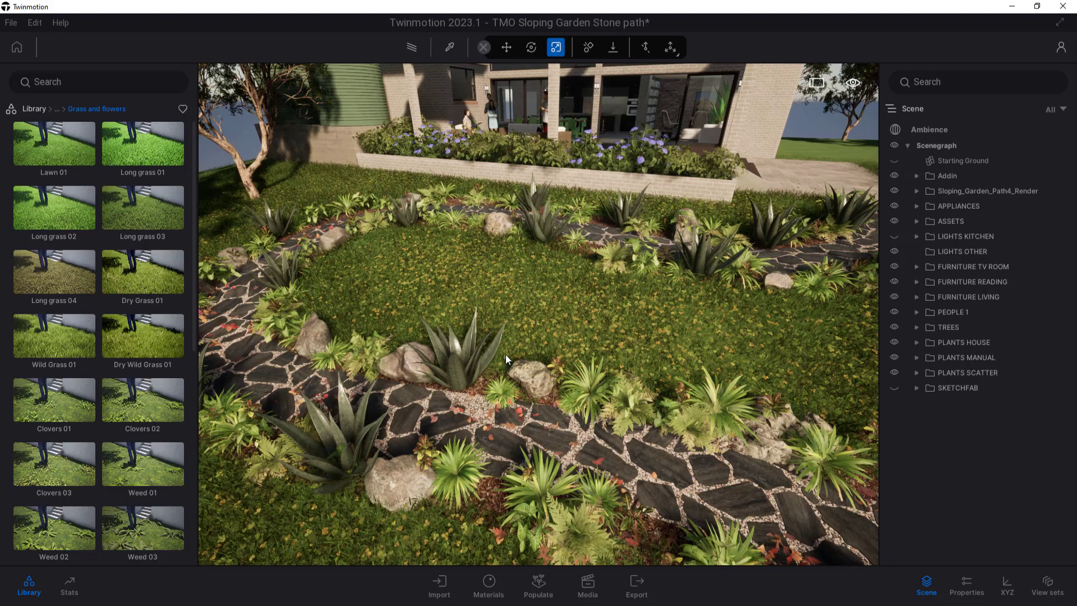
scroll(507, 358, "down", 5)
middle_click_drag(703, 419, 547, 366, "shift")
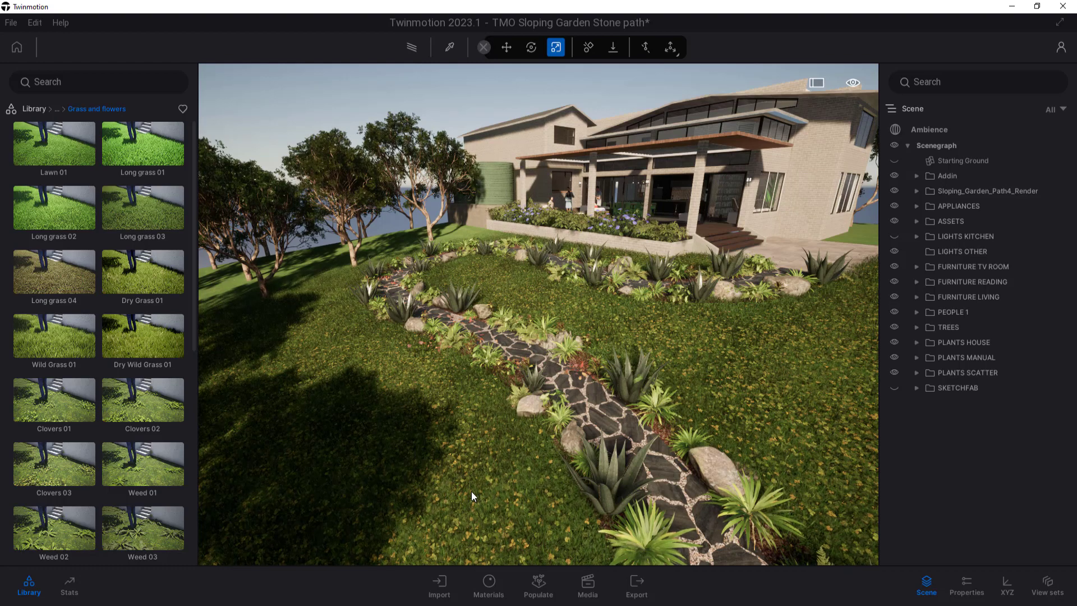
left_click(579, 594)
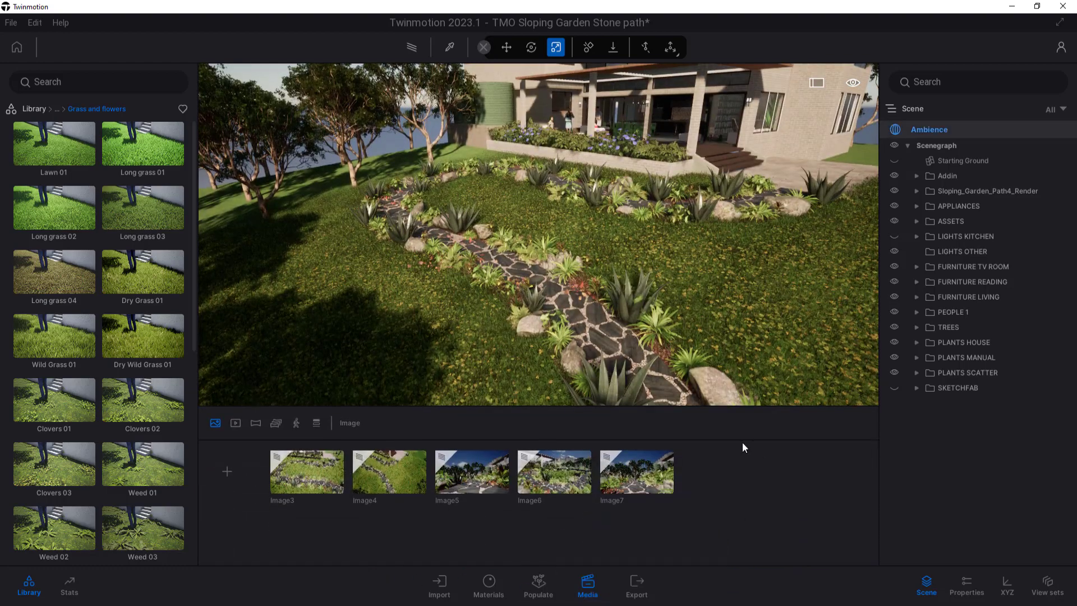
left_click(473, 476)
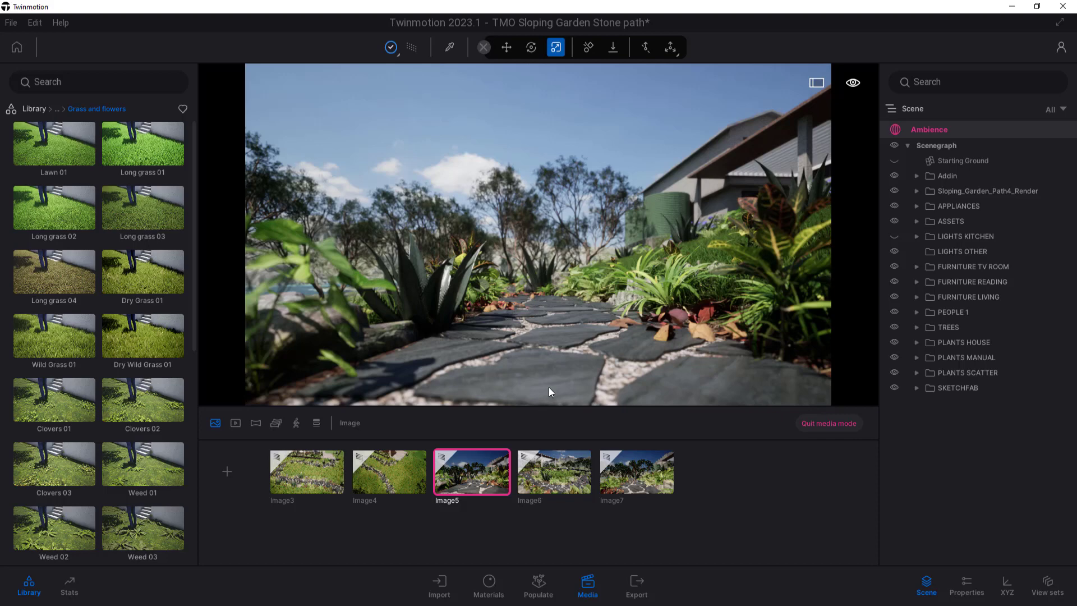
mouse_move(487, 487)
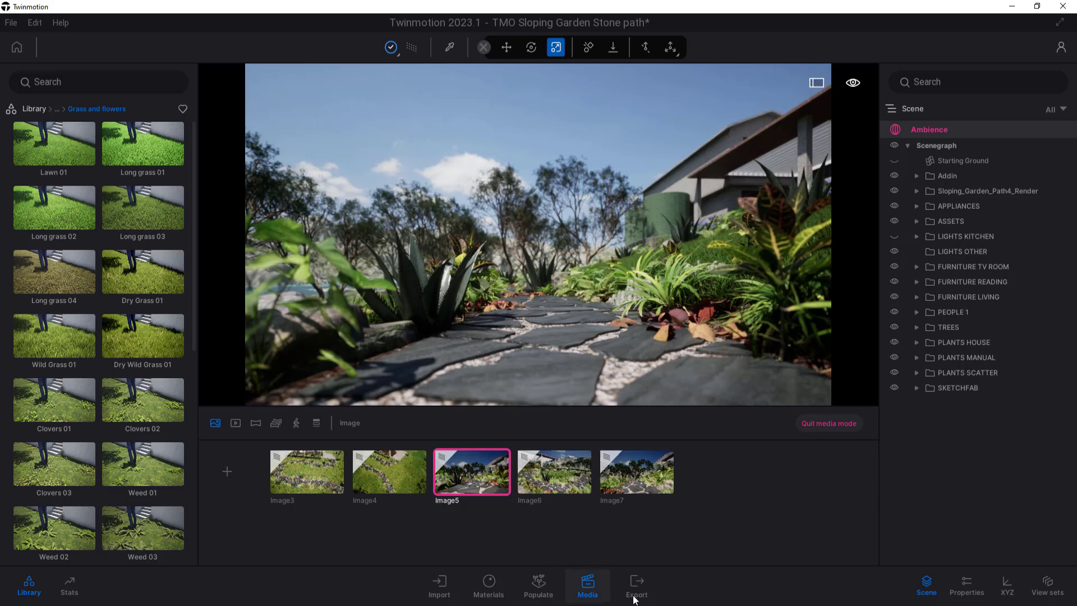
Compare Image5 with its camera's depth of field disabled and enabled, leaving it enabled
left_click(966, 587)
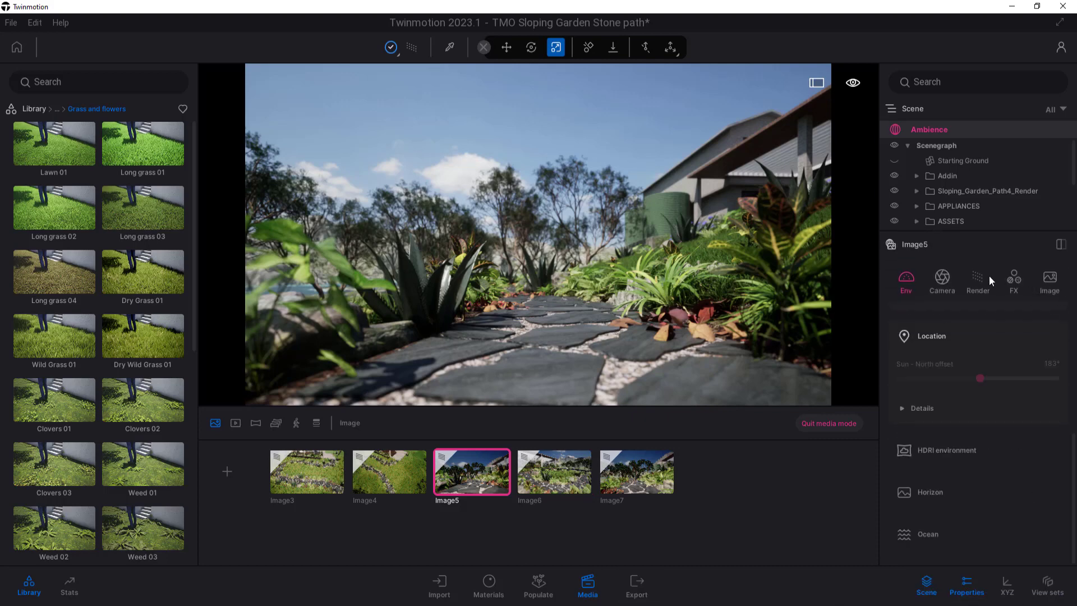
left_click(942, 283)
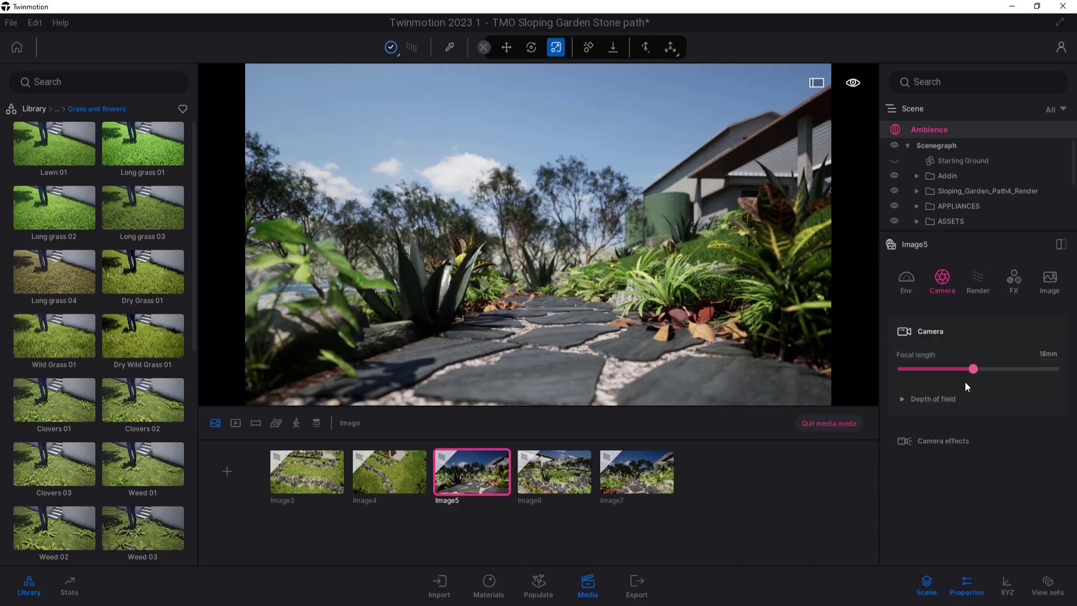
left_click(903, 399)
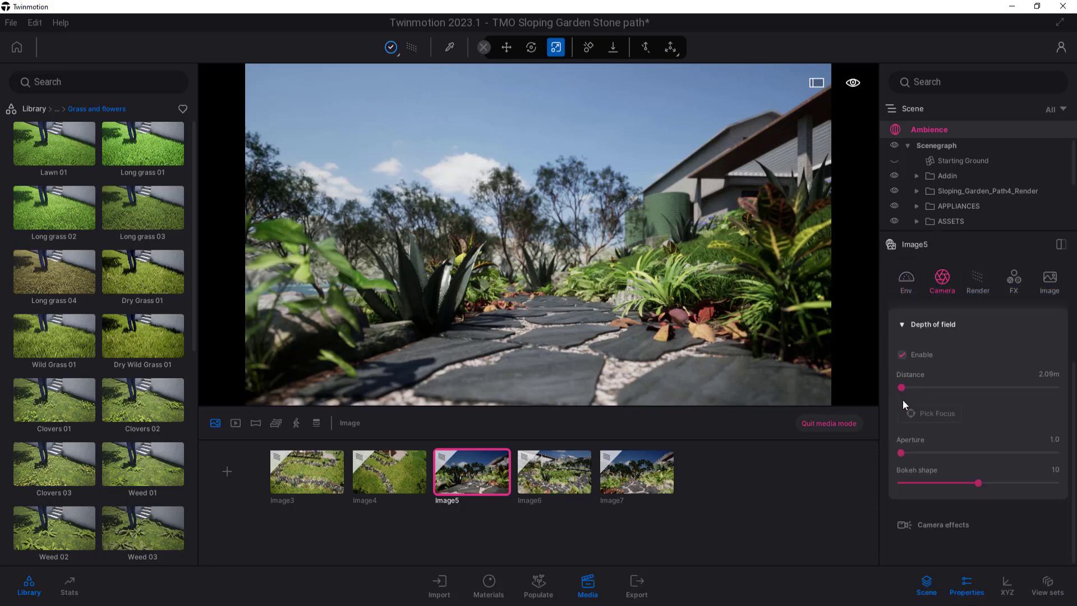
left_click(902, 356)
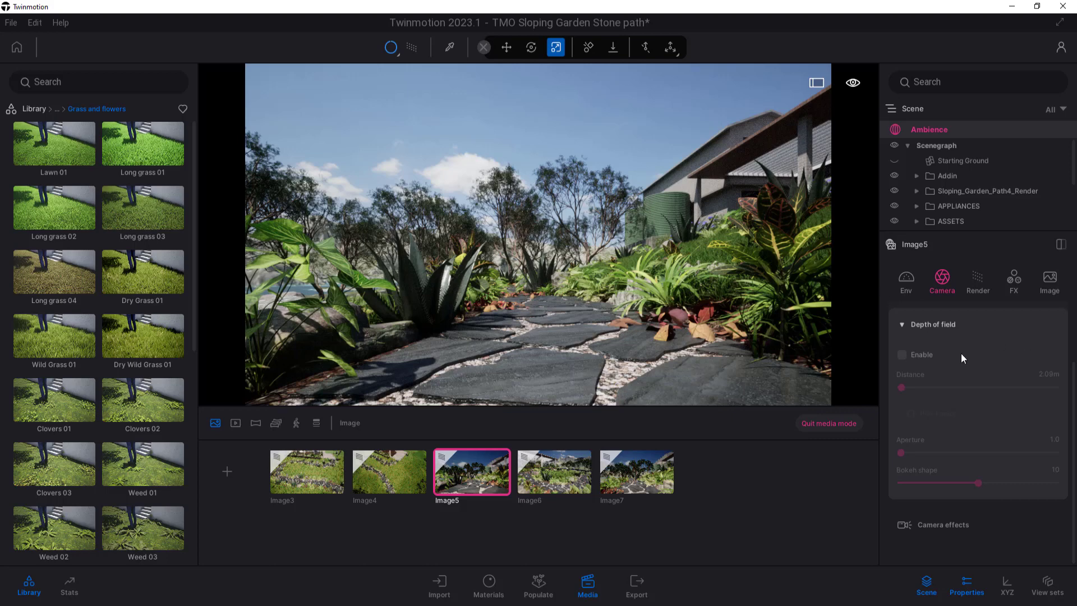
left_click(901, 355)
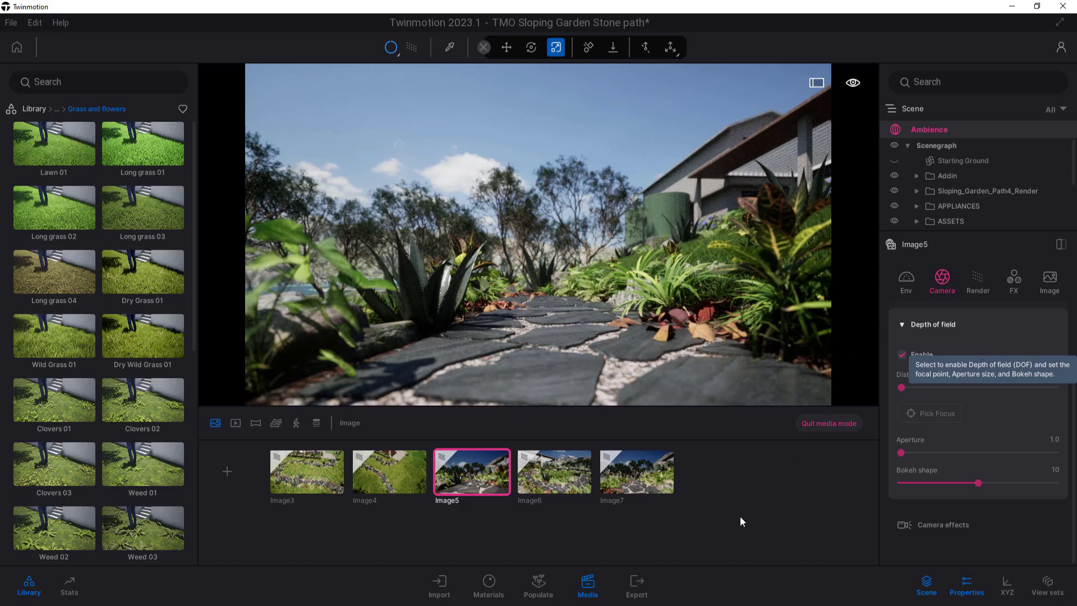
Check the saved Image7 view, then quit media mode and look over the garden and house from above
left_click(635, 483)
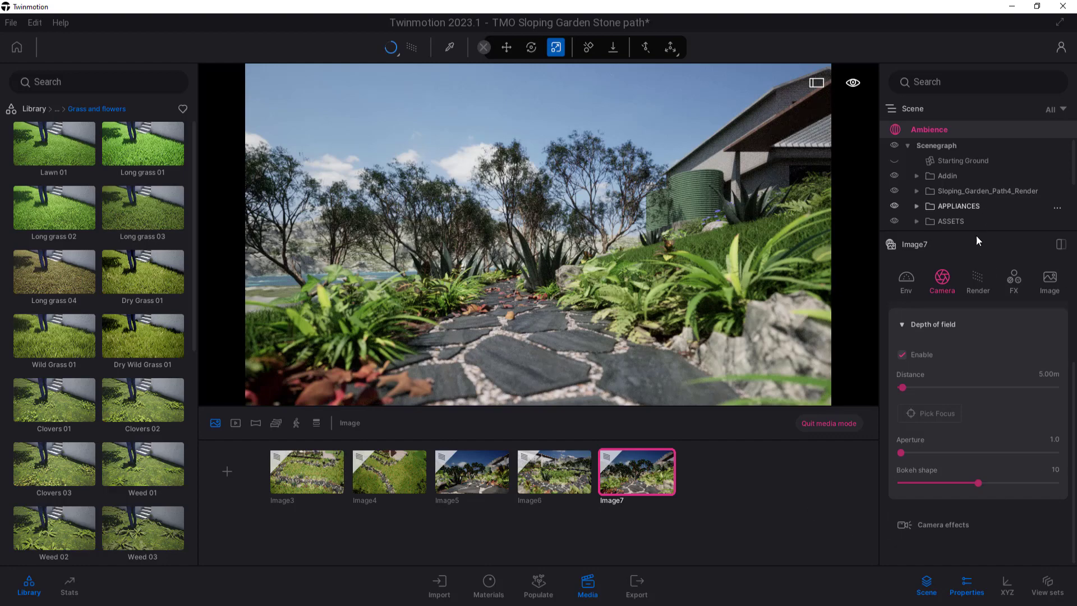
left_click(820, 423)
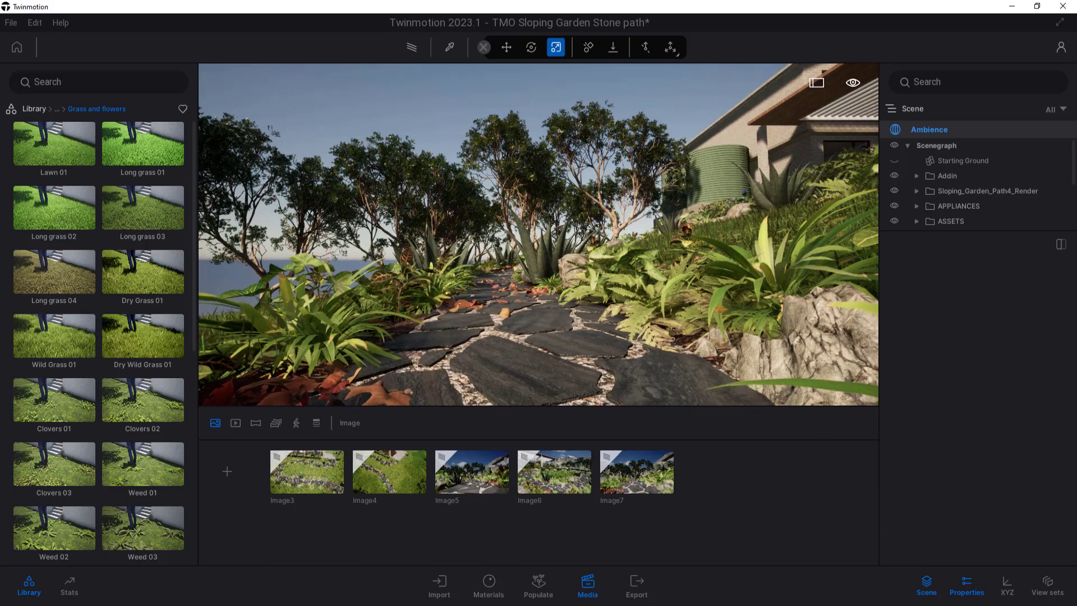
middle_click_drag(653, 351, 580, 302, "shift")
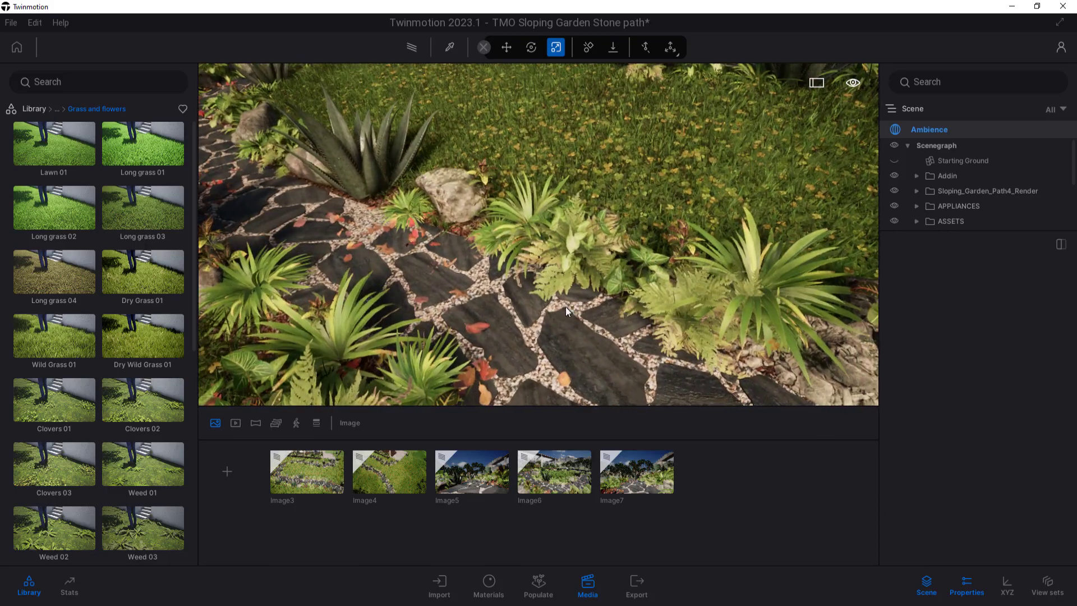
scroll(566, 308, "down", 10)
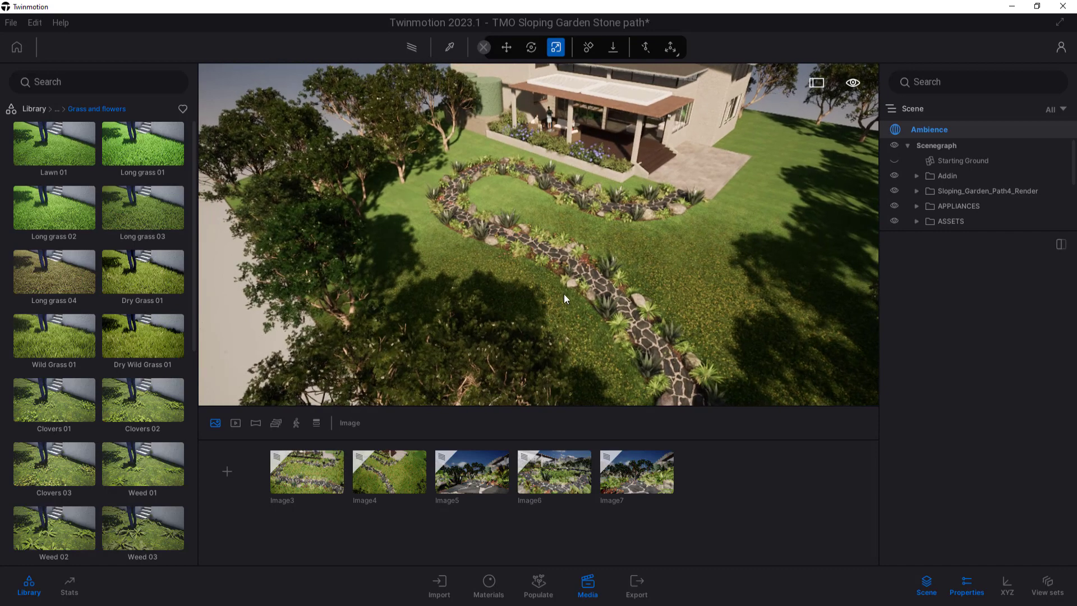
middle_click_drag(642, 337, 253, 159, "shift")
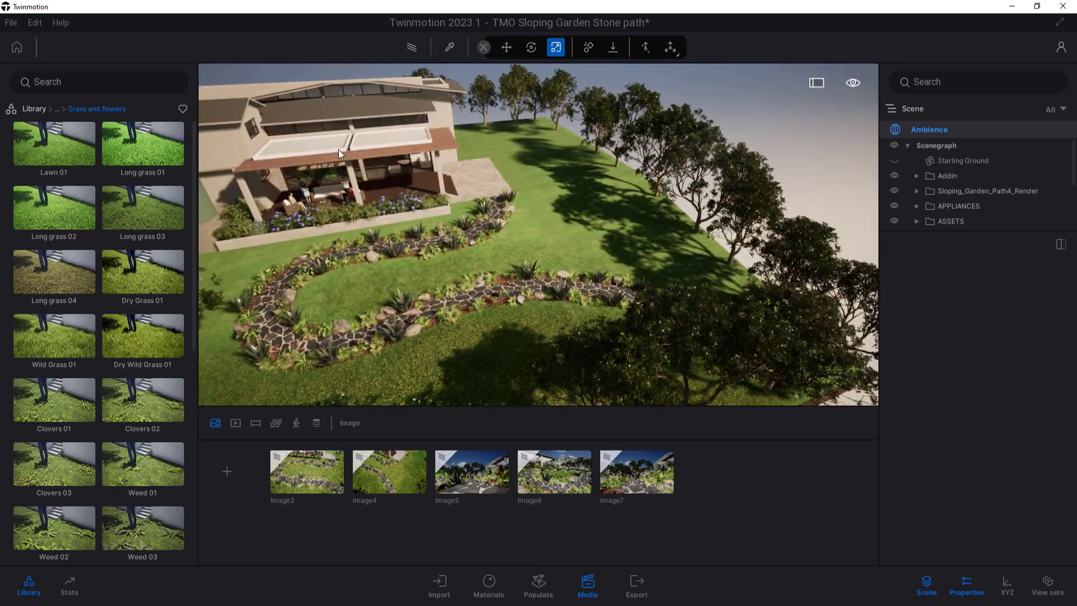
Expand the SKETCHFAB folder and show its first Mountain Range 01 model behind the garden
left_click(966, 599)
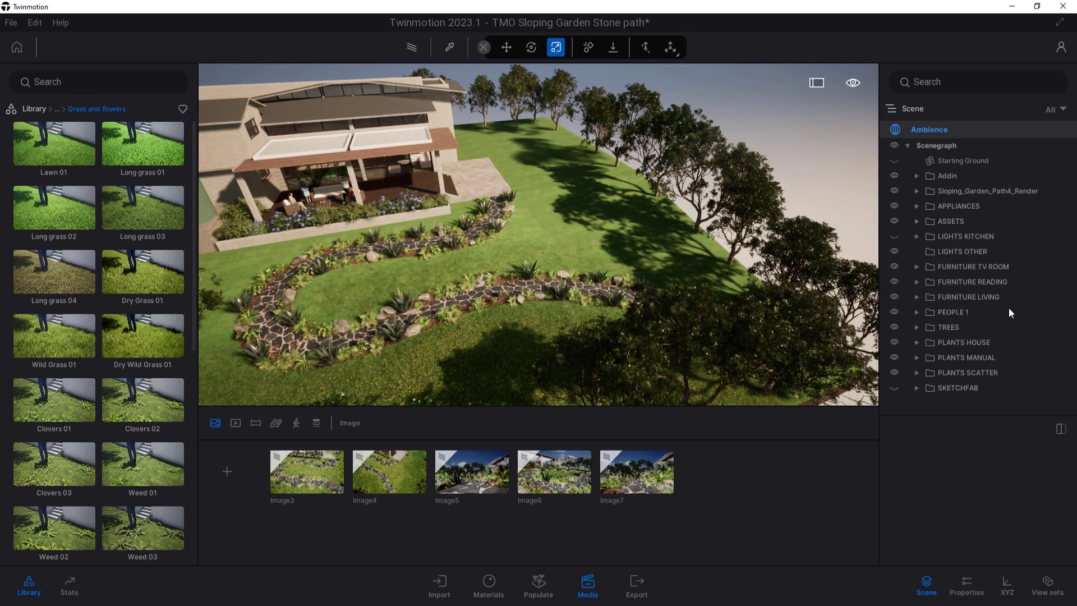
left_click(917, 388)
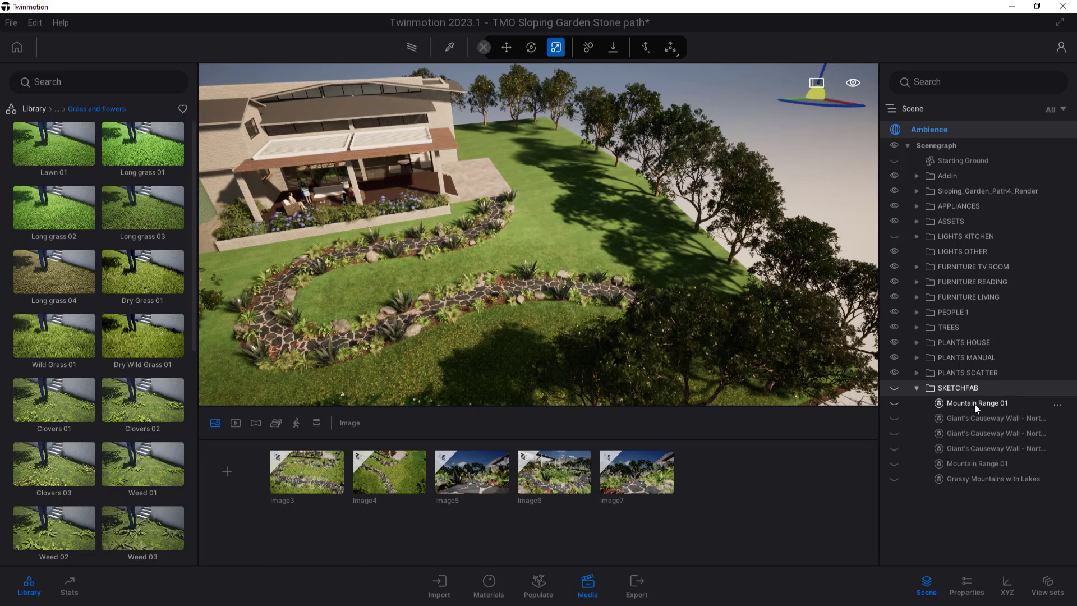
left_click(894, 402)
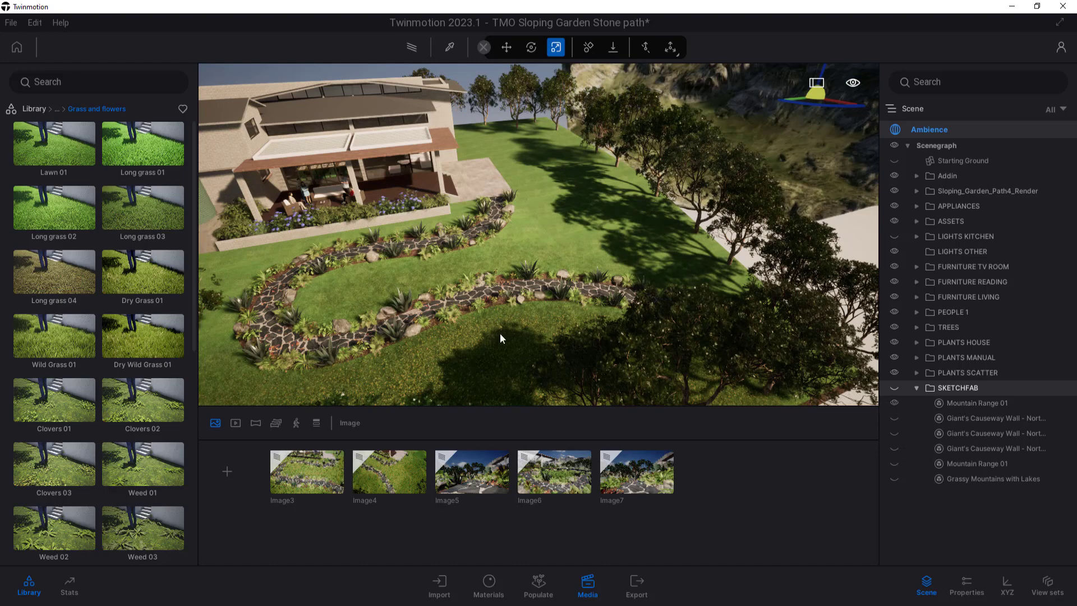
left_click_drag(500, 333, 732, 284)
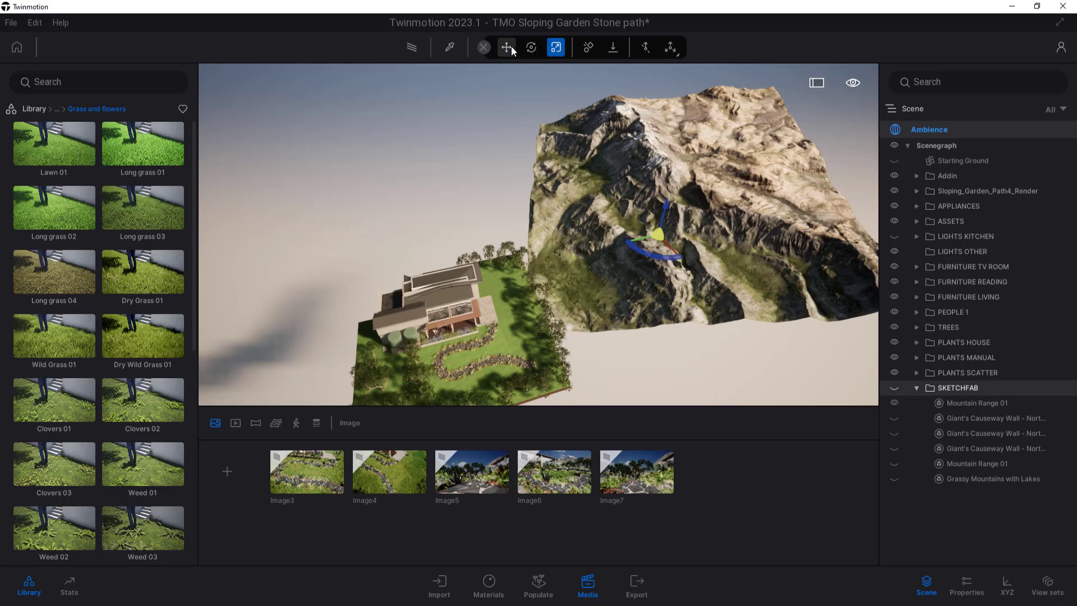
Scale the visible Mountain Range 01 model by a factor of 0.1
left_click(554, 46)
type("0.1")
key("Return")
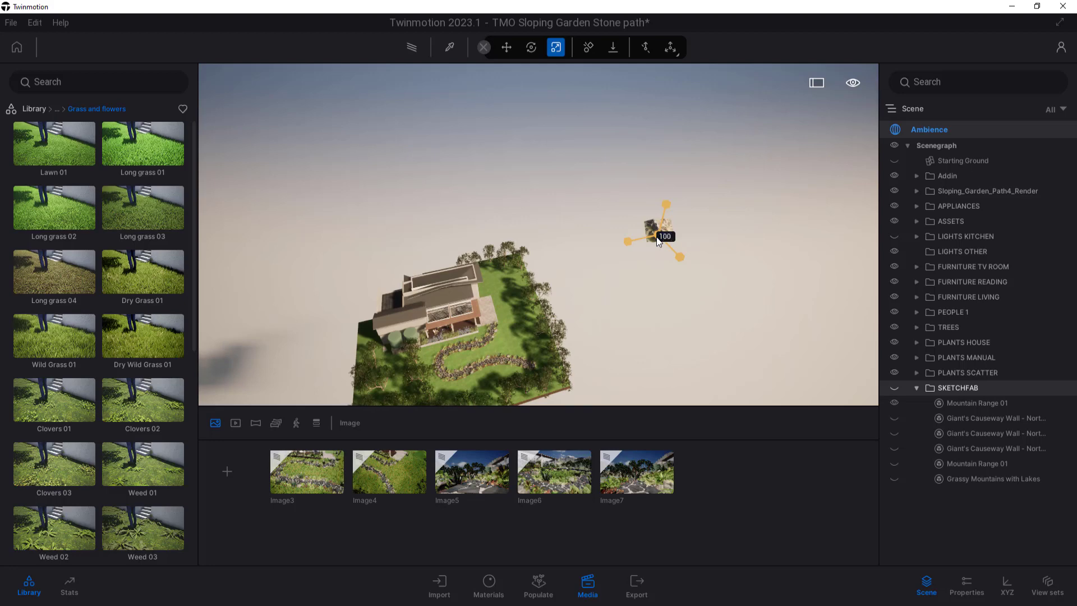
Try scaling the shrunken Mountain Range 01 model by 100, and undo that enlargement
key("Return")
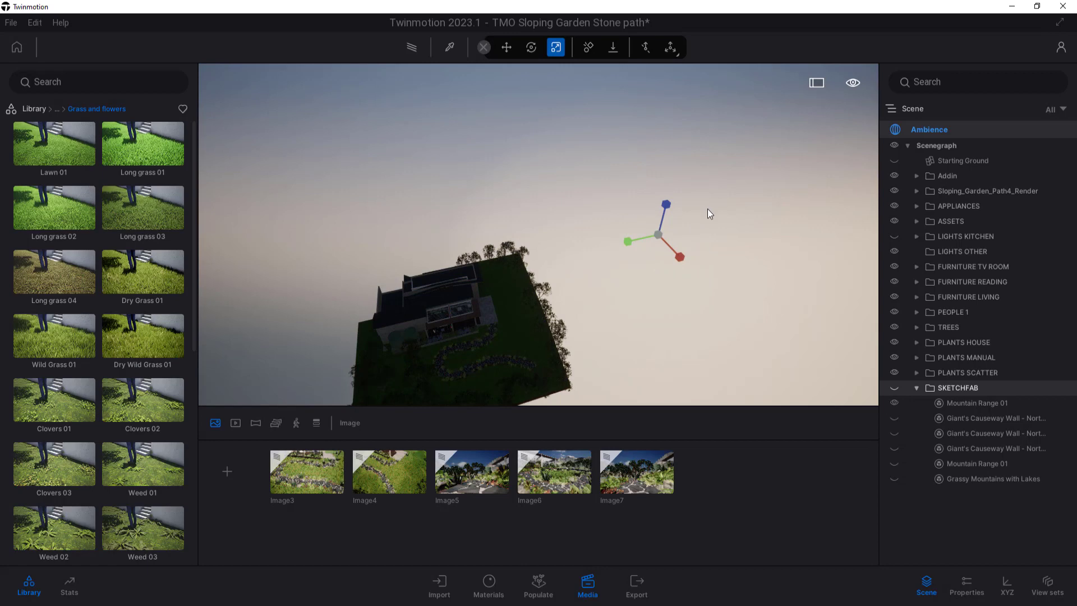
key("ctrl+z")
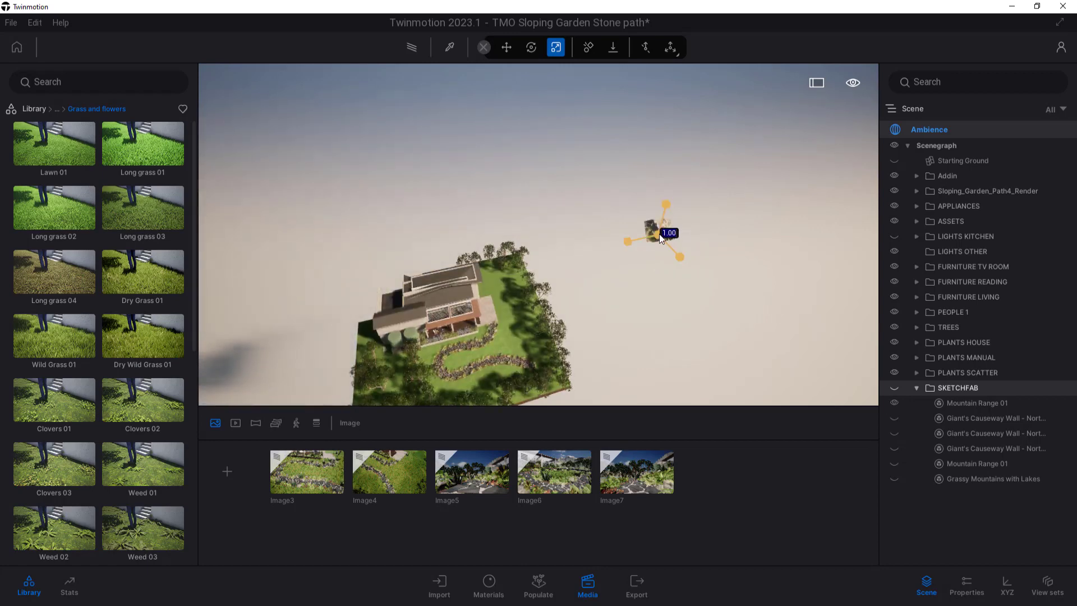
Scale the Mountain Range 01 model behind the garden by a factor of 10
type("10")
key("Return")
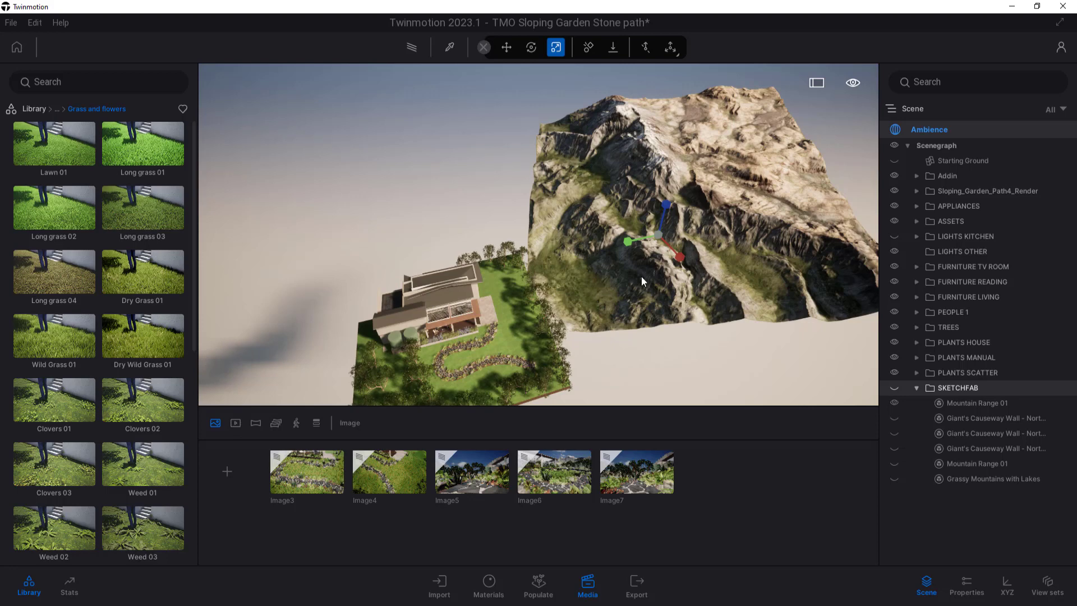
mouse_move(661, 235)
left_mouse_down()
mouse_move(681, 184)
mouse_move(666, 234)
left_mouse_up()
Examine the mountain backdrop from garden level, looking across the stone path and past the house
scroll(457, 373, "up", 4)
middle_click_drag(462, 375, 473, 356, "shift")
scroll(527, 319, "up", 10)
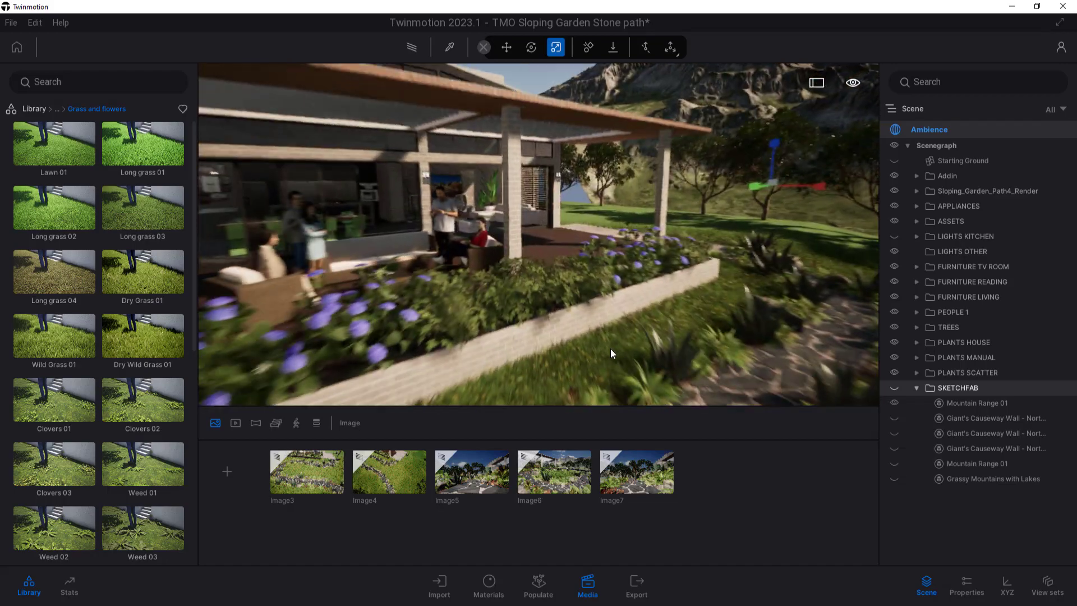
scroll(563, 336, "down", 3)
scroll(563, 340, "down", 5)
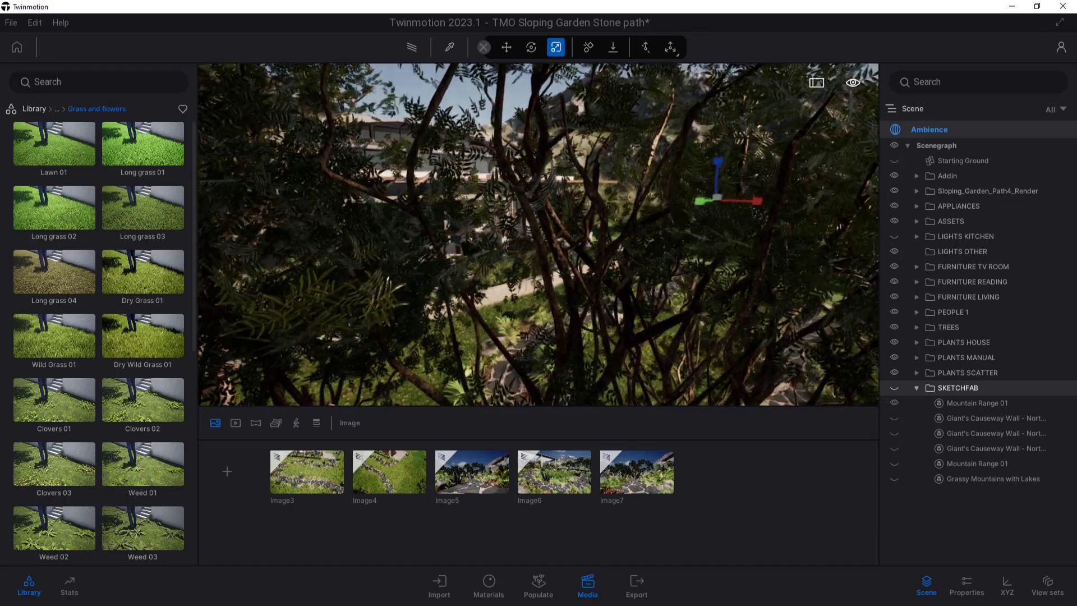
scroll(610, 359, "up", 8)
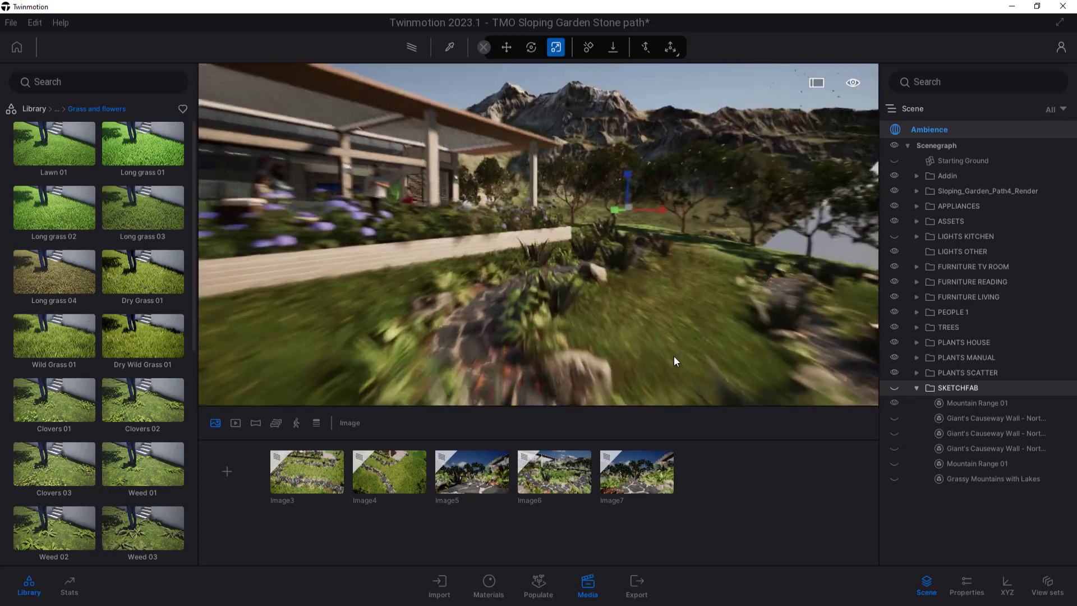
scroll(672, 356, "down", 4)
middle_click_drag(664, 349, 550, 317)
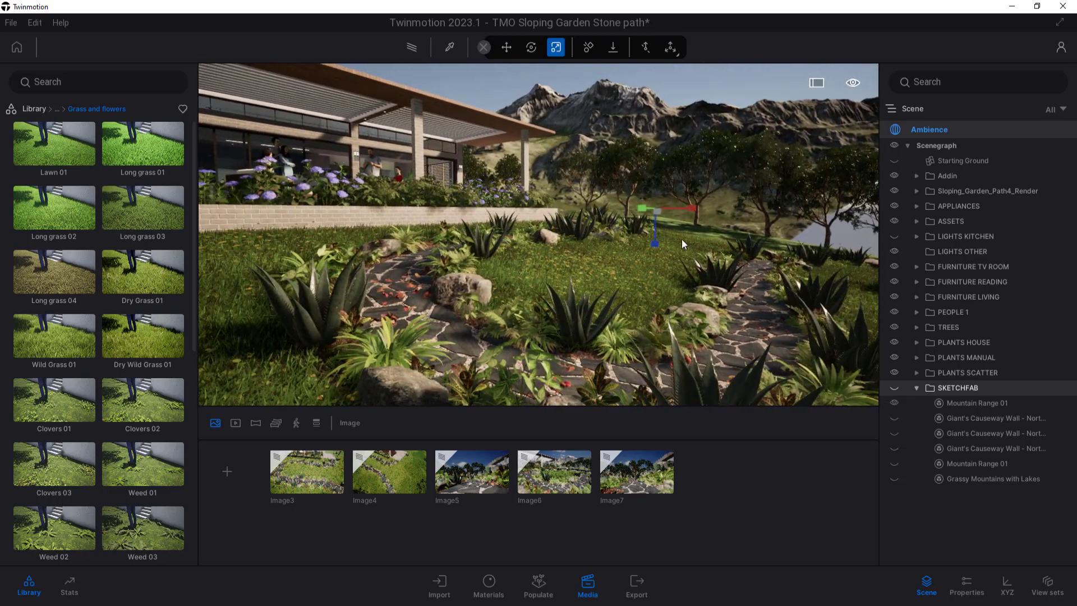
Try lowering the Mountain Range 01 model vertically with the Move tool, and undo that move
left_click(507, 47)
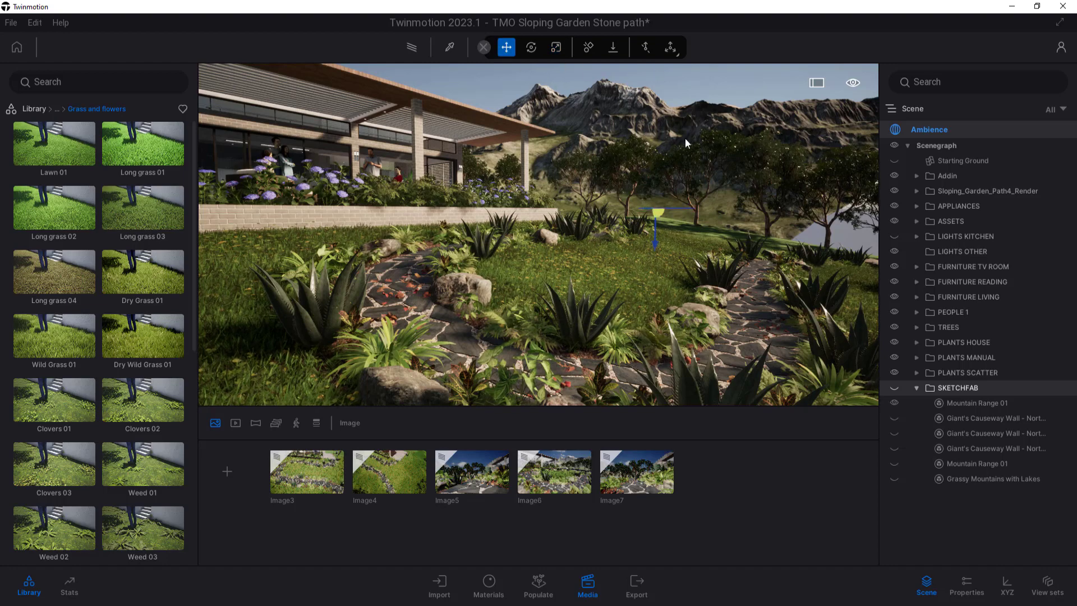
mouse_move(654, 245)
left_mouse_down()
mouse_move(654, 189)
mouse_move(660, 263)
left_mouse_up()
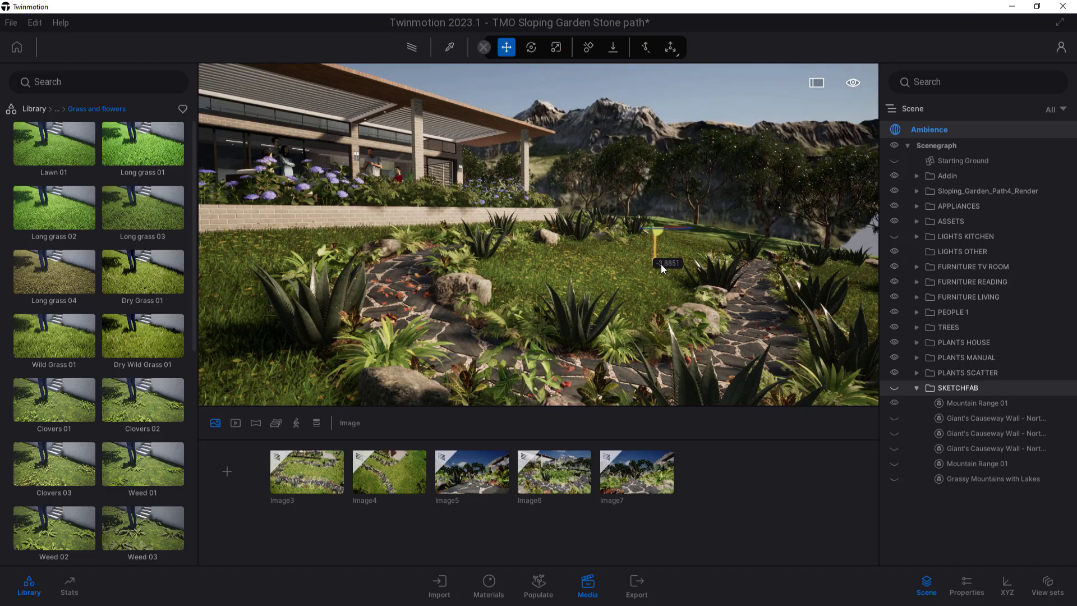
key("ctrl+z")
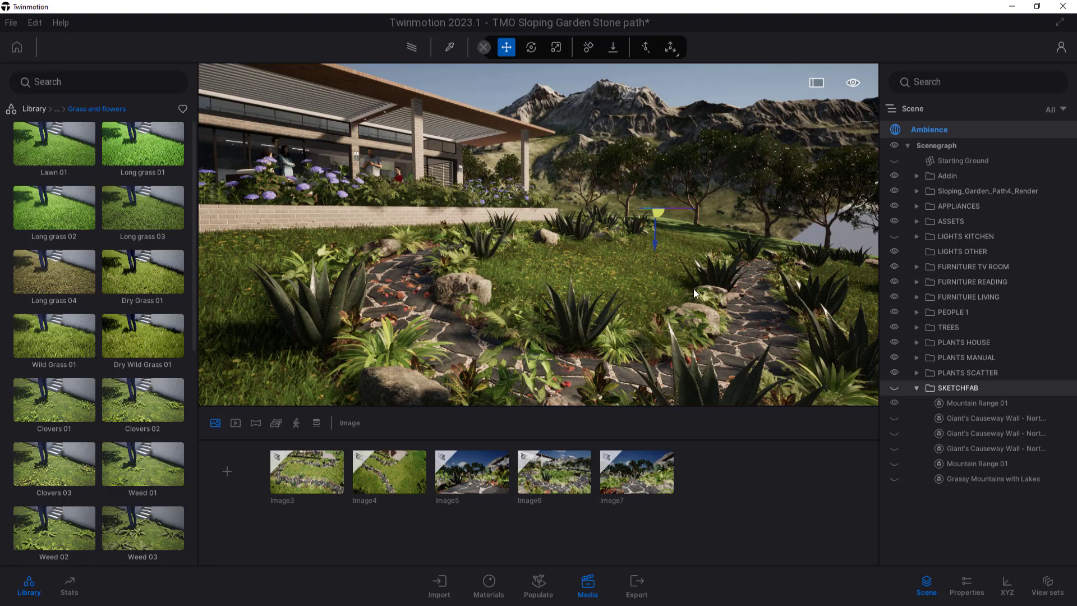
Lower the Mountain Range 01 backdrop slightly along the vertical axis and check it against the garden and house
middle_click_drag(646, 310, 638, 308, "shift")
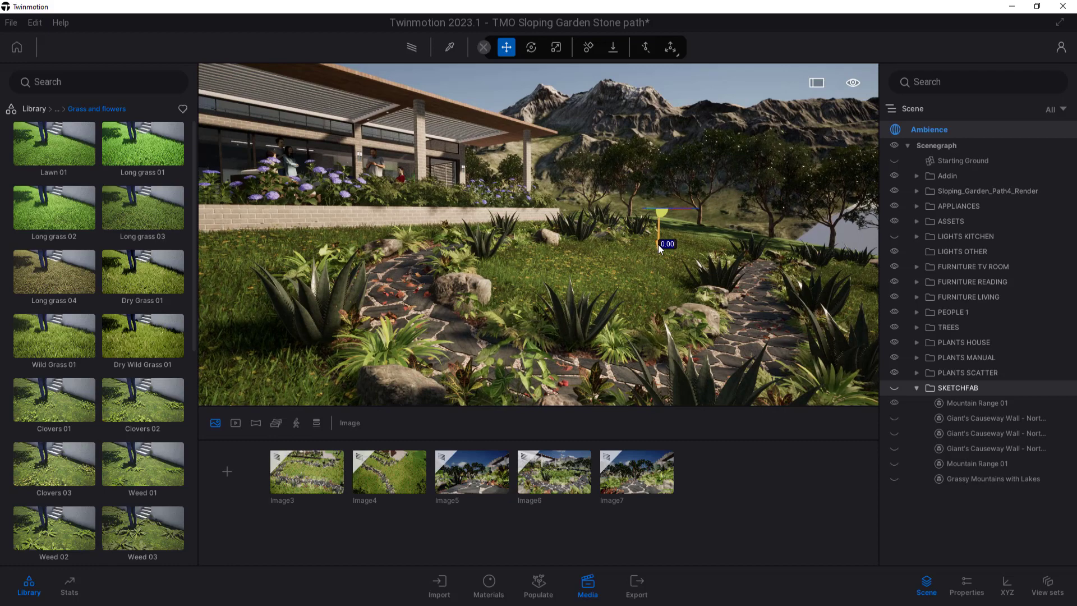
left_click_drag(658, 244, 658, 250)
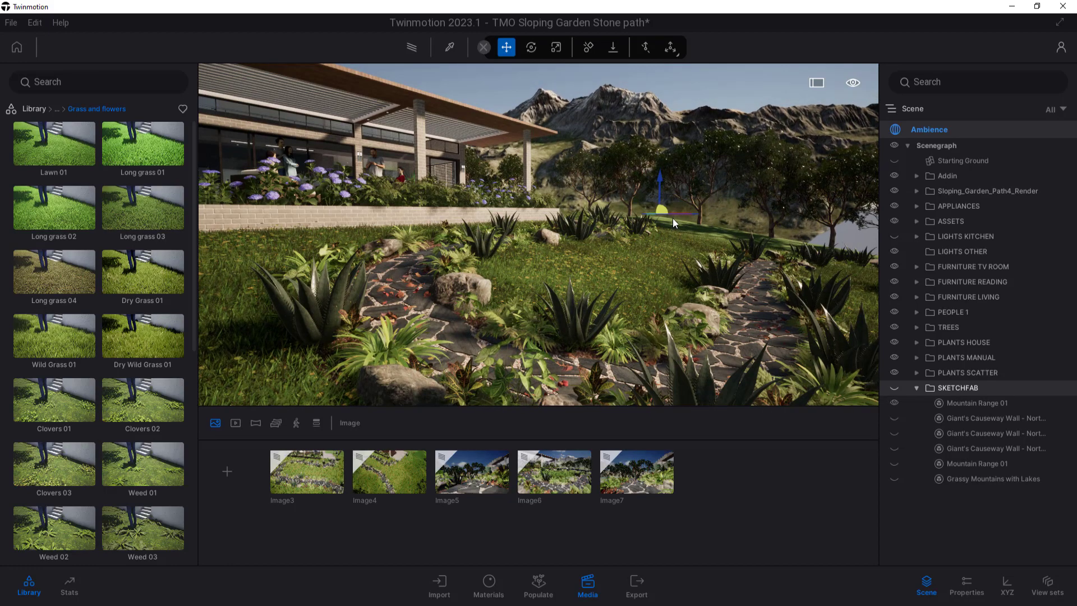
middle_click_drag(684, 294, 624, 285, "shift")
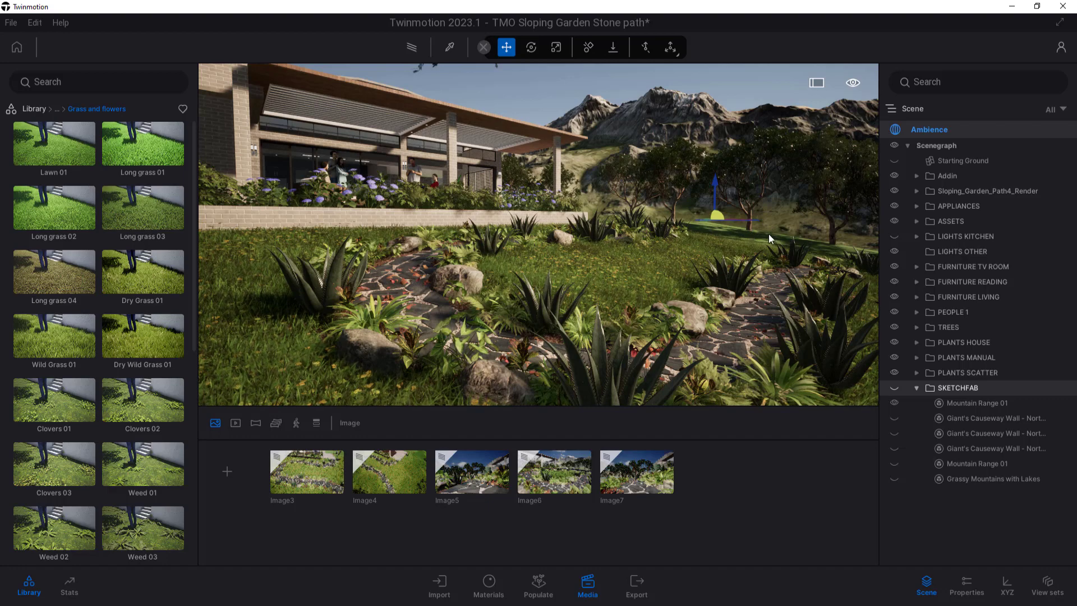
left_click(740, 221)
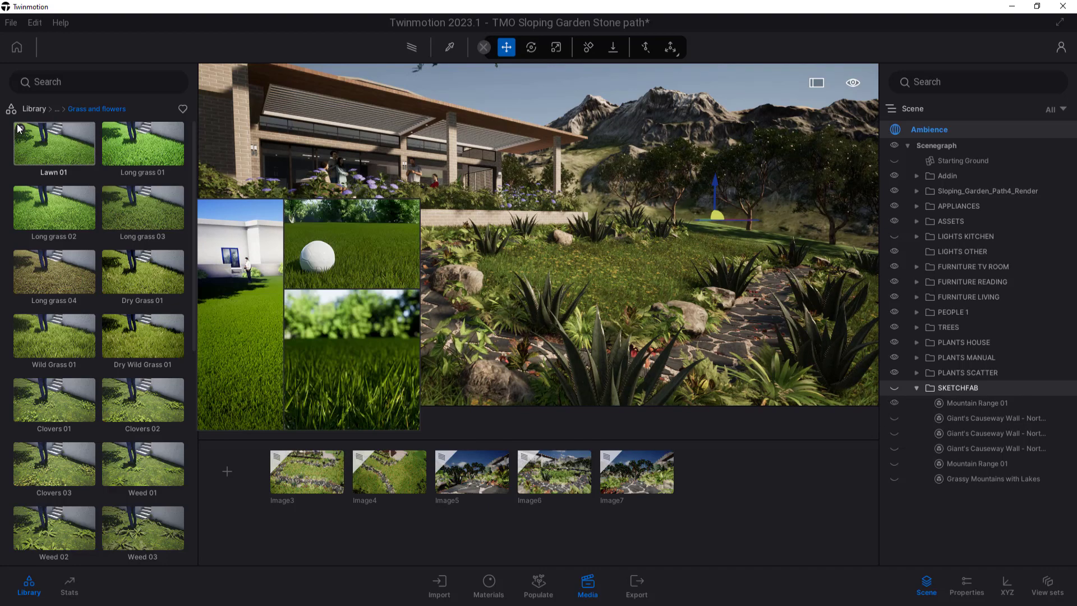
Search Sketchfab's Nature & Plants category for "nature retaining wall", and broaden the search by removing the term Nature
left_click(39, 108)
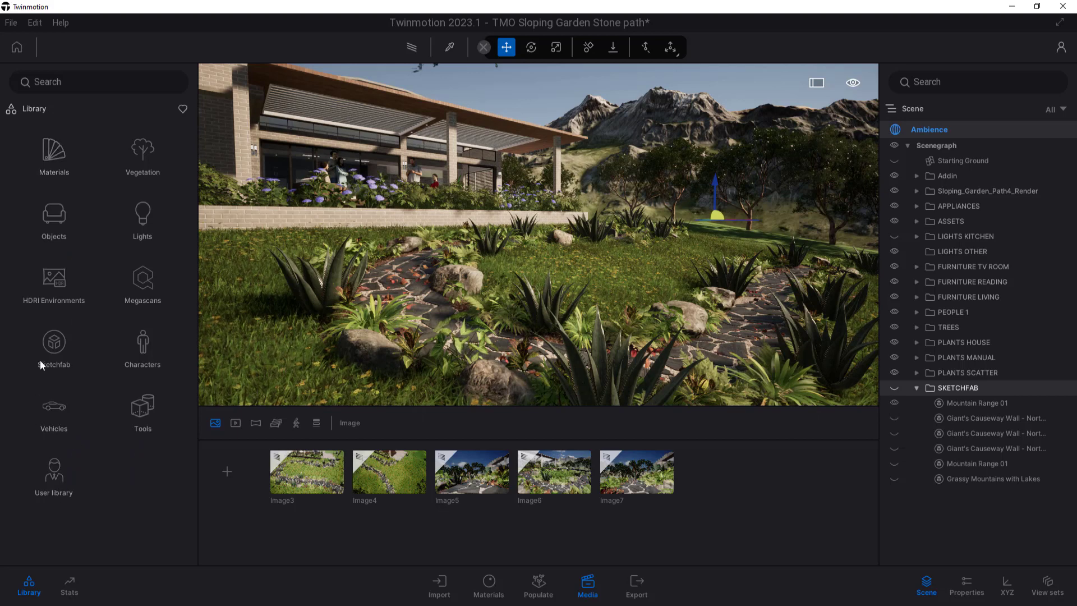
left_click(55, 343)
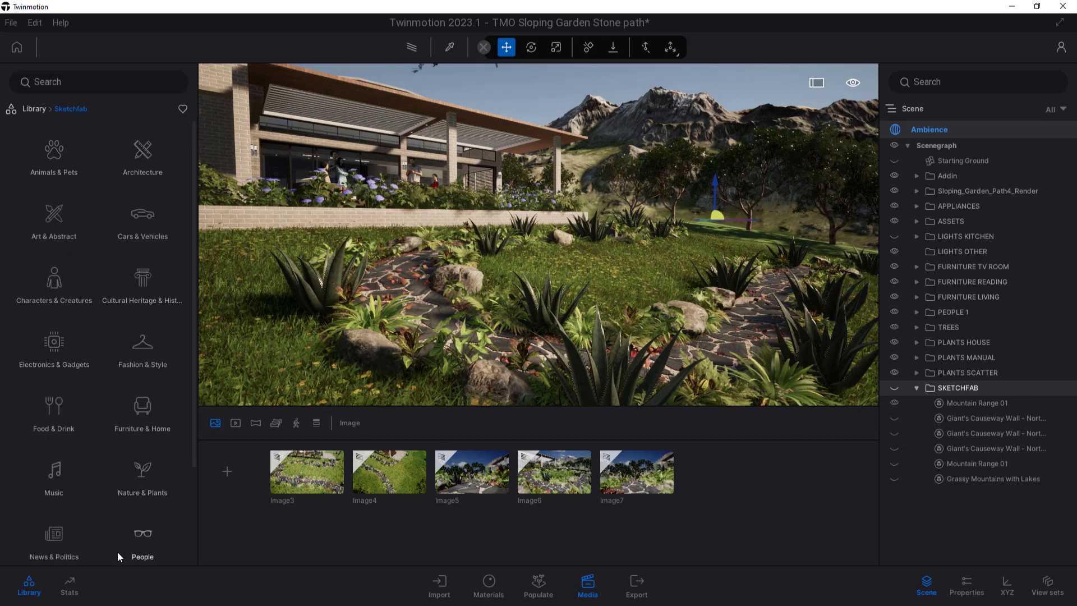
left_click(140, 472)
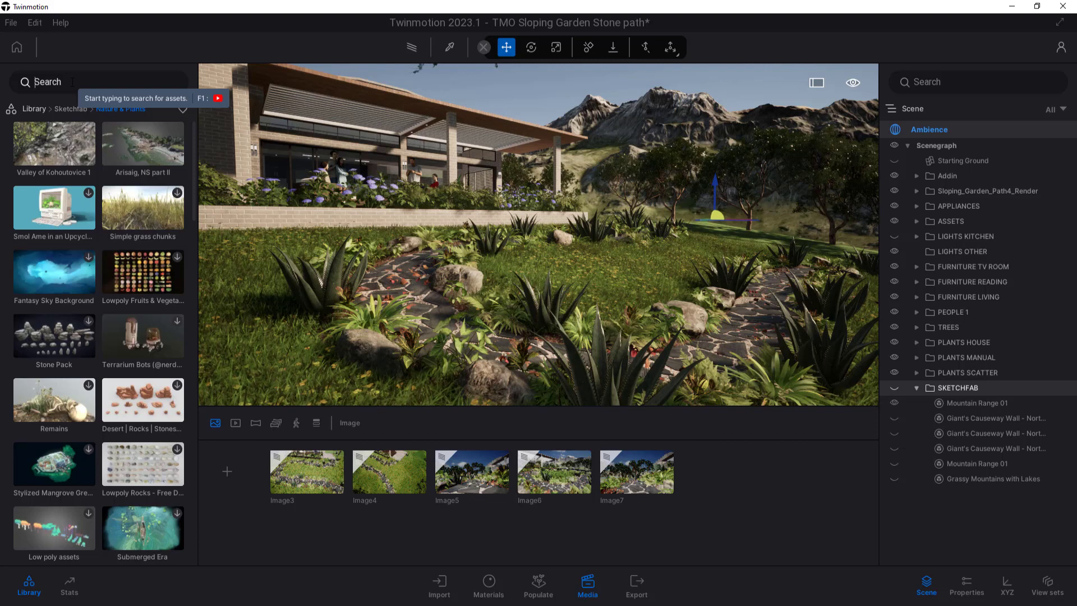
type("nature ret")
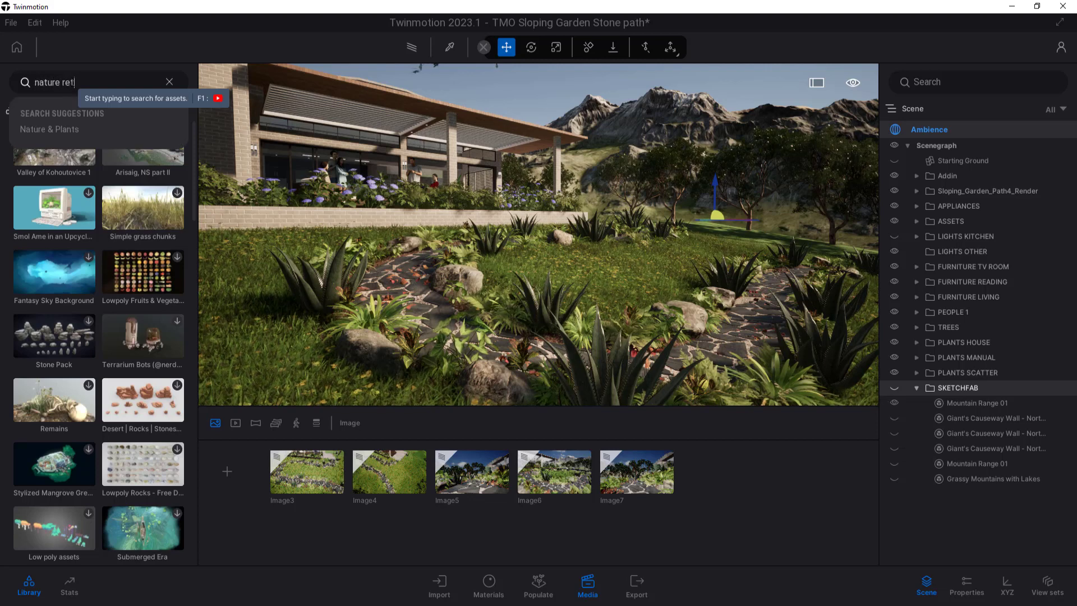
type("aining wall")
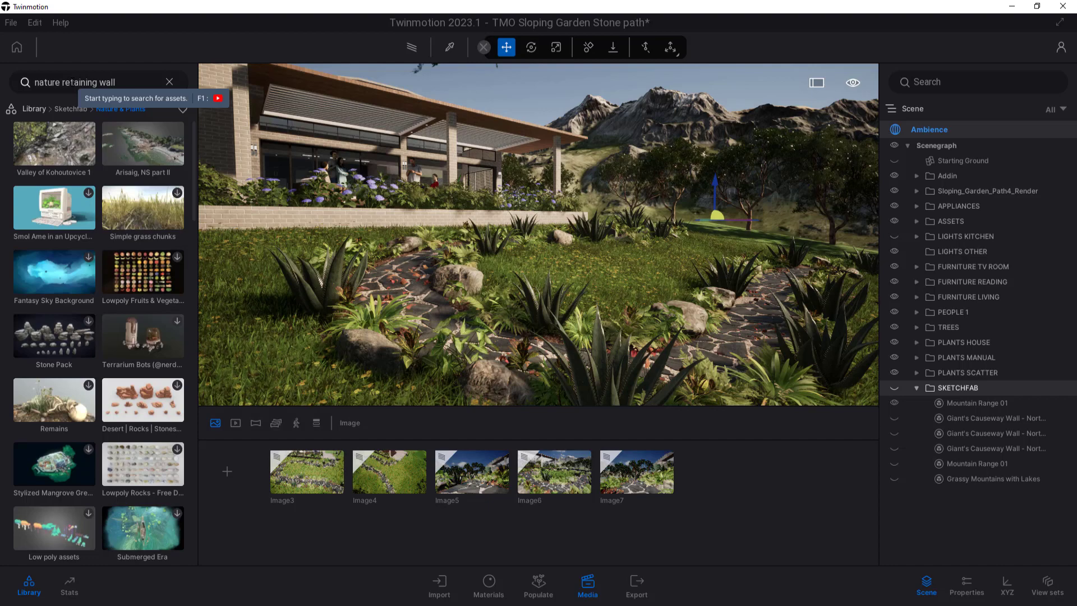
key("Return")
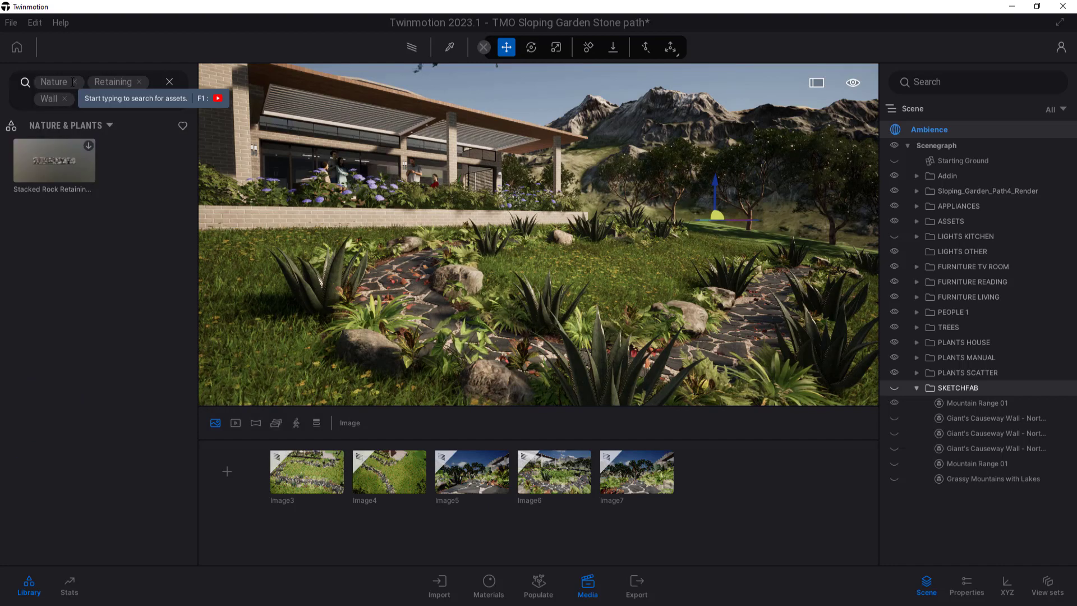
mouse_move(56, 173)
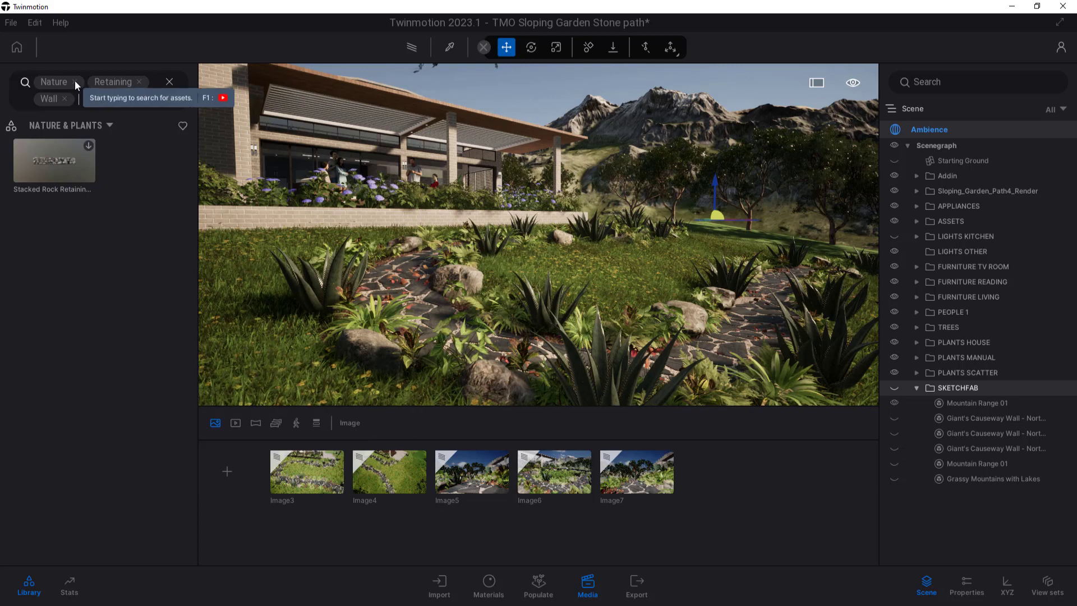
left_click(74, 82)
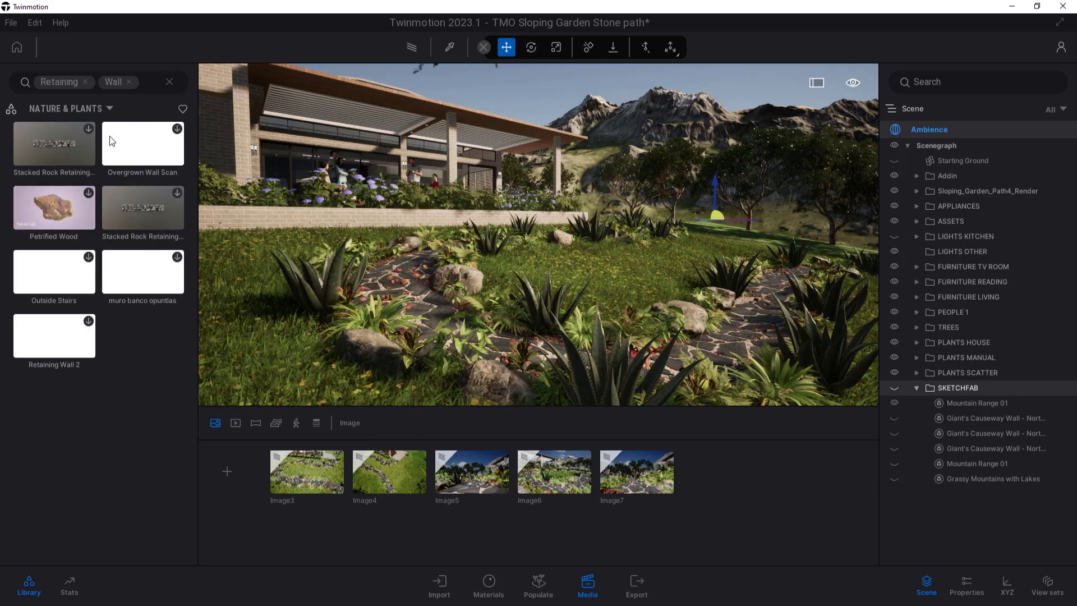
mouse_move(88, 327)
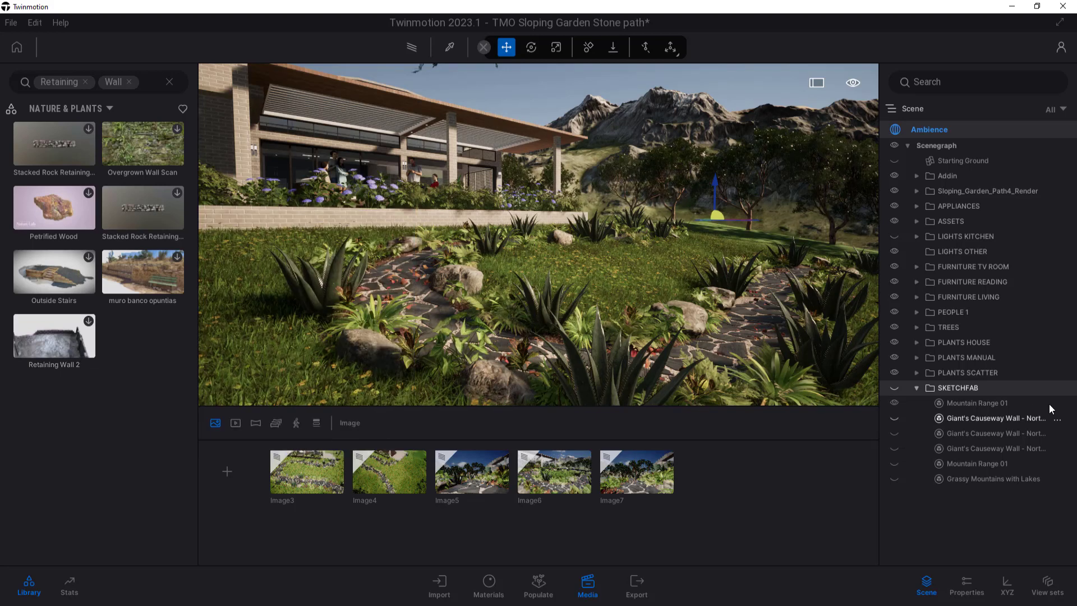
Make the first Giant's Causeway Wall model visible and inspect its placement along the lawn's outer edge
left_click(966, 419)
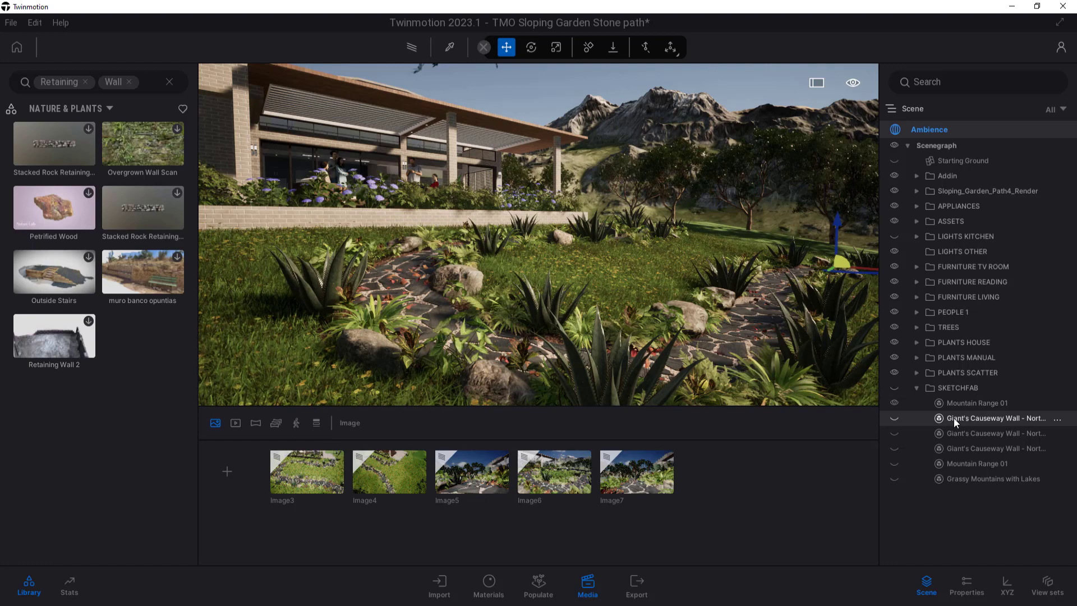
key("f")
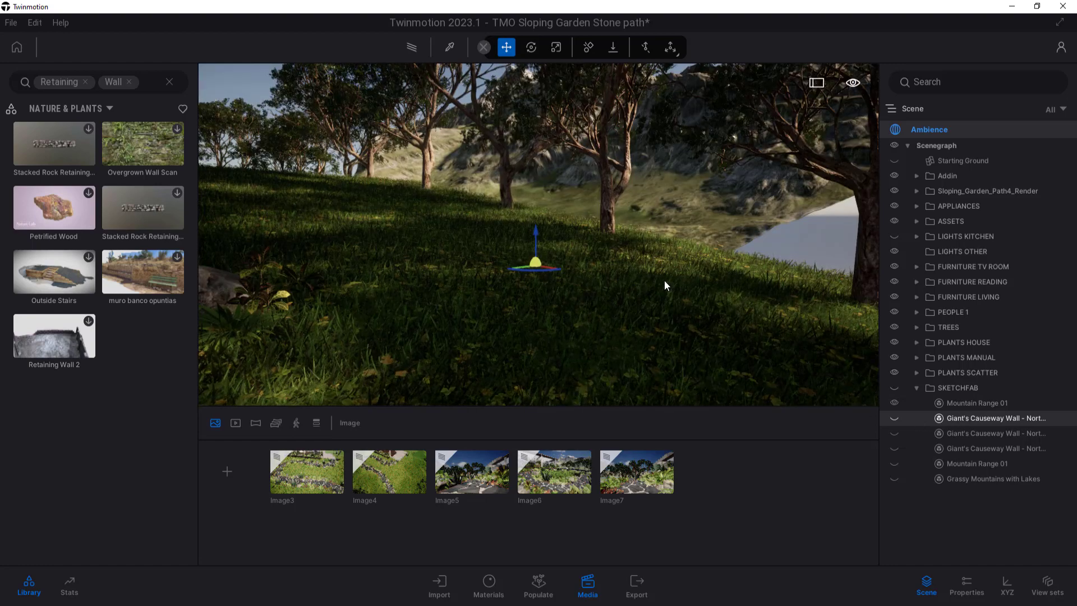
left_click(894, 417)
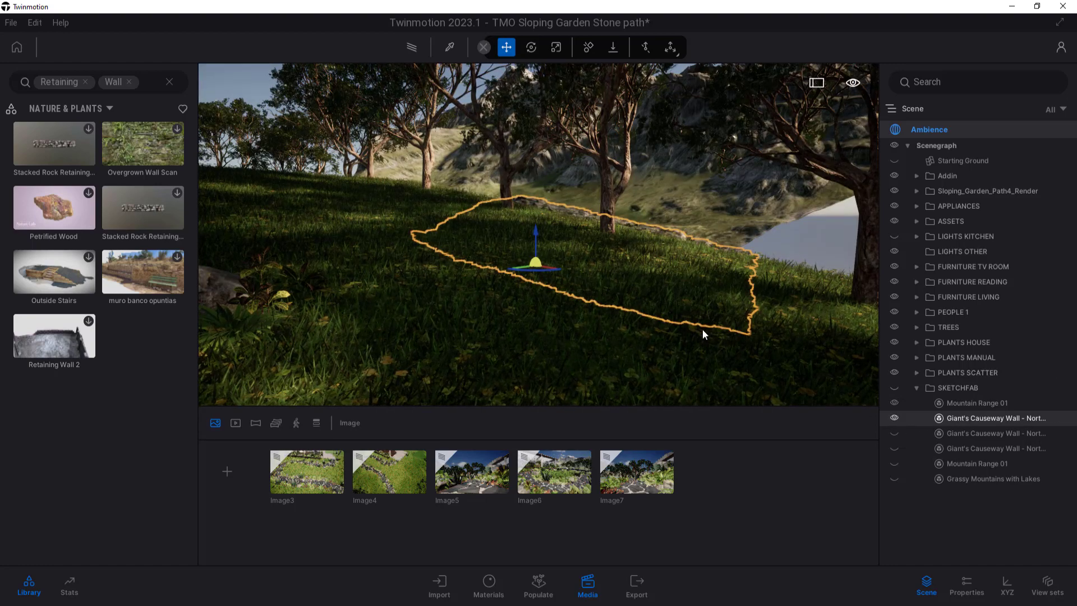
right_click_drag(828, 269, 601, 275)
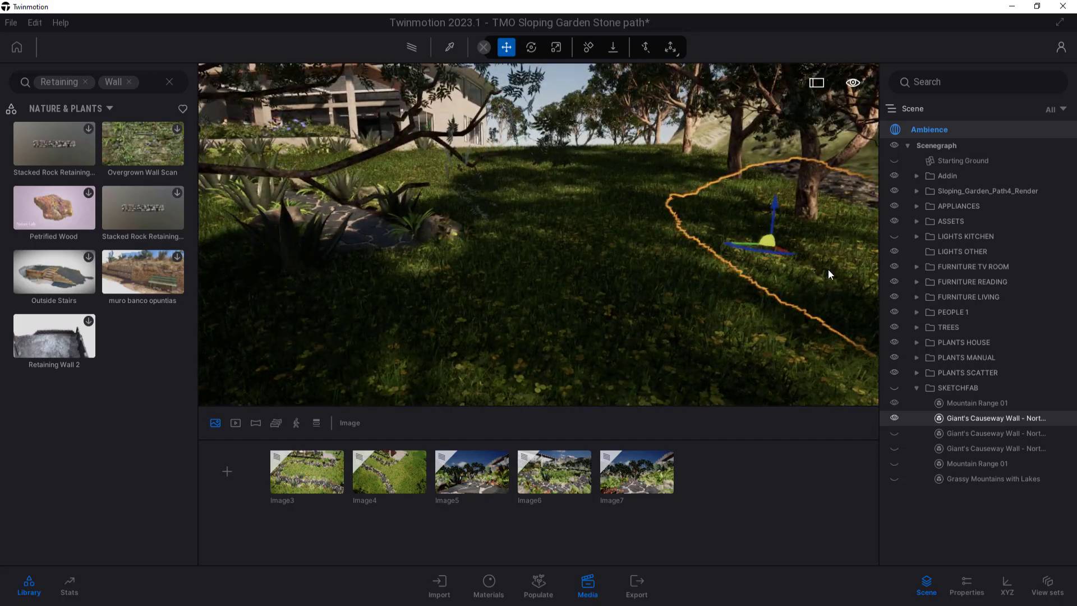
middle_click_drag(828, 269, 654, 254)
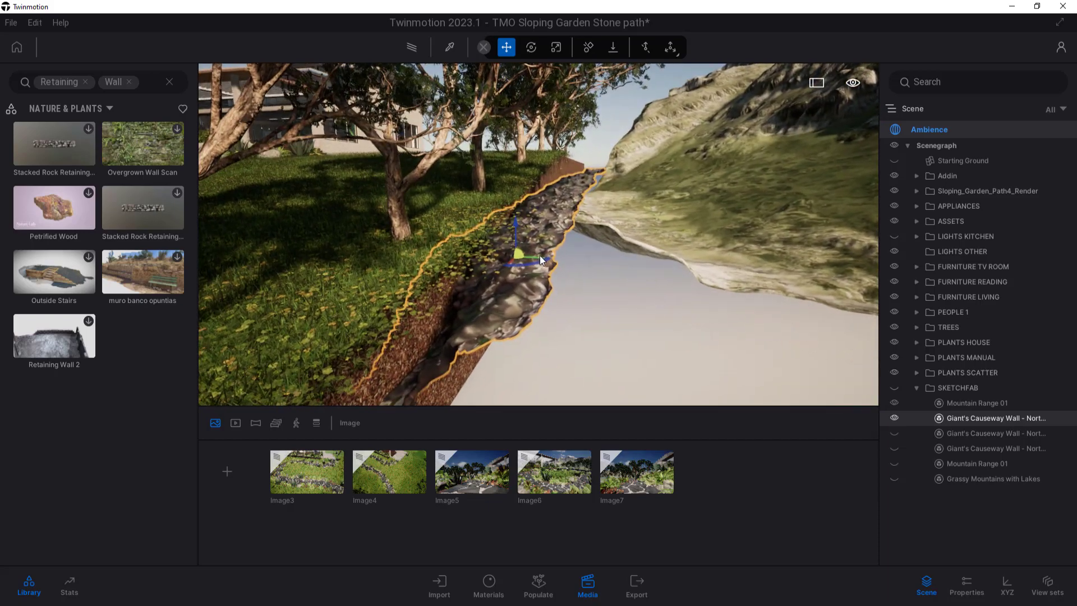
middle_click_drag(540, 255, 505, 230)
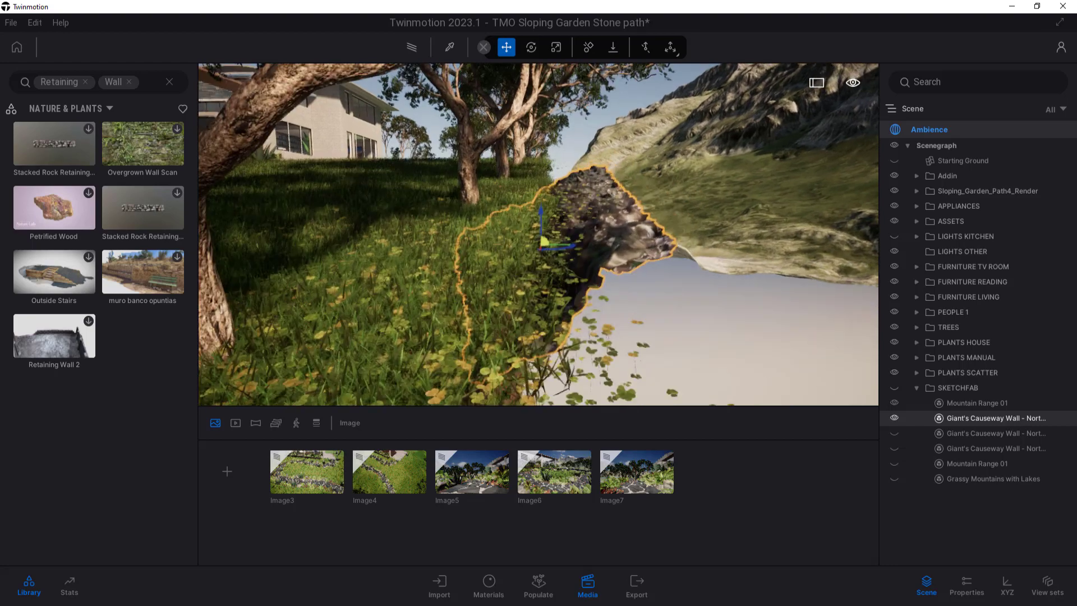
Make the other two Giant's Causeway Wall models visible and check the walls from across the garden path
left_click(894, 433)
left_click(894, 447)
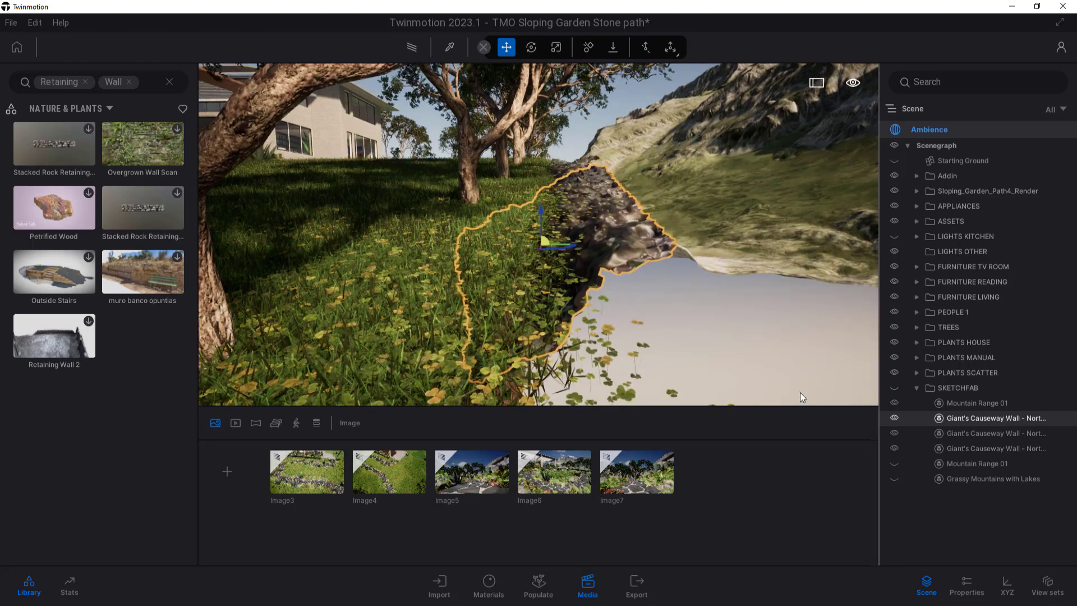
middle_click_drag(513, 250, 487, 206, "shift")
scroll(634, 278, "down", 5)
middle_click_drag(429, 258, 455, 240, "shift")
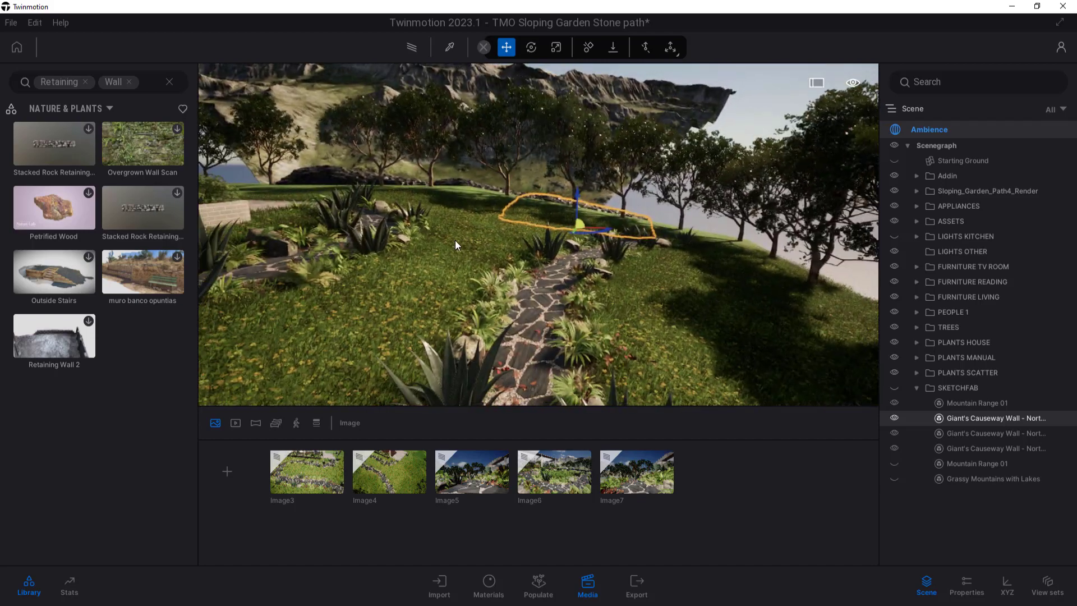
middle_click_drag(424, 294, 375, 260, "shift")
middle_click_drag(470, 276, 517, 290, "shift")
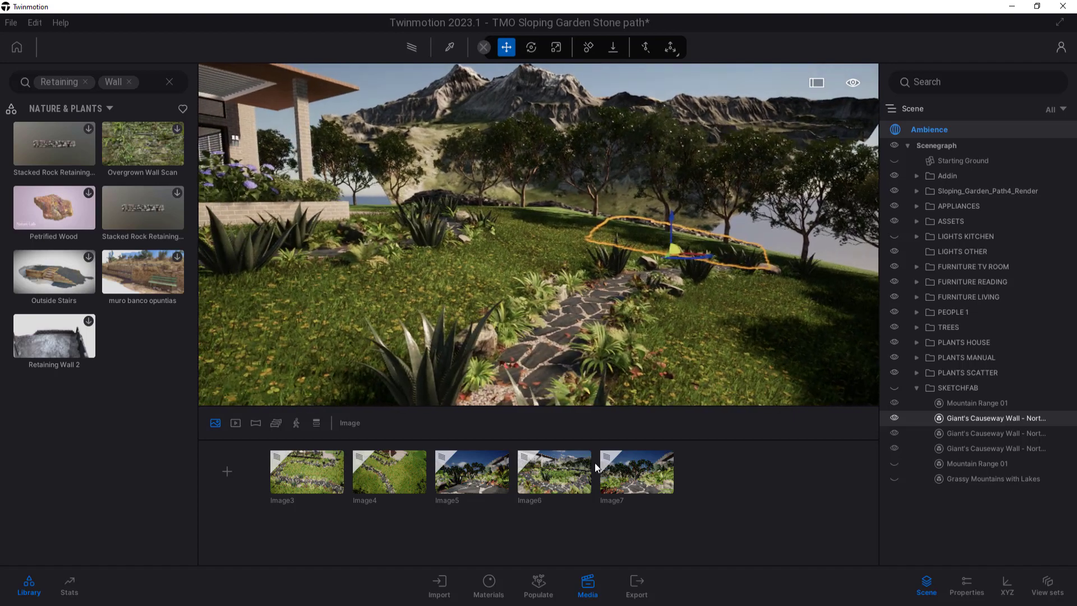
Load the saved Image6 view and turn off its path tracer
mouse_move(550, 479)
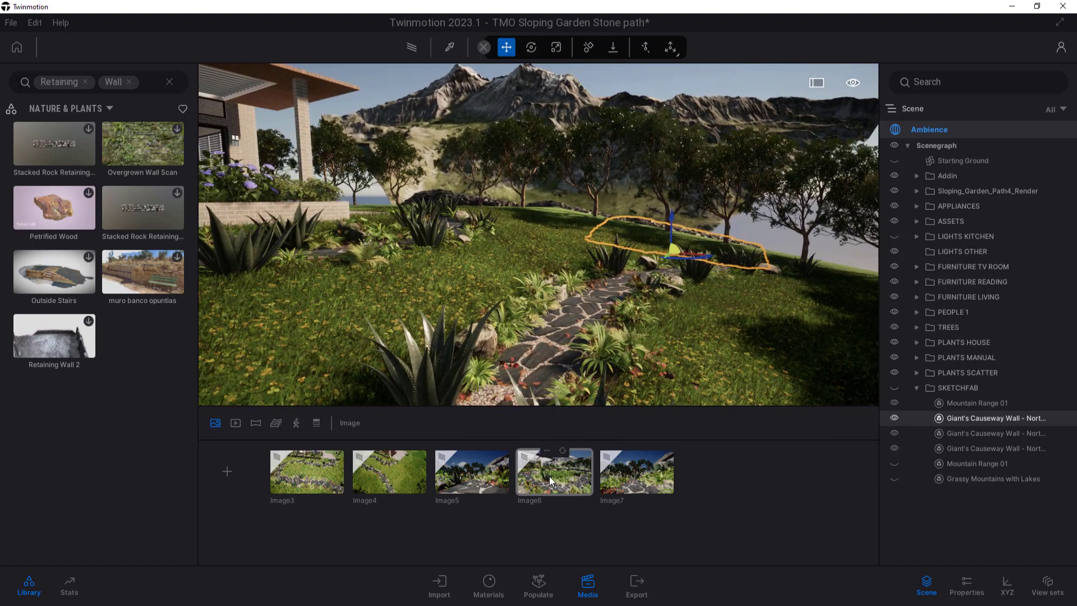
left_click(550, 477)
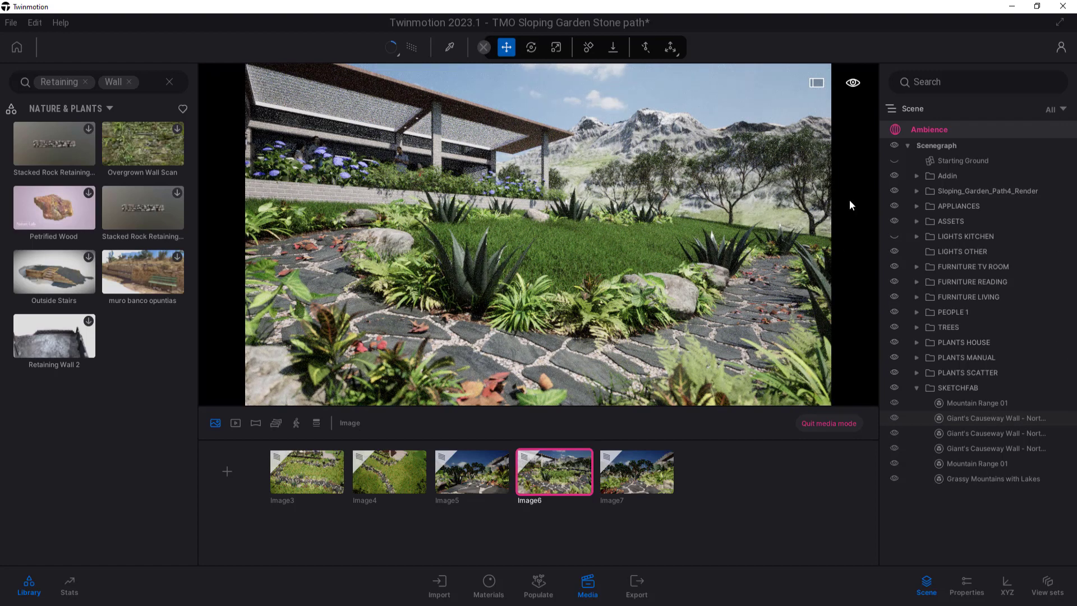
left_click(411, 49)
Select all three Giant's Causeway Wall models and raise them slightly above the lawn's far edge
left_click(976, 434)
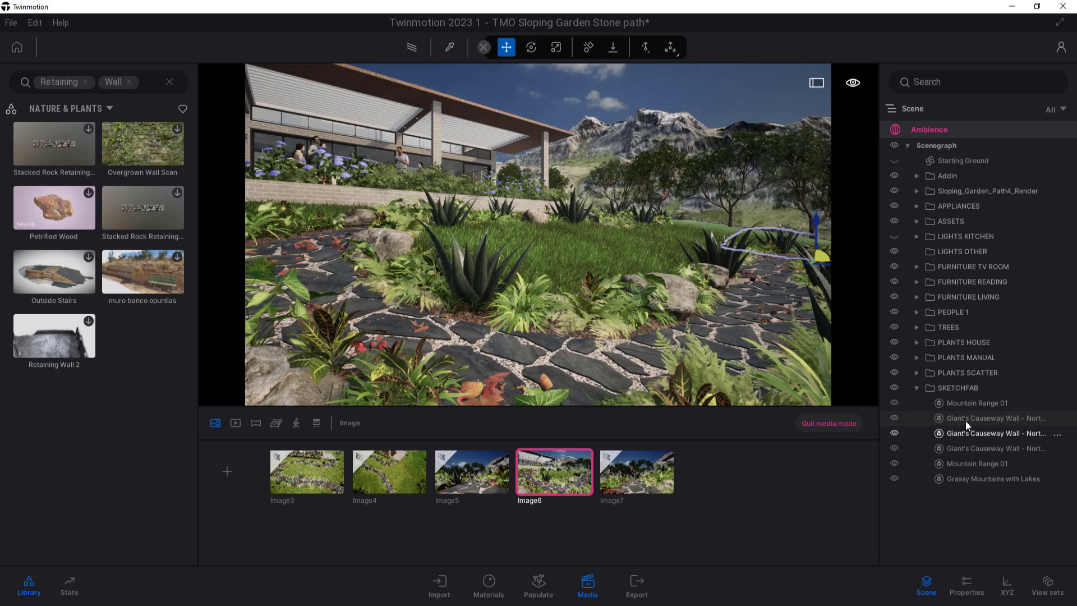
left_click(965, 421, "ctrl")
left_click(965, 449, "ctrl")
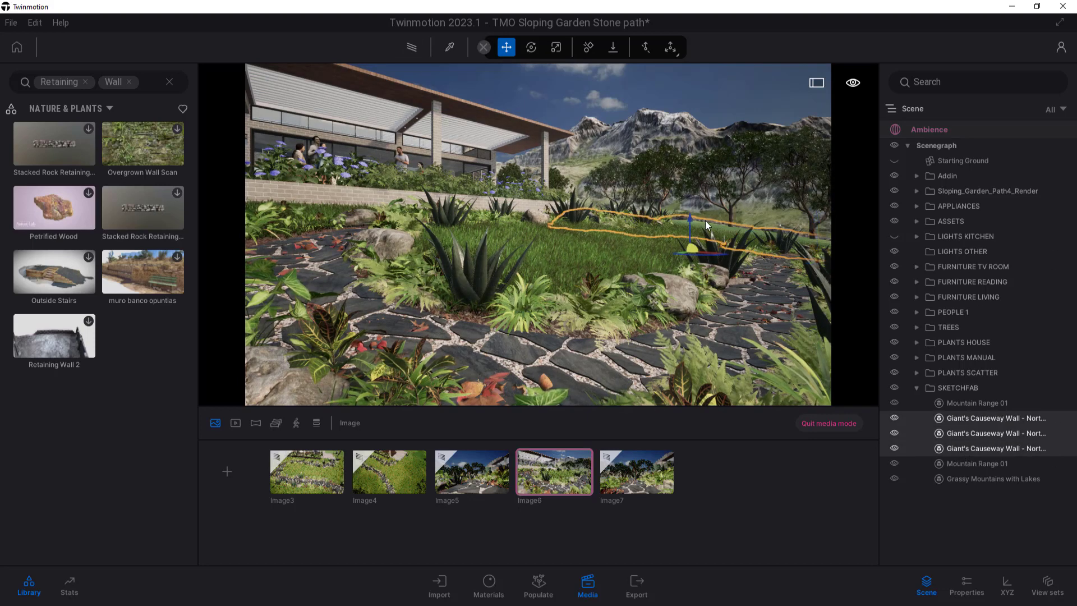
left_click_drag(690, 221, 689, 211)
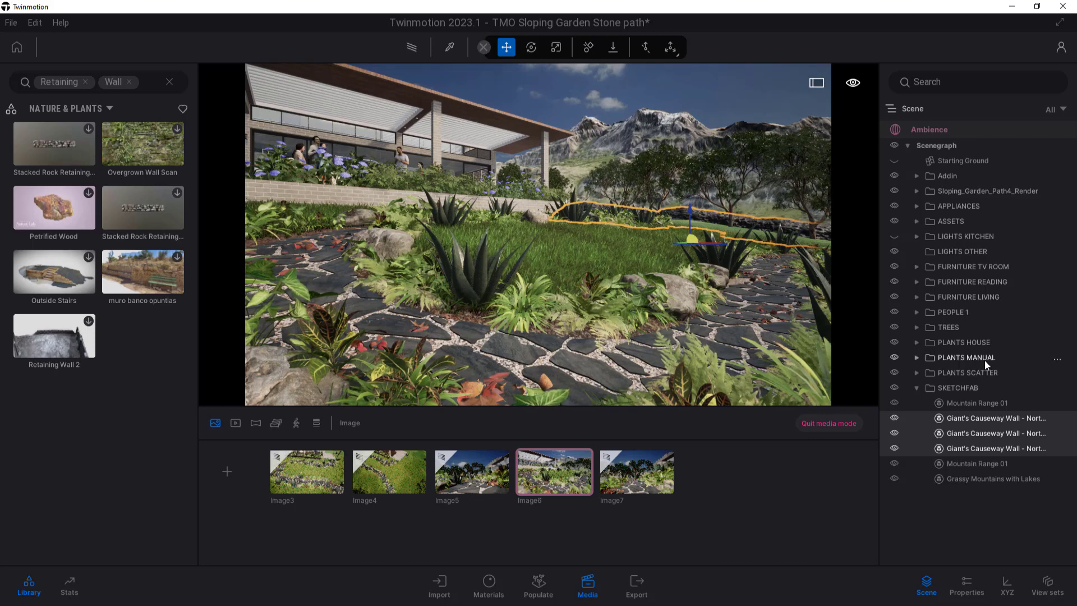
Check the raised Giant's Causeway Wall area from close to the lawn and trees
key("w")
right_click_drag(612, 268, 773, 321)
key("q")
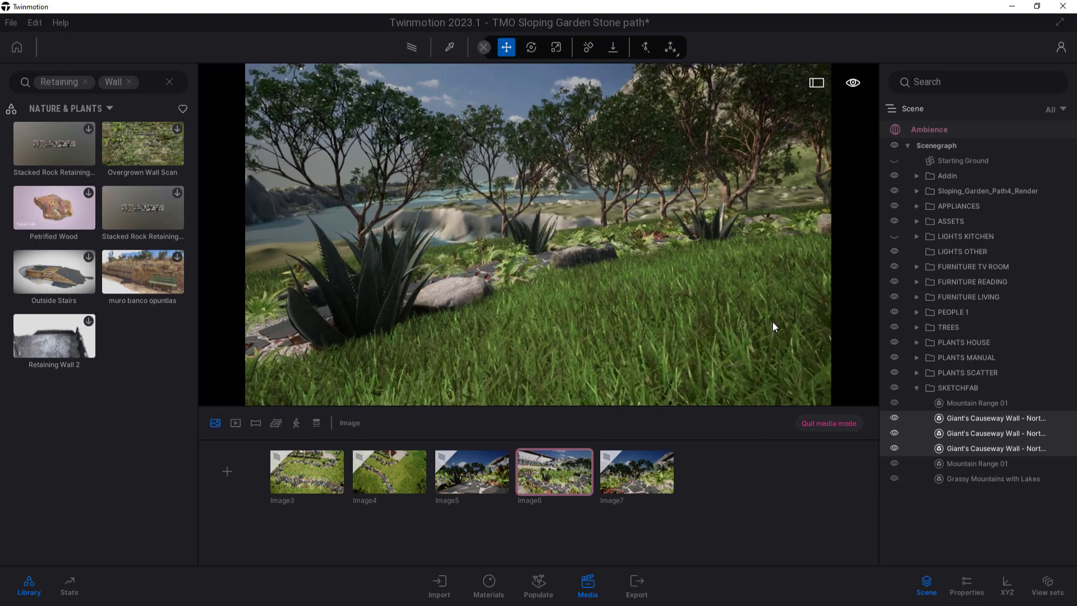
Load the saved Image5 view and disable its depth of field
left_click(470, 471)
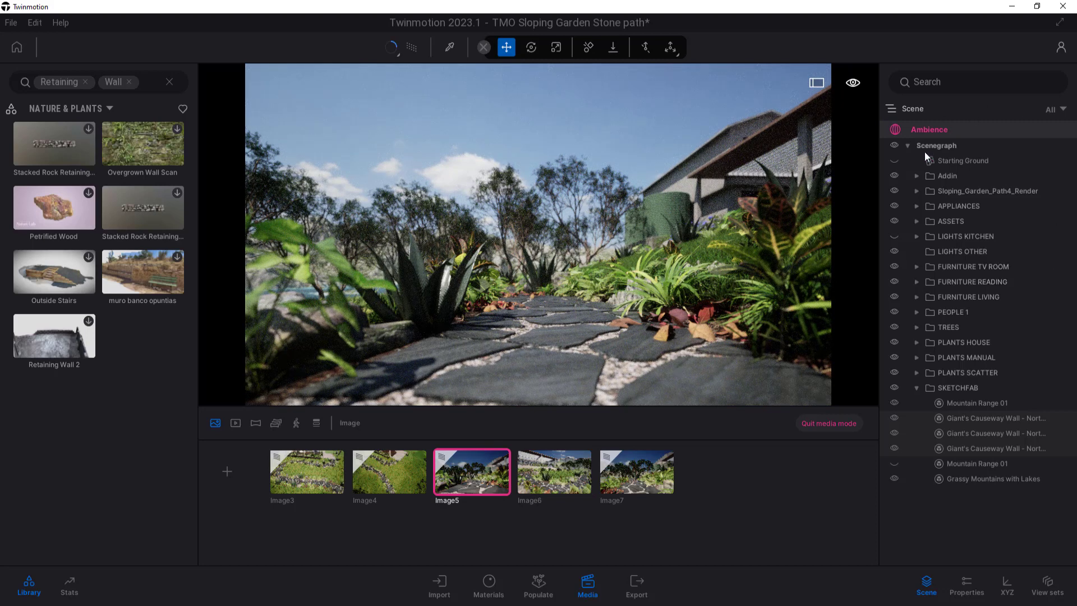
left_click(587, 587)
left_click(956, 578)
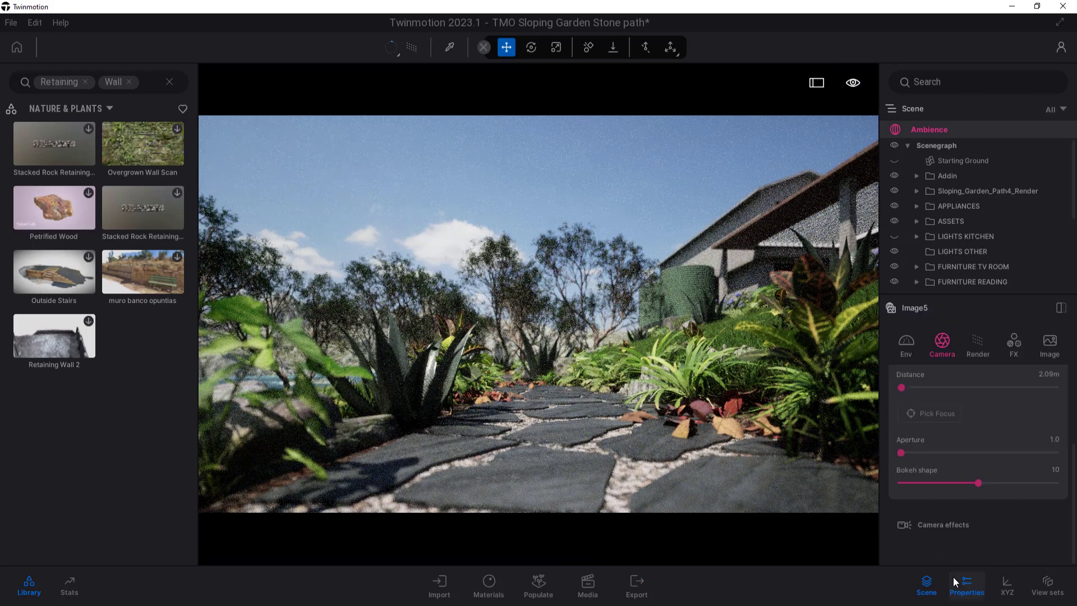
left_click(902, 355)
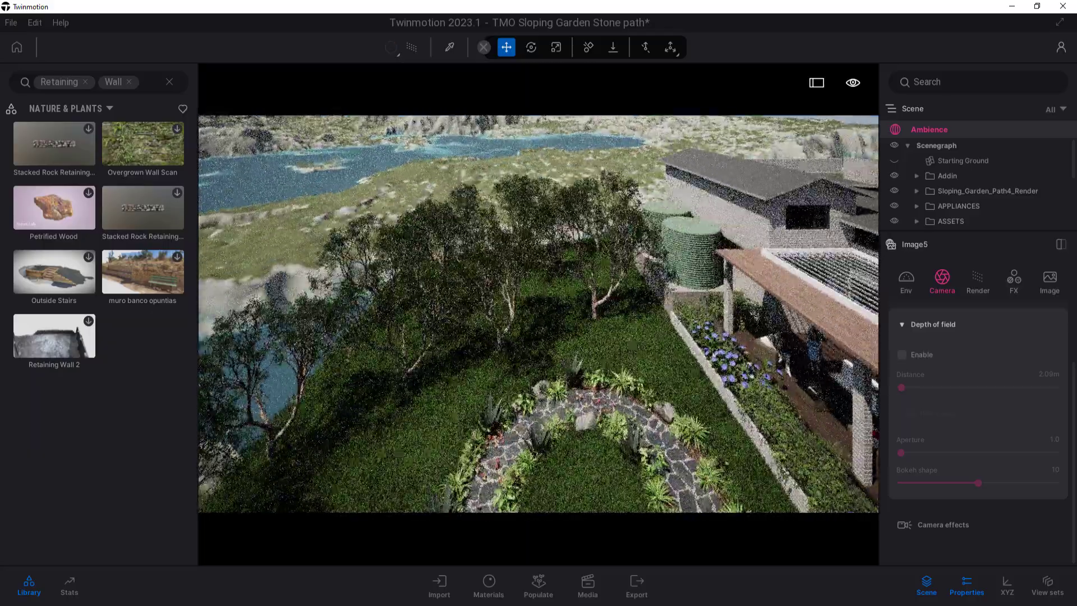
Examine the trees and distant landscape from above and lawn level, and return to the saved Image5 view
middle_click_drag(595, 317, 594, 255, "shift")
middle_click_drag(343, 393, 343, 420)
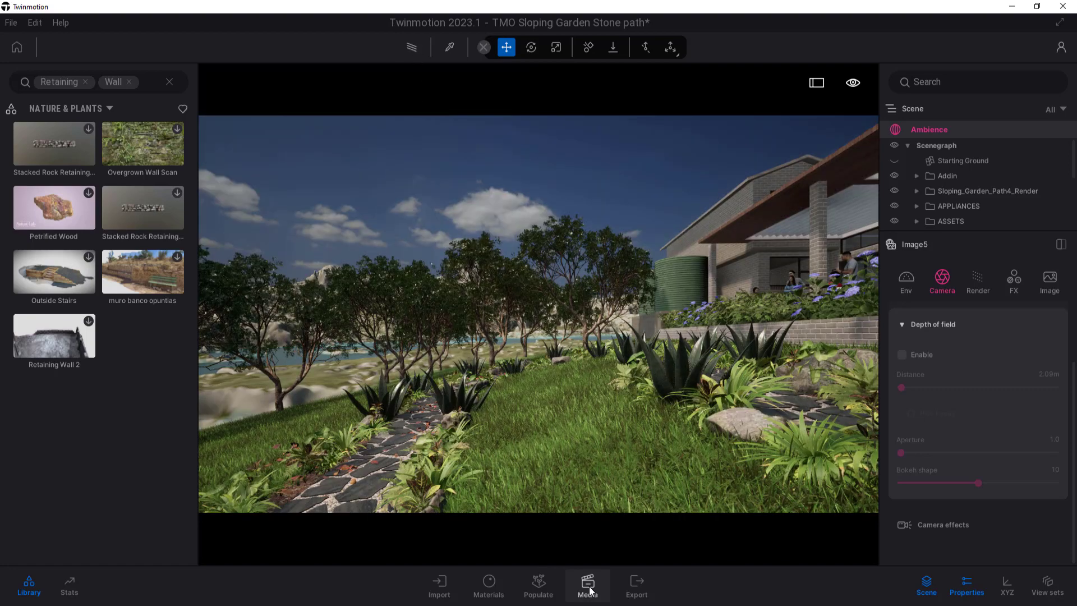
left_click(587, 585)
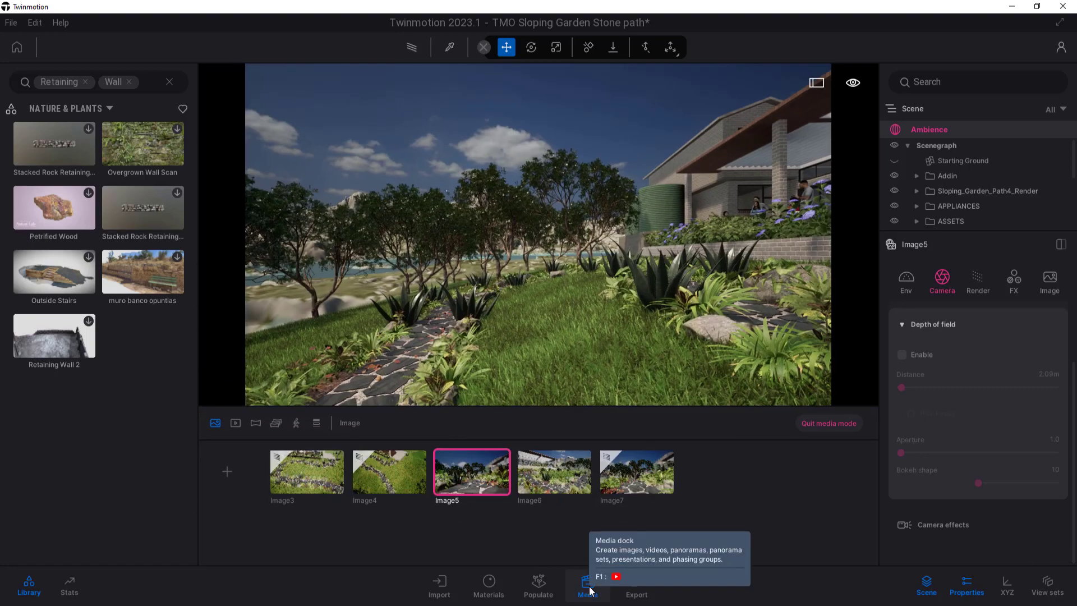
left_click(467, 479)
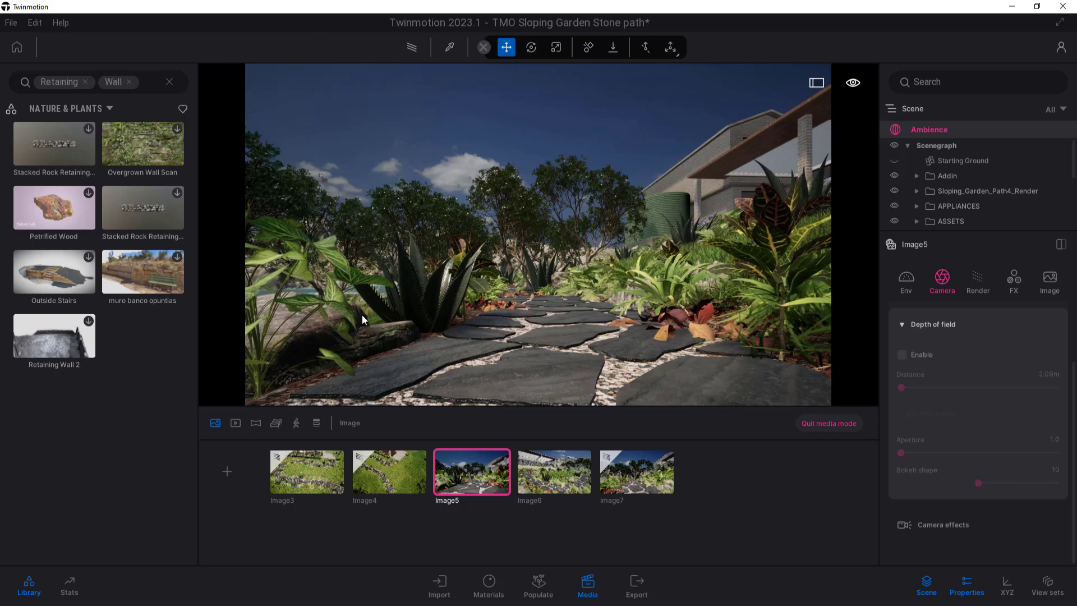
Collapse the SKETCHFAB folder, hide PLANTS MANUAL and PLANTS SCATTER to expose the bare path, and make PLANTS MANUAL visible again
left_click(961, 585)
left_click(918, 389)
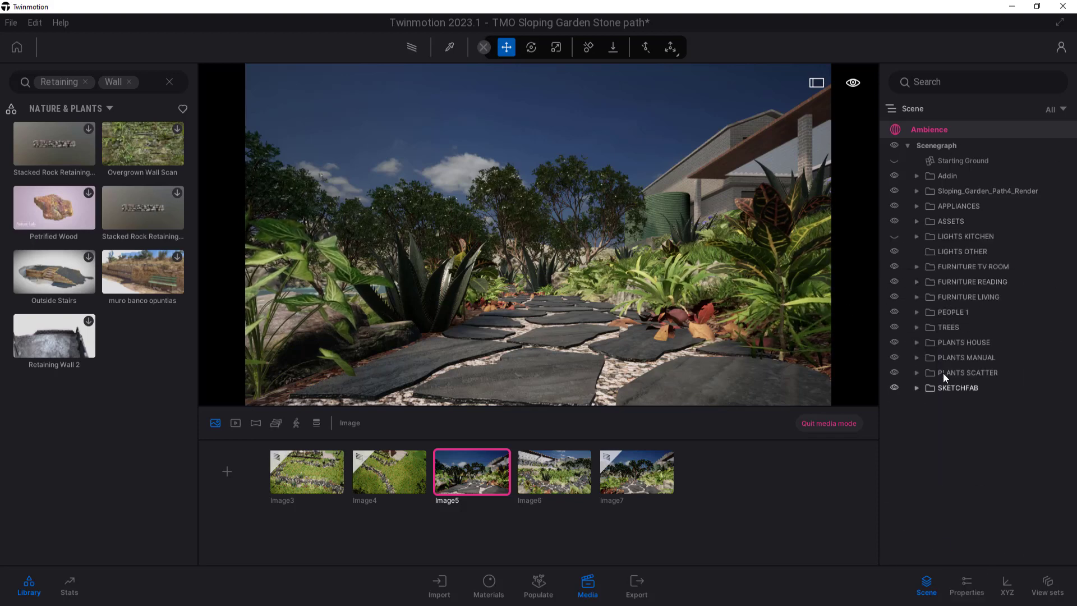
left_click(895, 357)
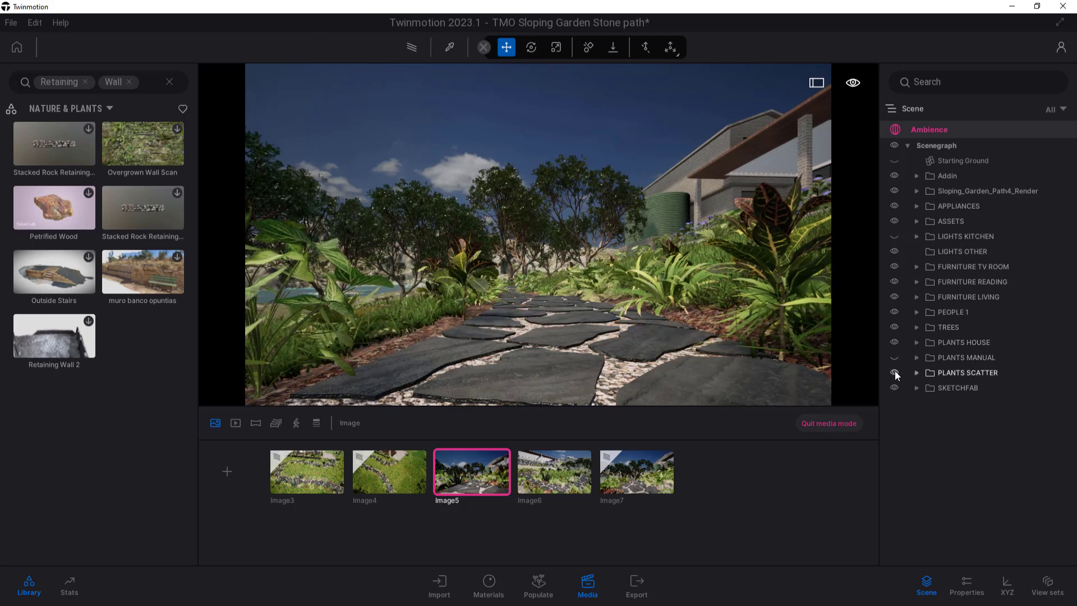
left_click(894, 372)
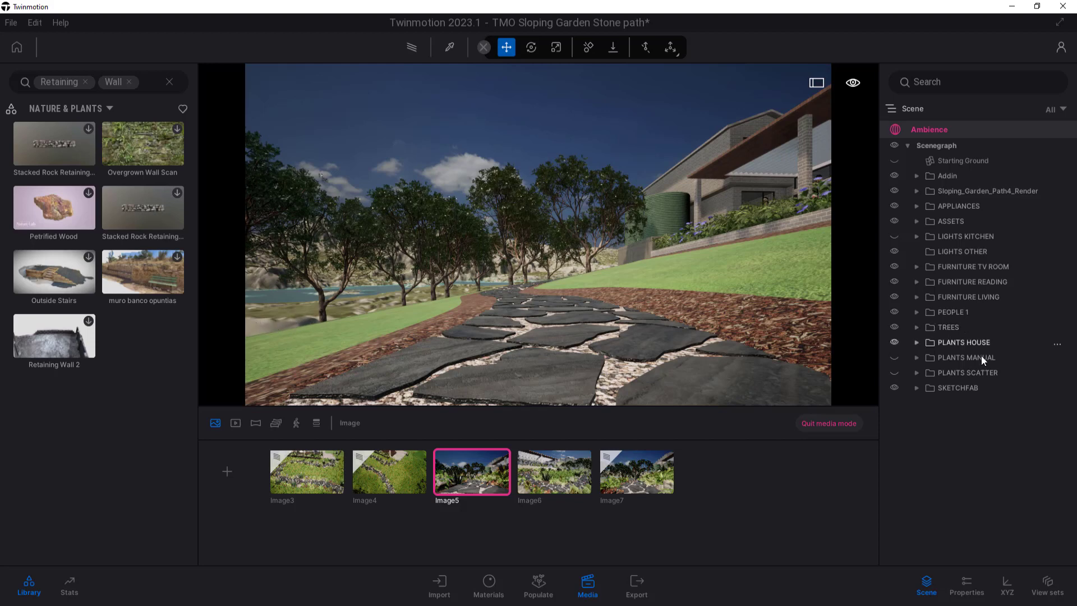
left_click(895, 356)
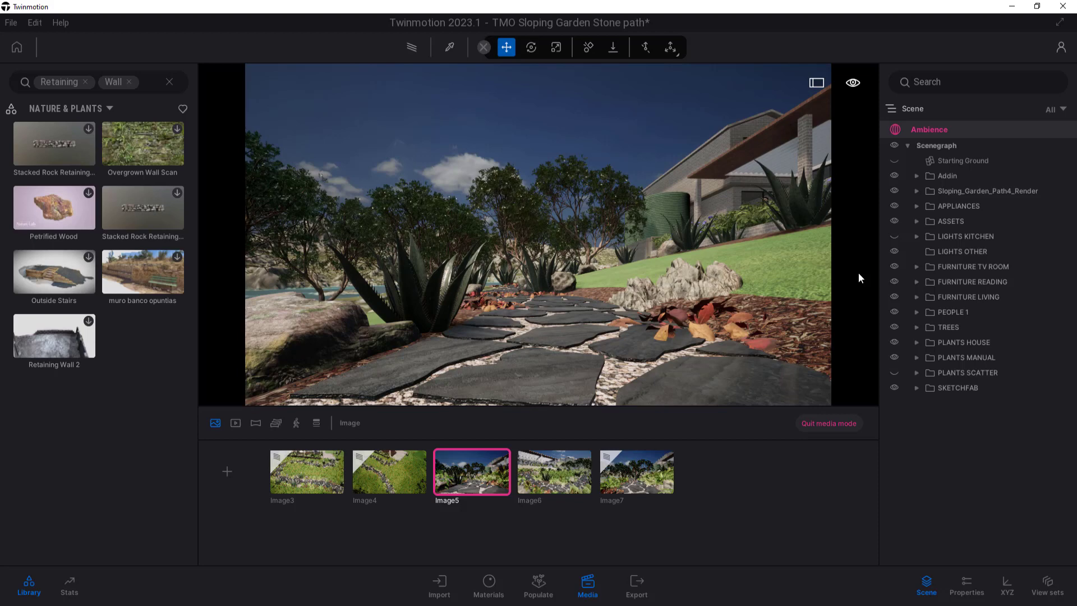
Review the saved Image3, Image4, Image6 and Image7 views of the garden path in turn
left_click(304, 476)
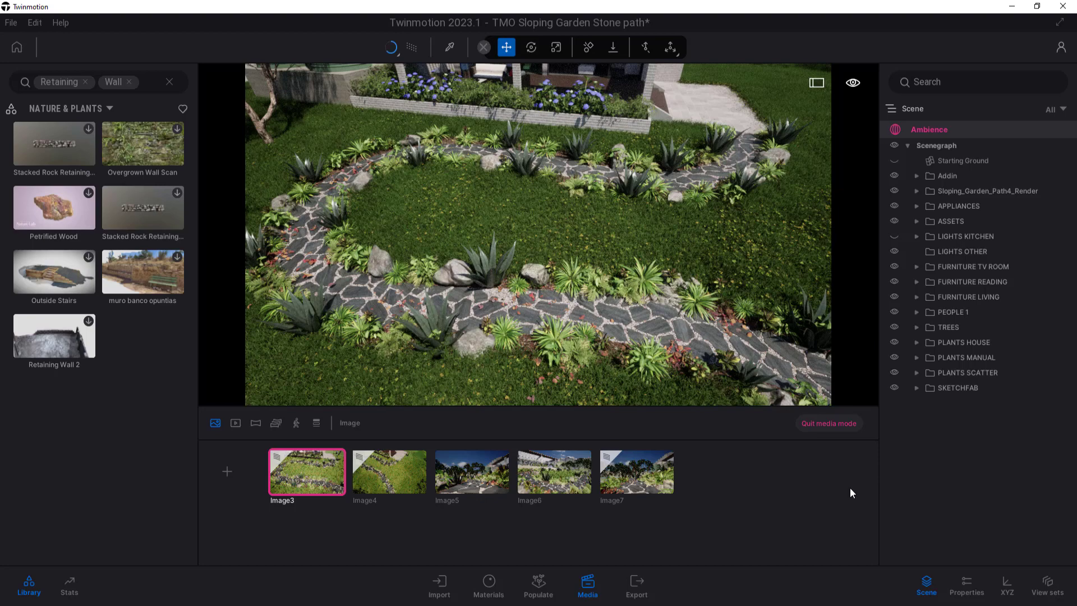
left_click(415, 469)
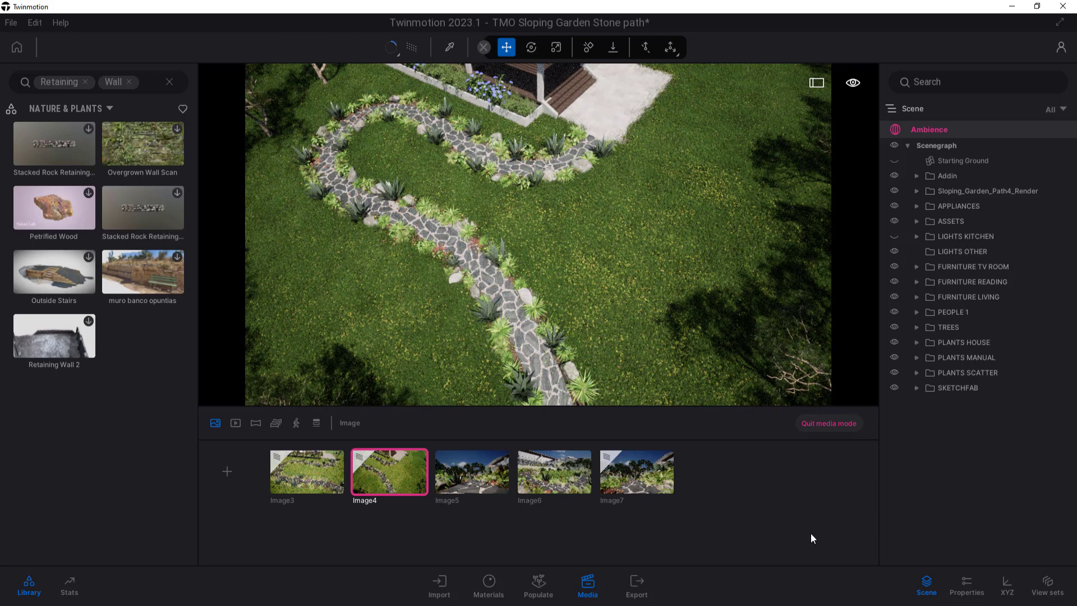
left_click(561, 476)
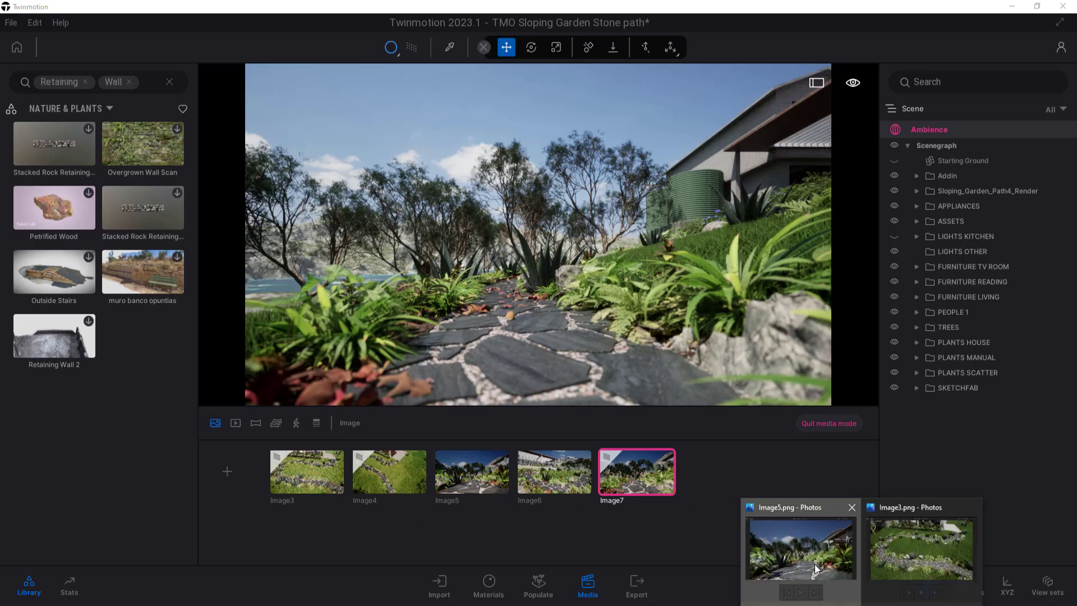
Switch to Photos and examine the rendered Image5.png up close, including the stepping stones, plants and background blur
left_click(814, 563)
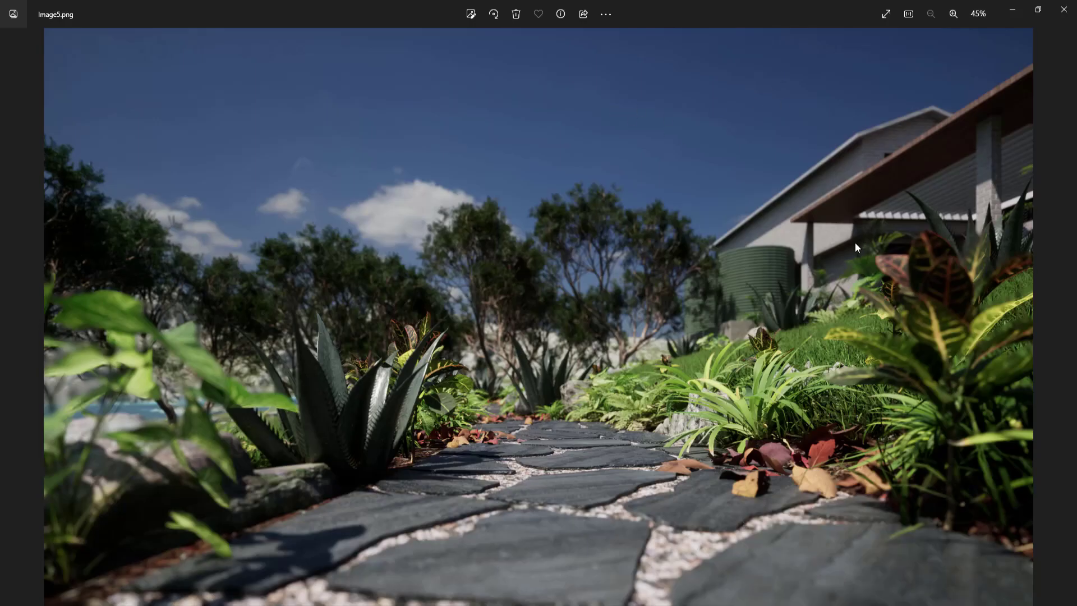
scroll(711, 325, "up", 3)
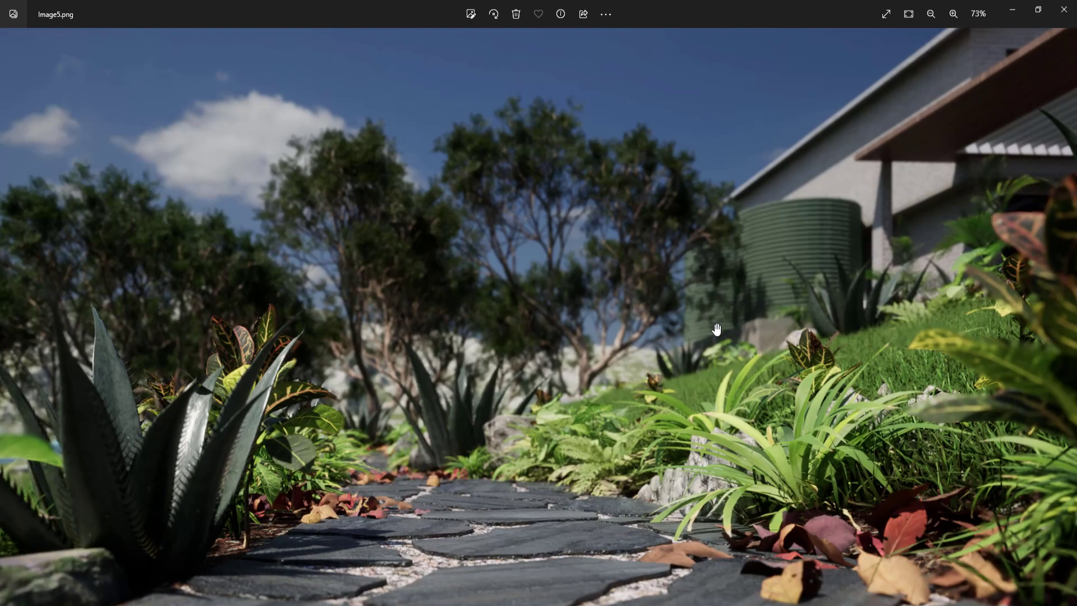
scroll(533, 592, "up", 1)
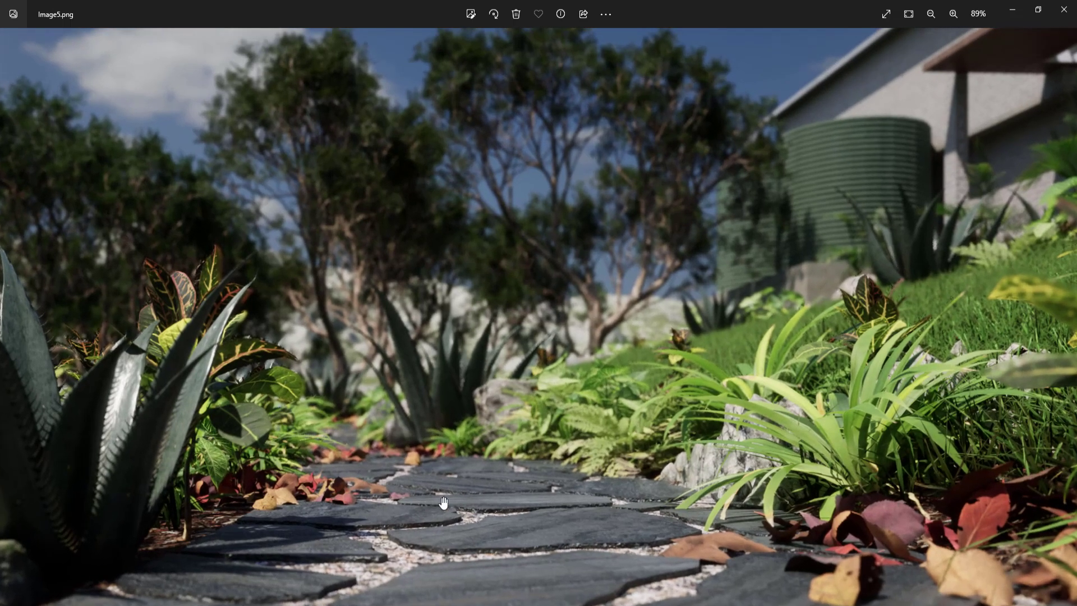
scroll(596, 455, "down", 3)
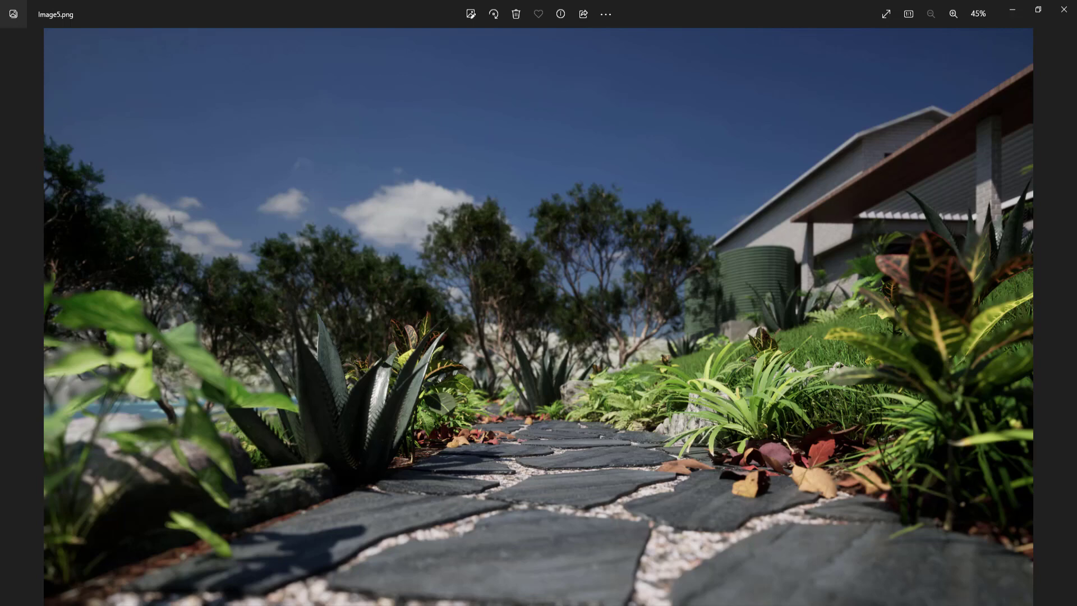
Switch to the rendered Image3.png and examine the path's stones, pebbles, fallen leaves and edge planting up close
mouse_move(863, 600)
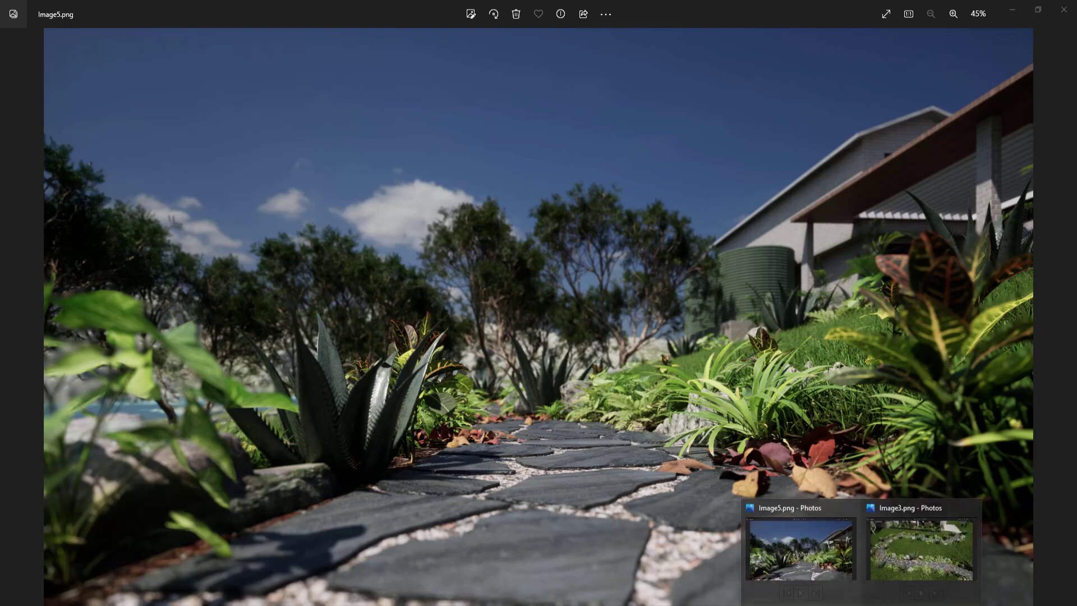
left_click(904, 544)
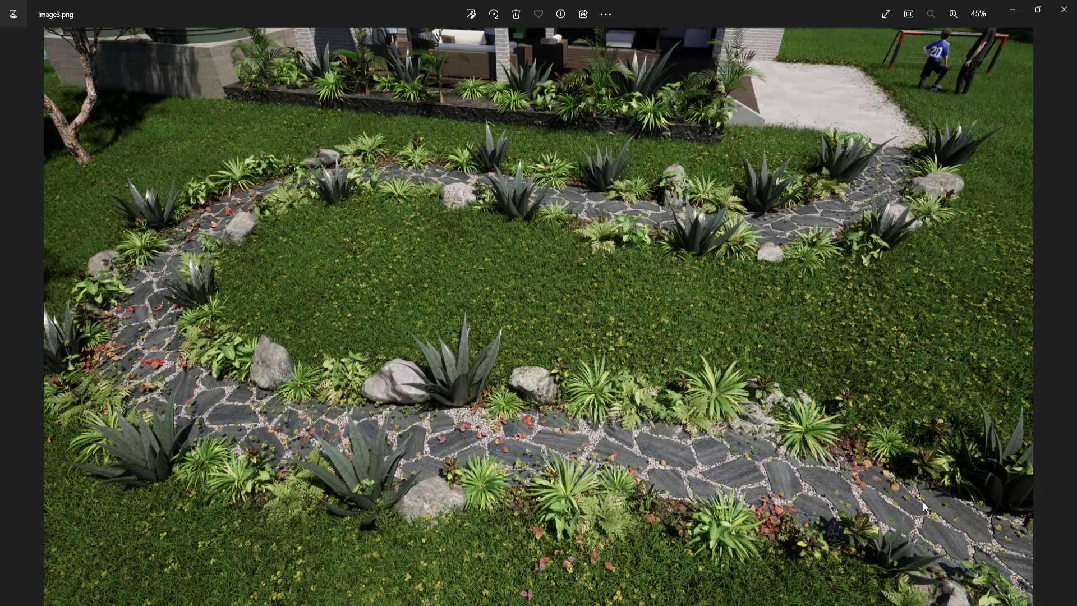
scroll(689, 486, "up", 3)
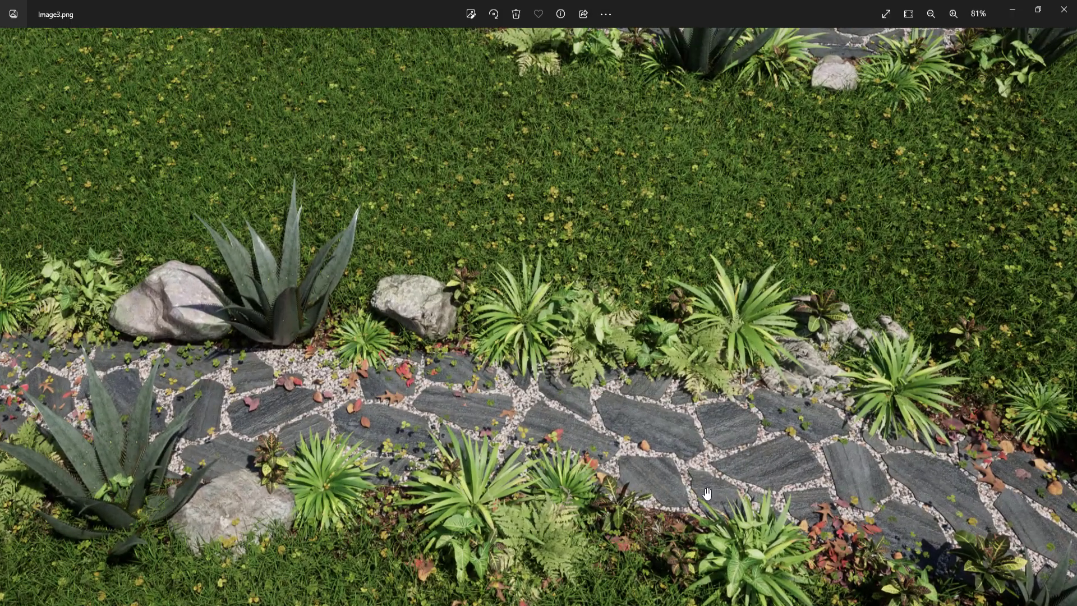
scroll(707, 493, "up", 2)
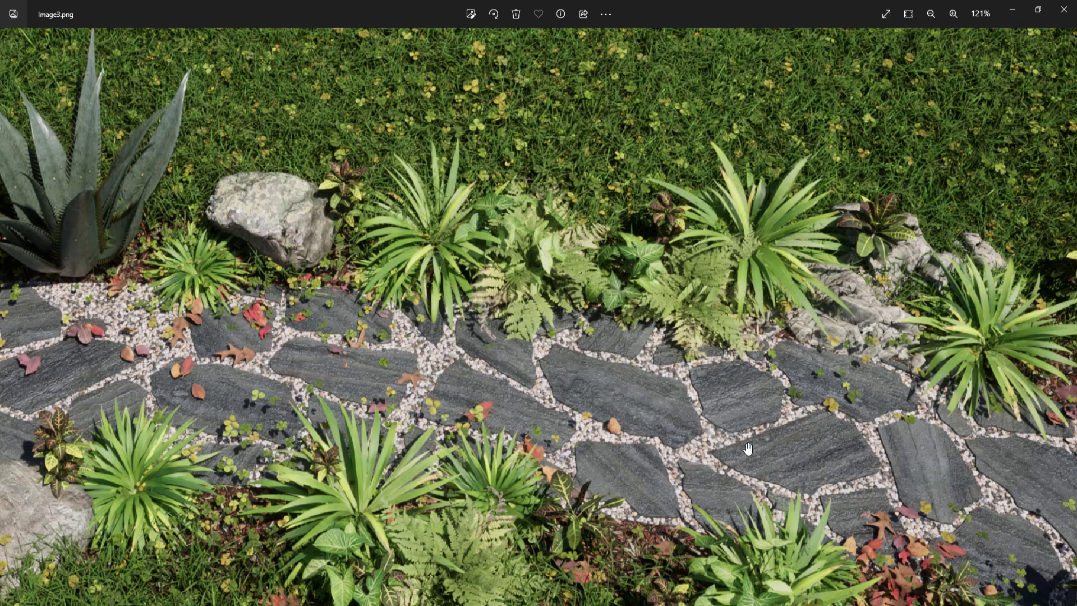
scroll(749, 449, "down", 5)
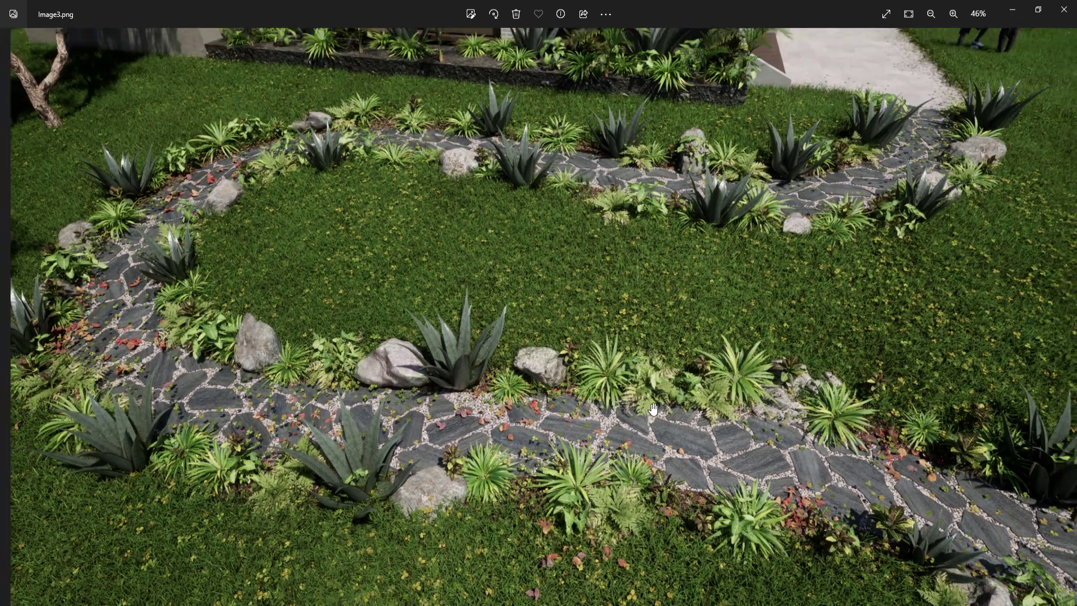